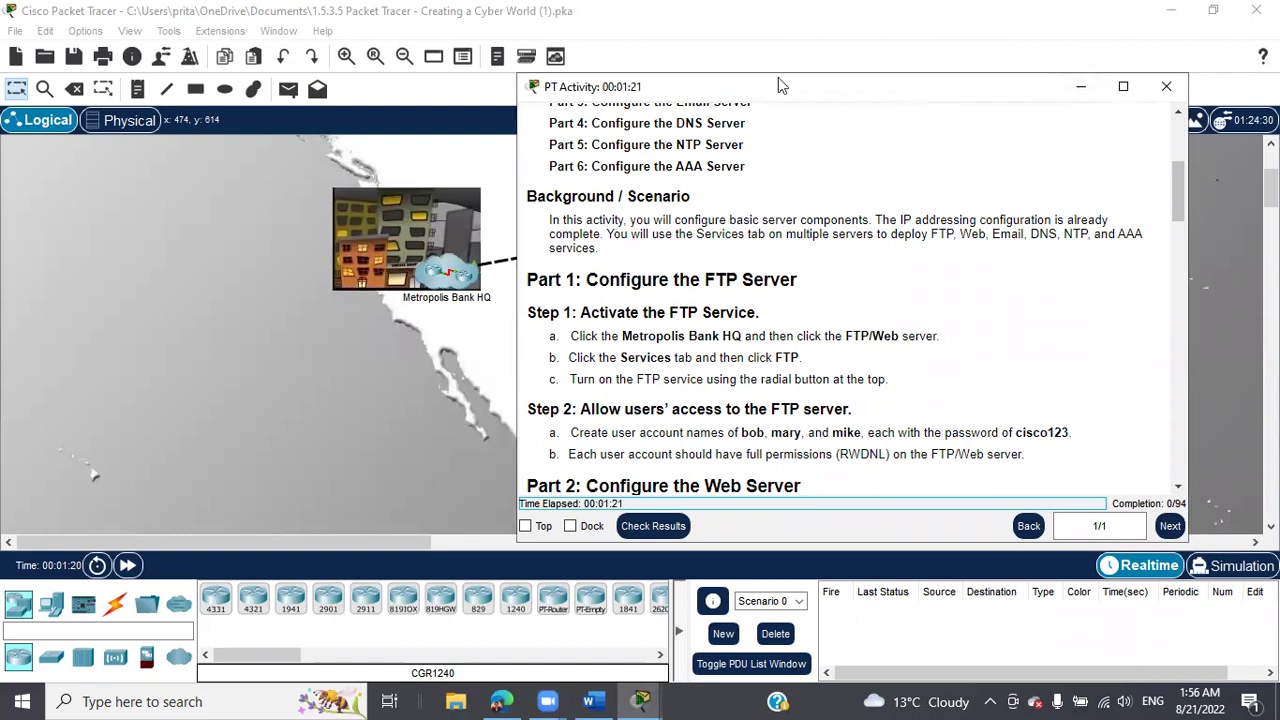
Reposition the activity instructions window in the upper right beside the network map.
drag(777, 86, 636, 77)
scroll(1005, 301, up, 3)
scroll(1005, 301, up, 1)
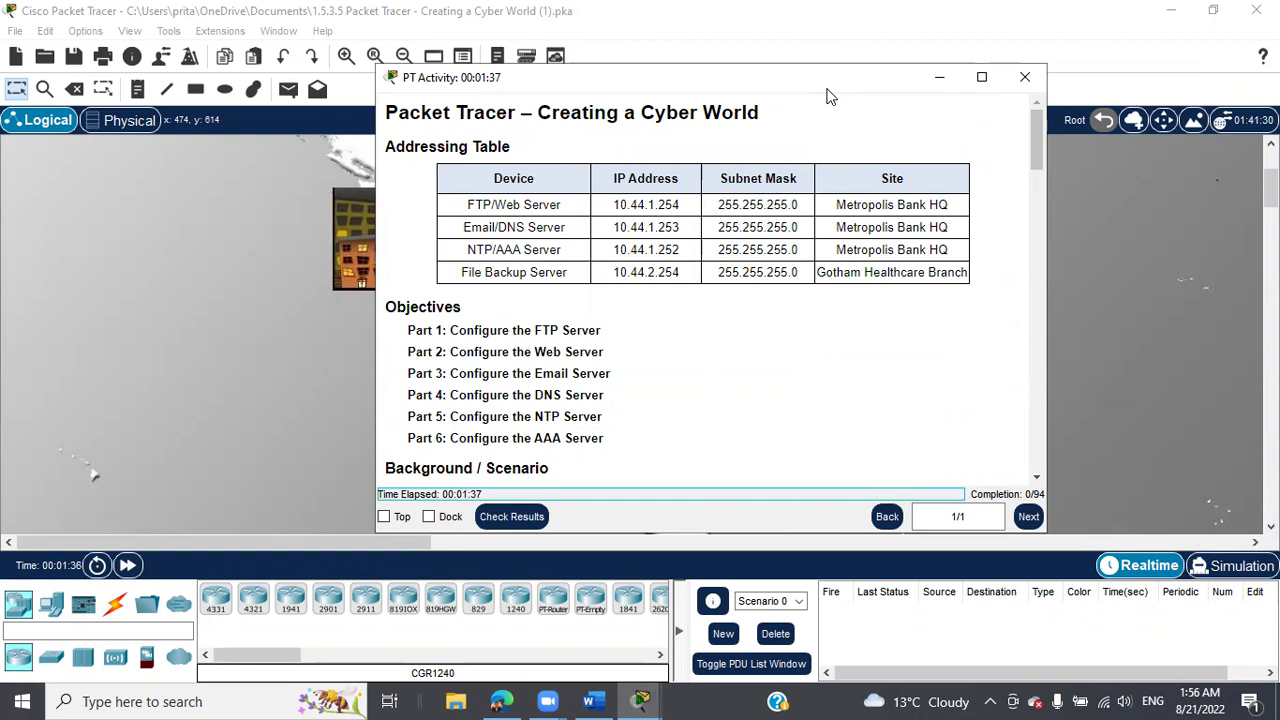
drag(827, 95, 973, 102)
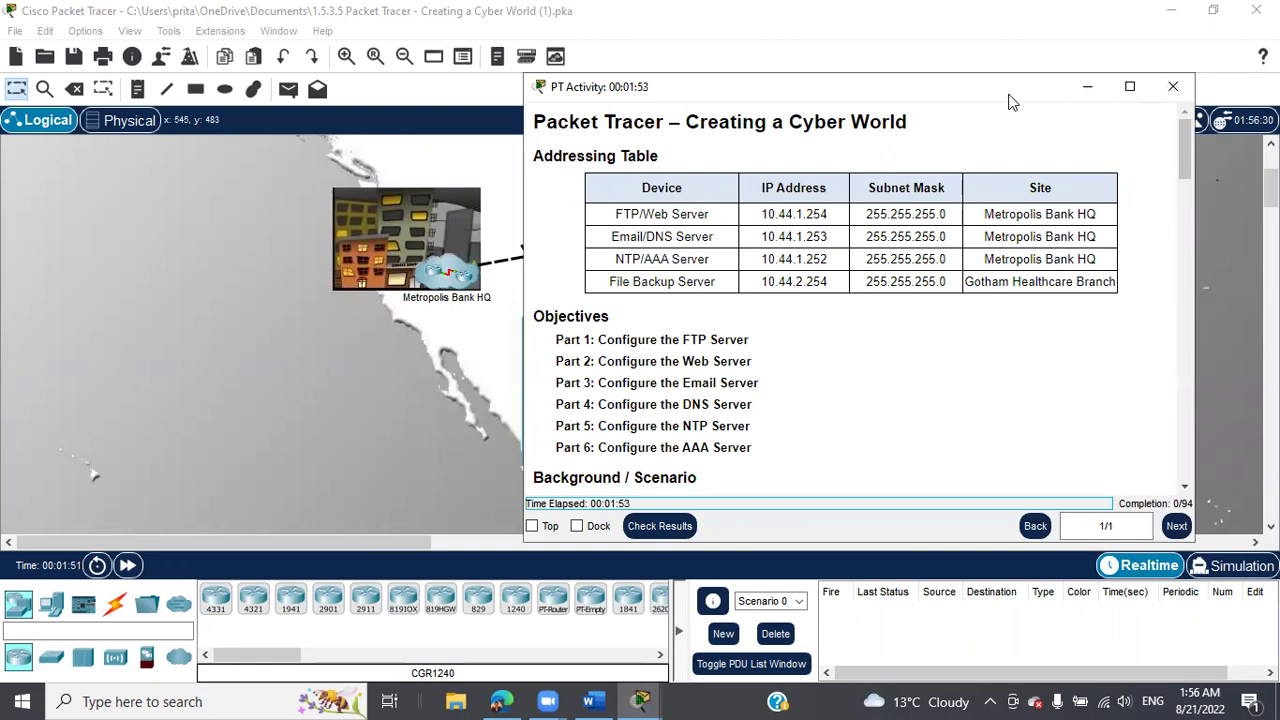
drag(1010, 100, 928, 94)
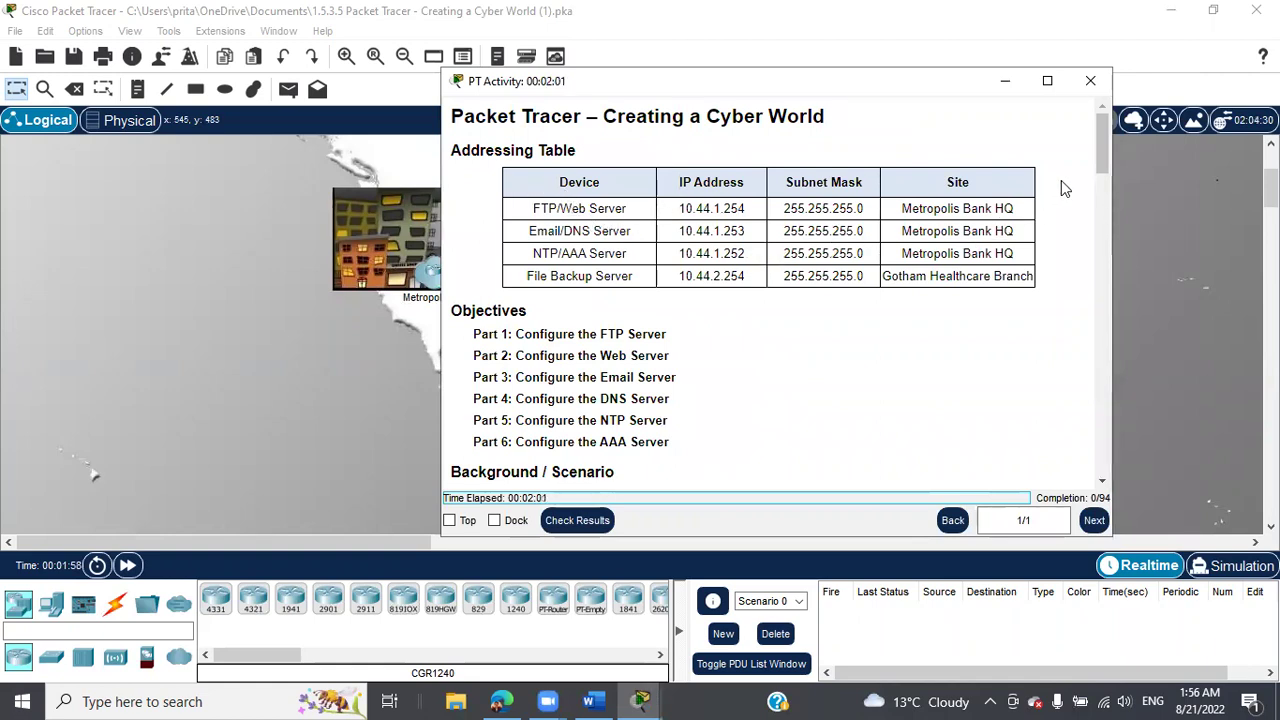
scroll(1069, 183, down, 5)
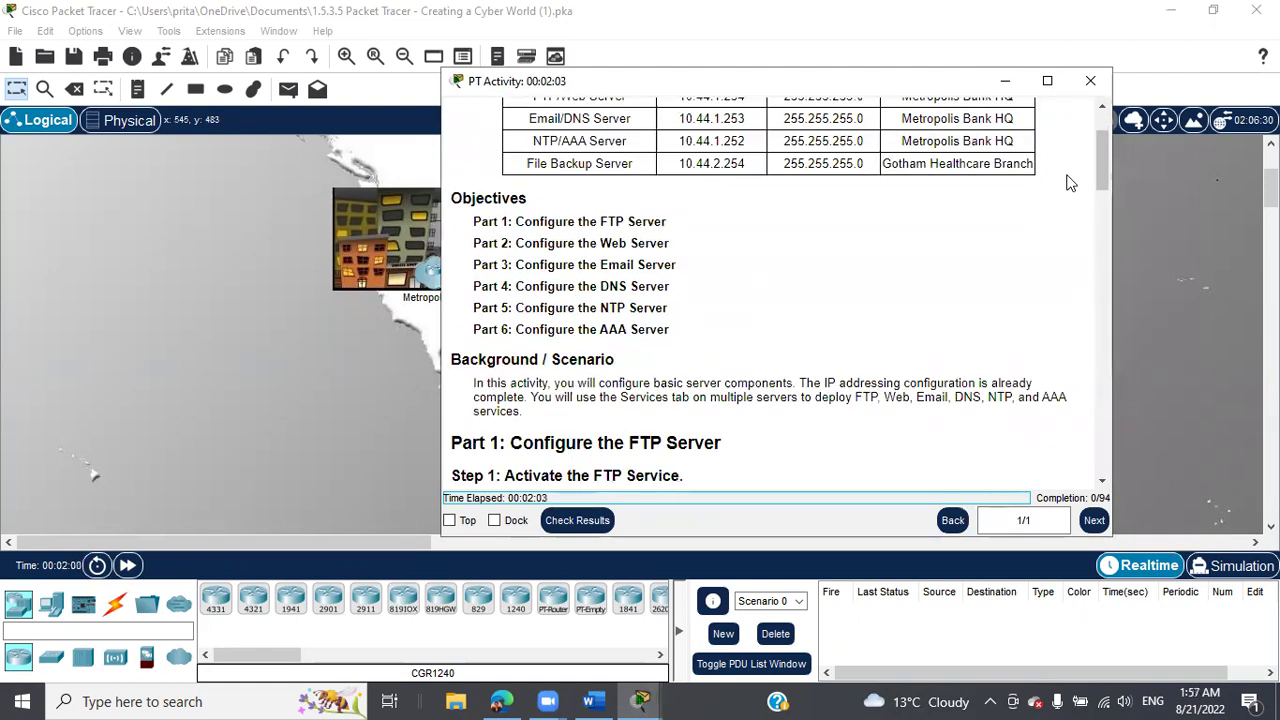
scroll(1069, 183, down, 1)
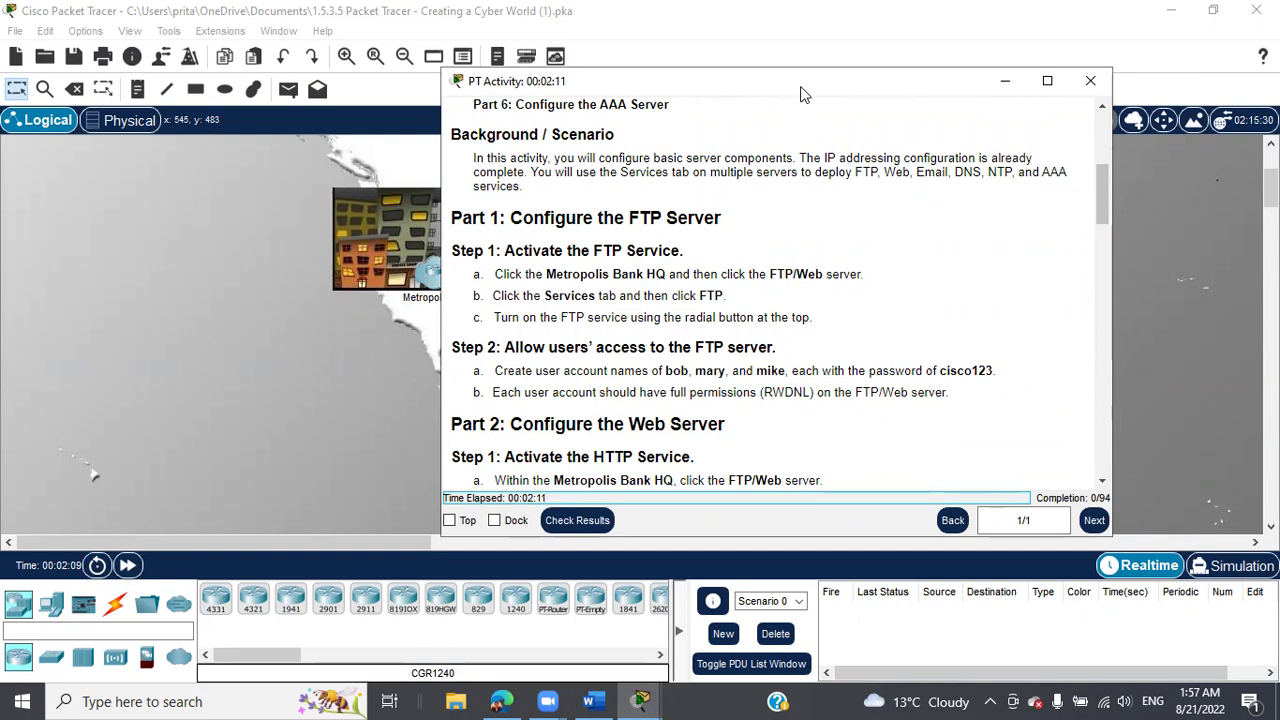
drag(748, 78, 557, 523)
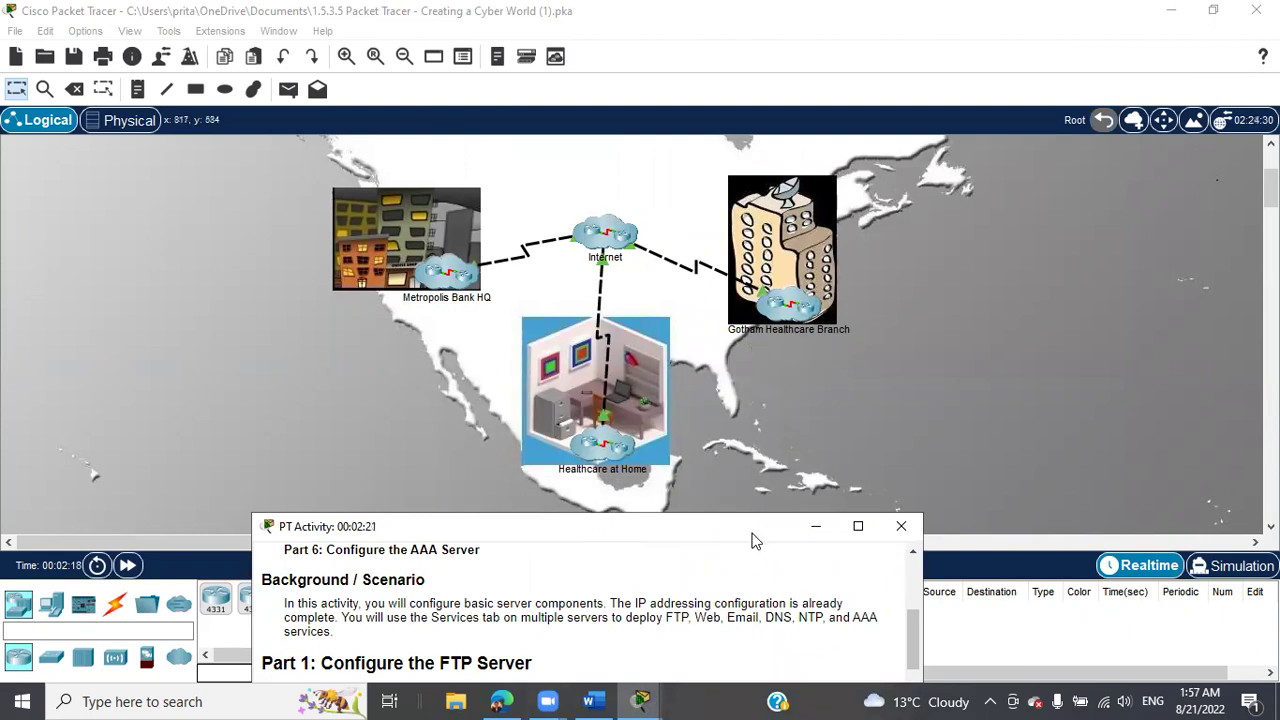
drag(753, 534, 1129, 101)
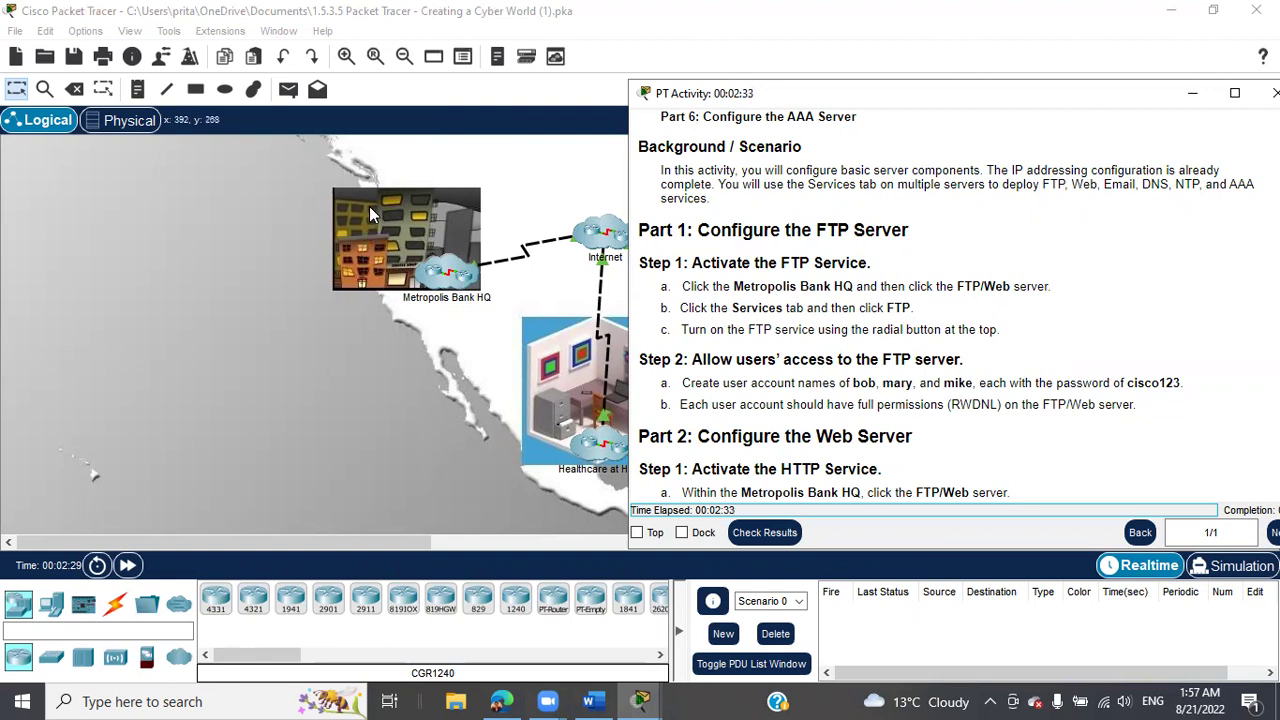
Enter the Metropolis Bank HQ site and narrow the instructions to reveal more floor plan.
click(447, 273)
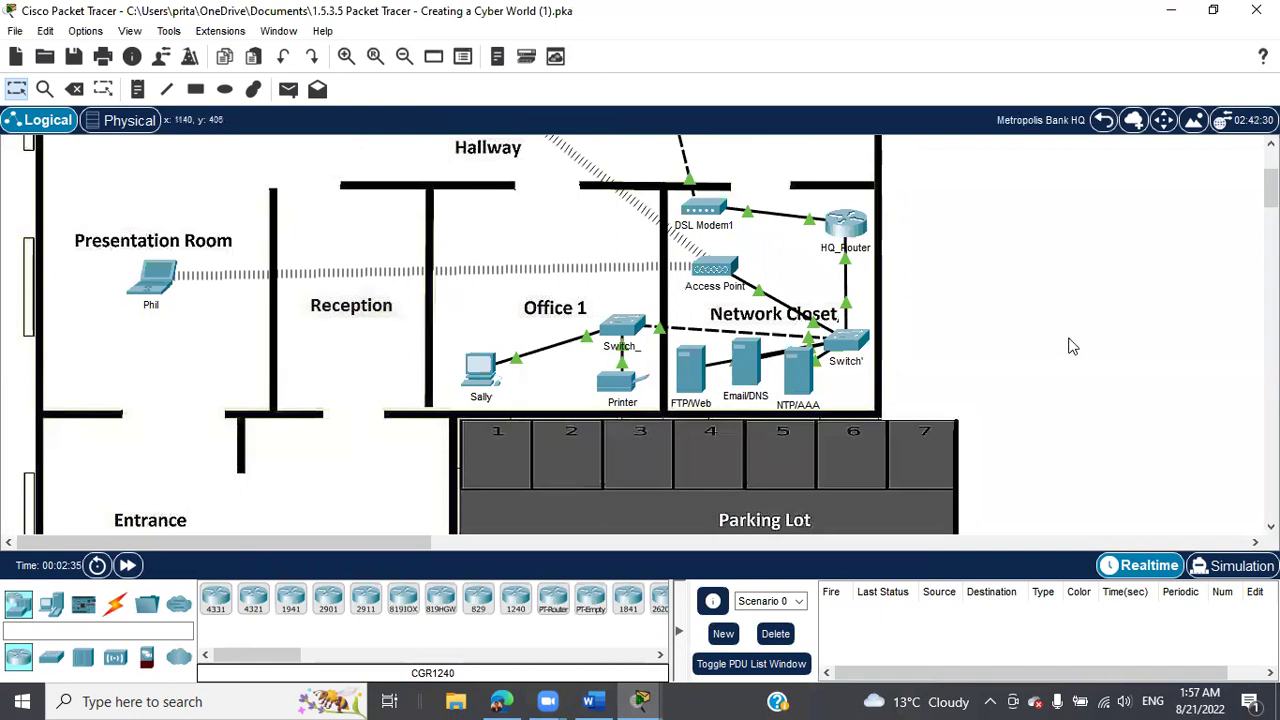
scroll(1070, 346, up, 3)
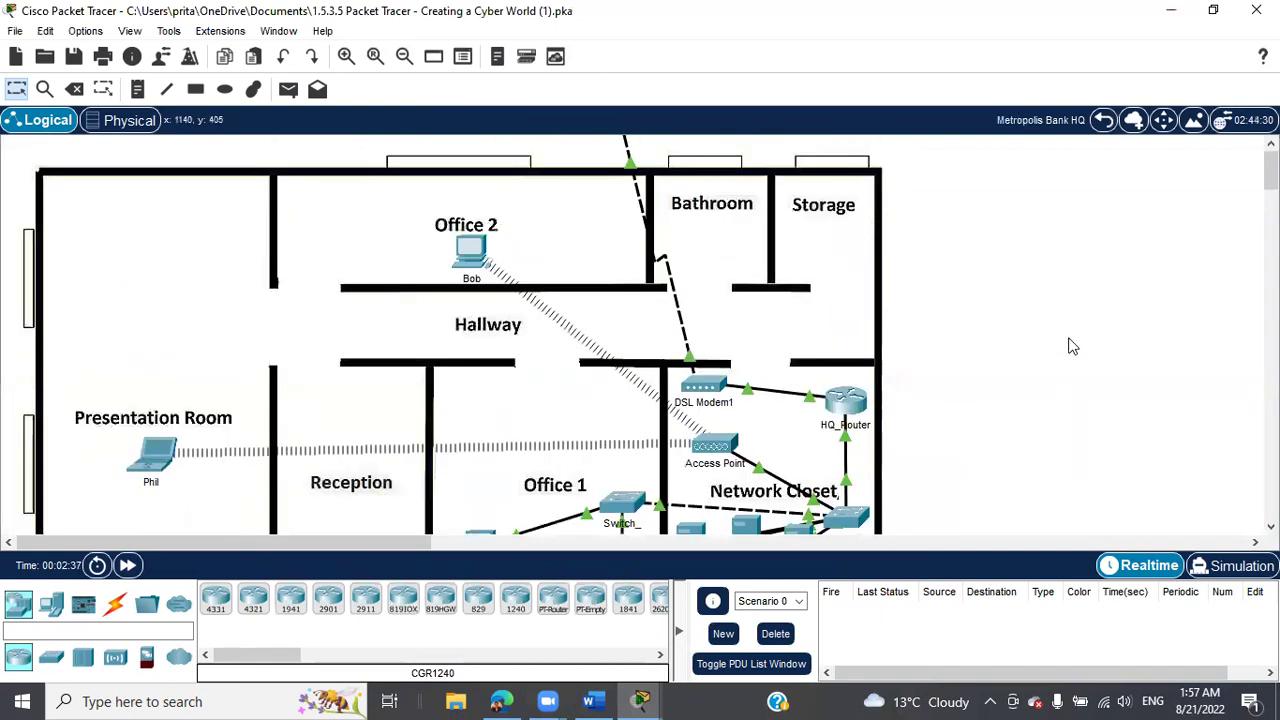
scroll(1070, 346, down, 2)
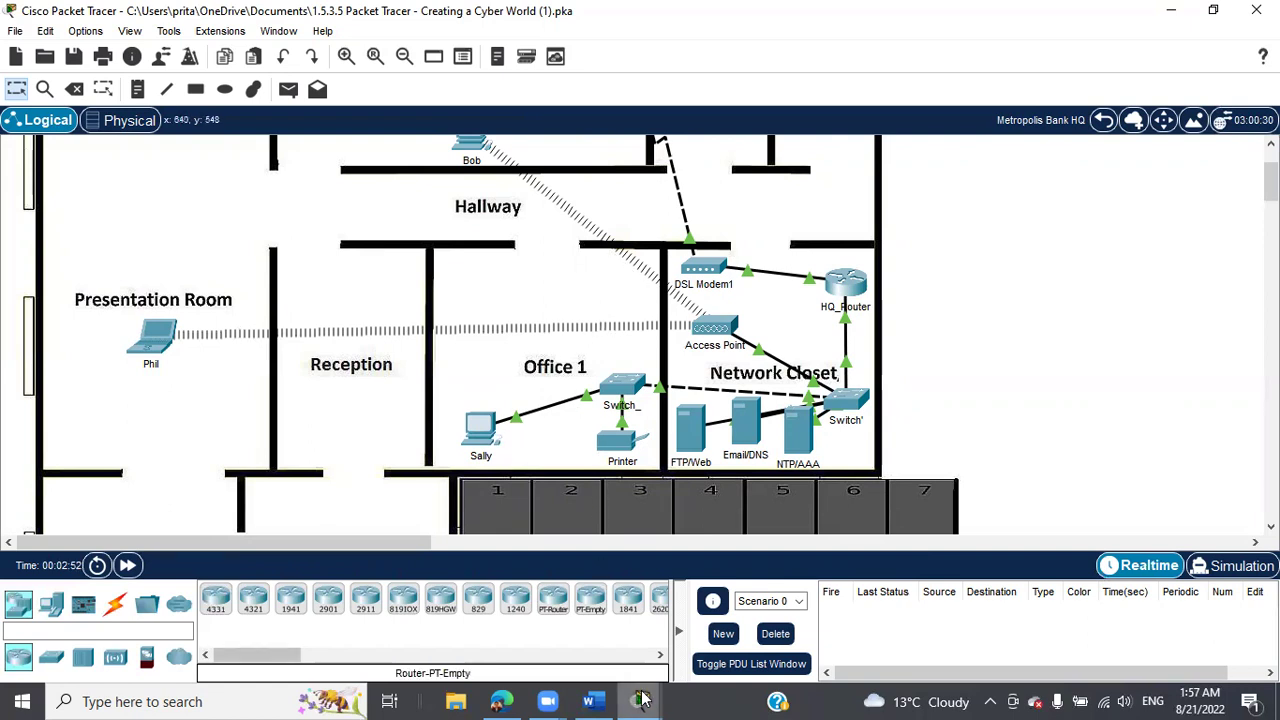
mouse_move(642, 698)
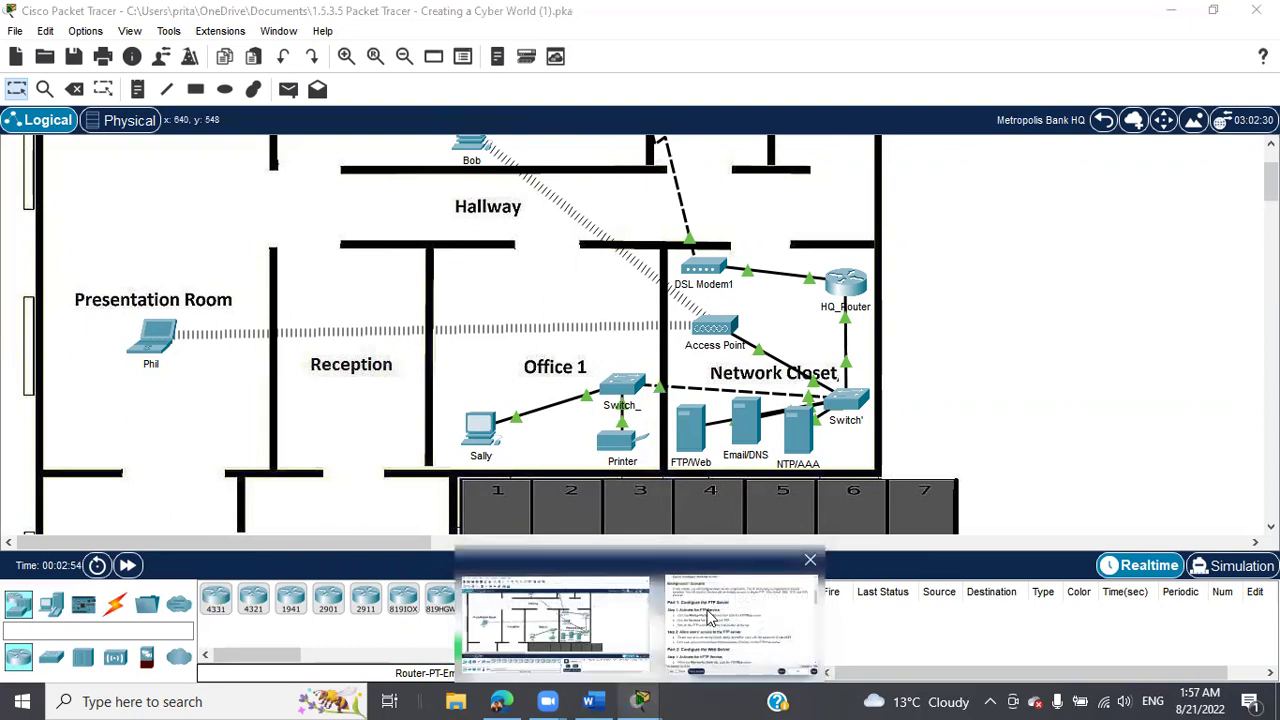
click(740, 618)
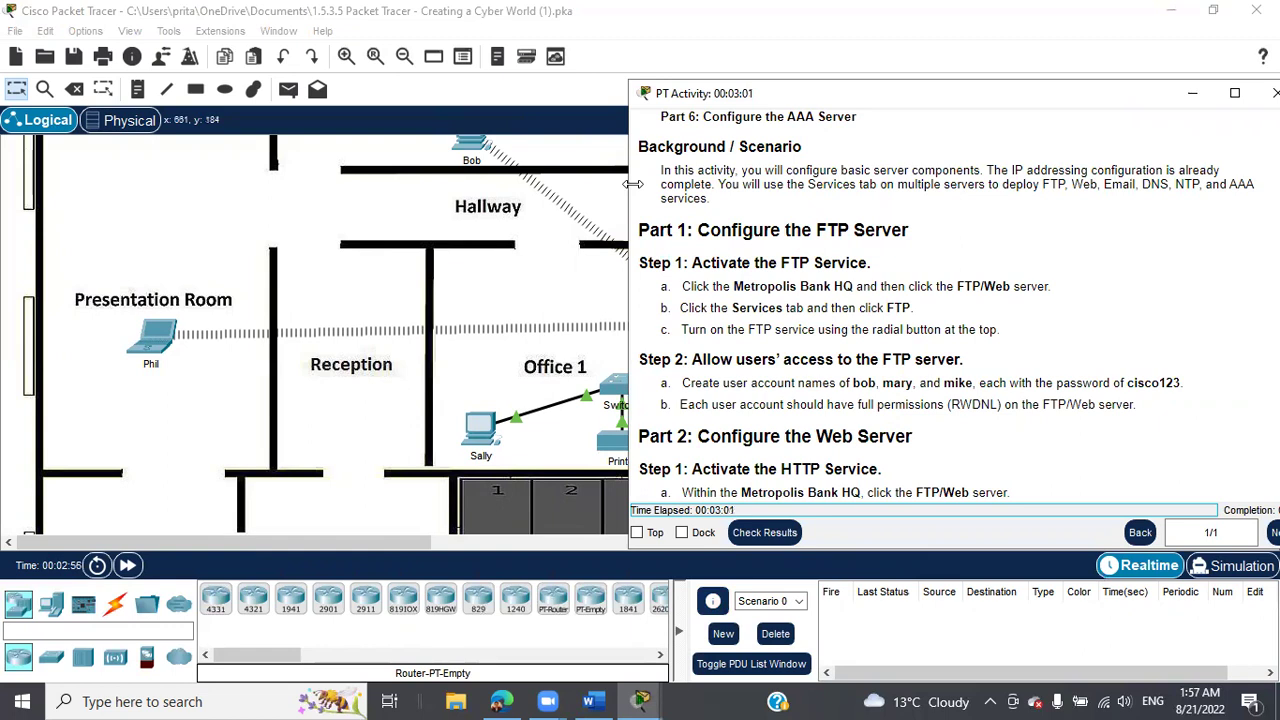
drag(633, 184, 839, 186)
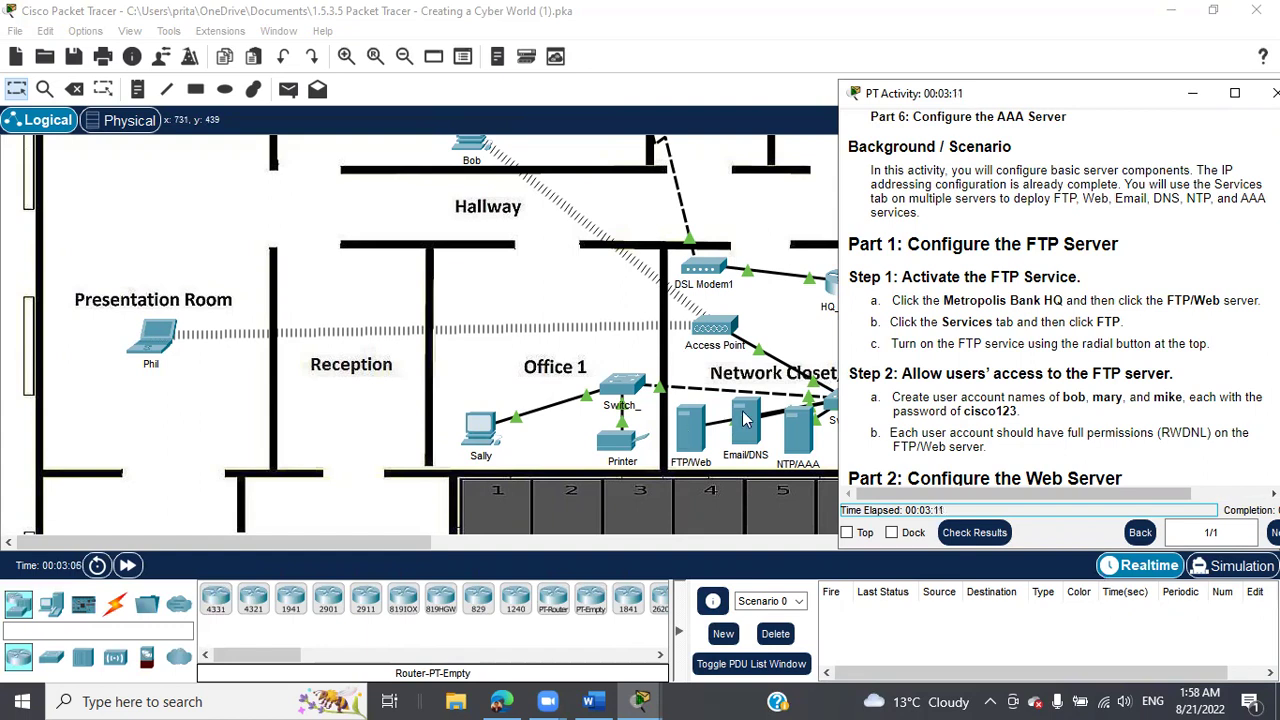
click(688, 425)
Turn on the FTP service on the FTP/Web server.
click(688, 425)
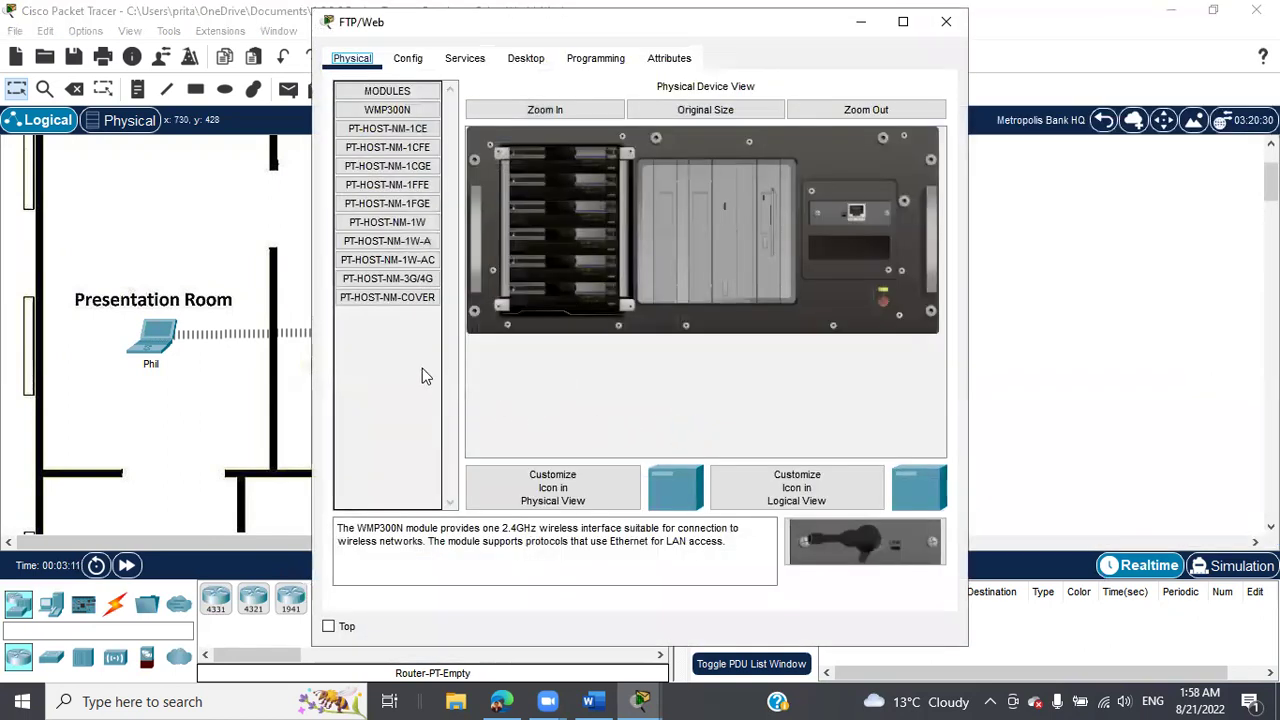
click(465, 58)
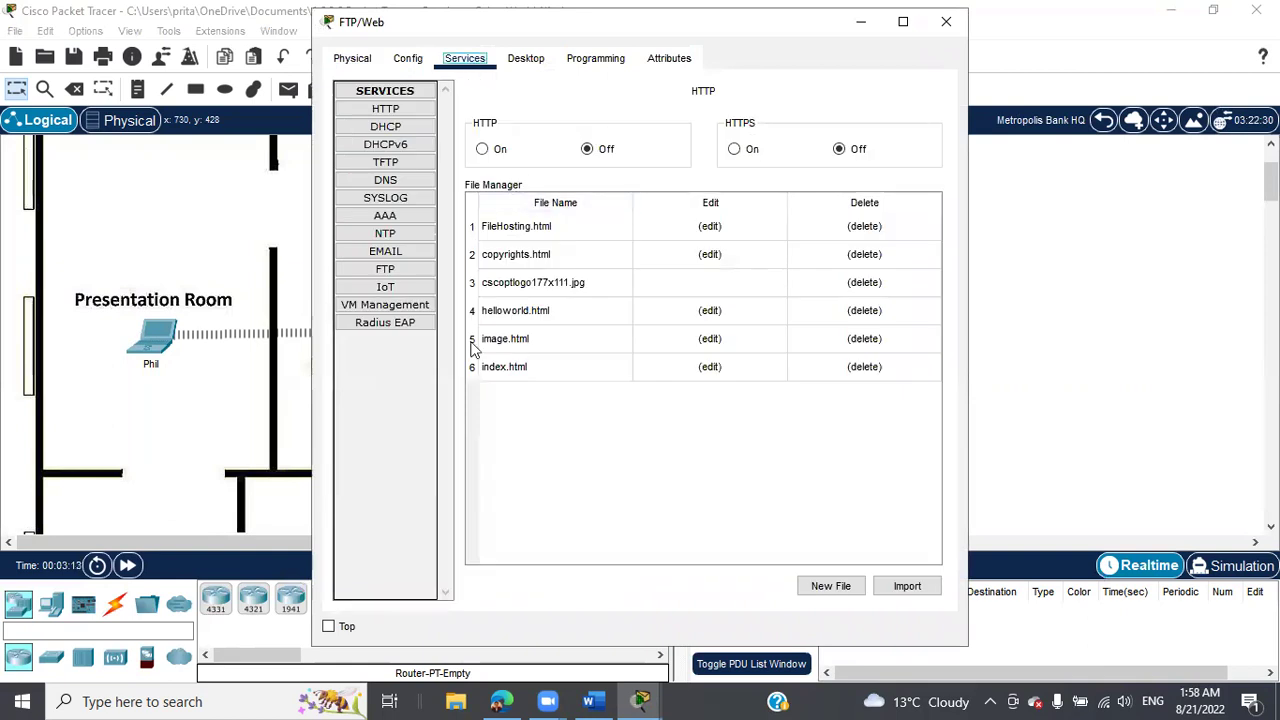
click(403, 270)
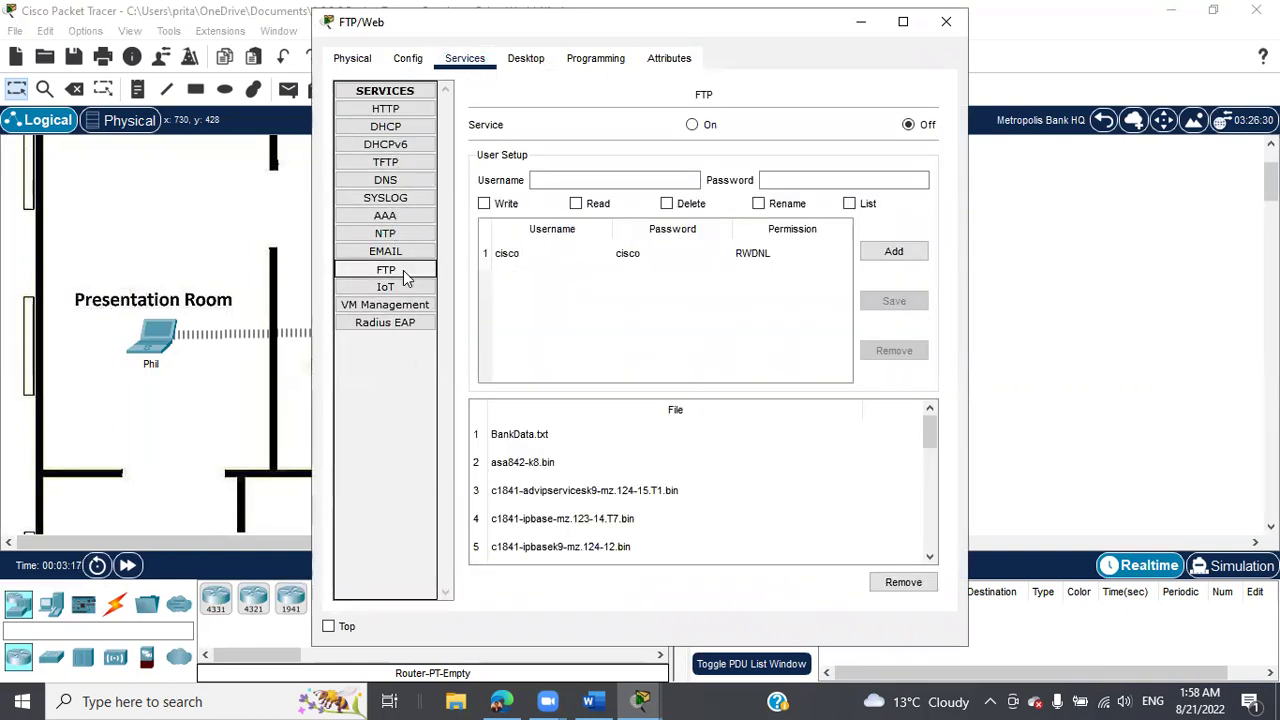
click(693, 126)
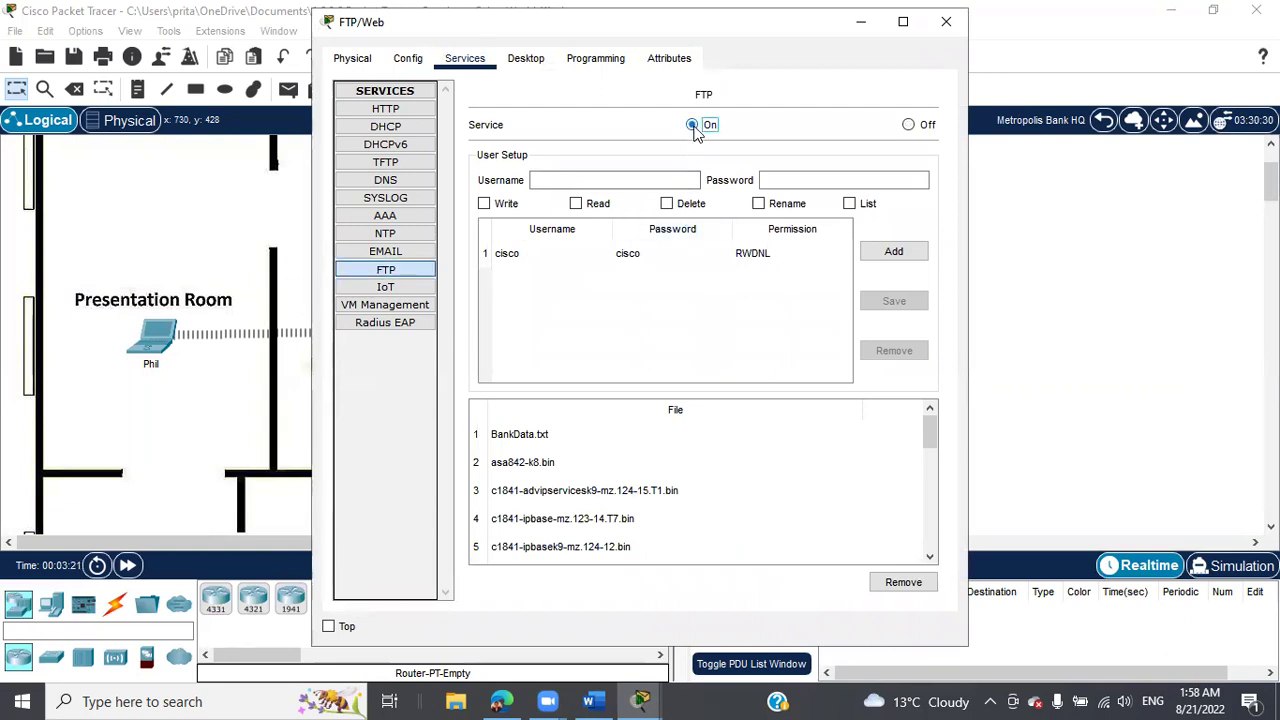
Bring the activity instructions forward, scroll through them, and move them aside.
click(645, 700)
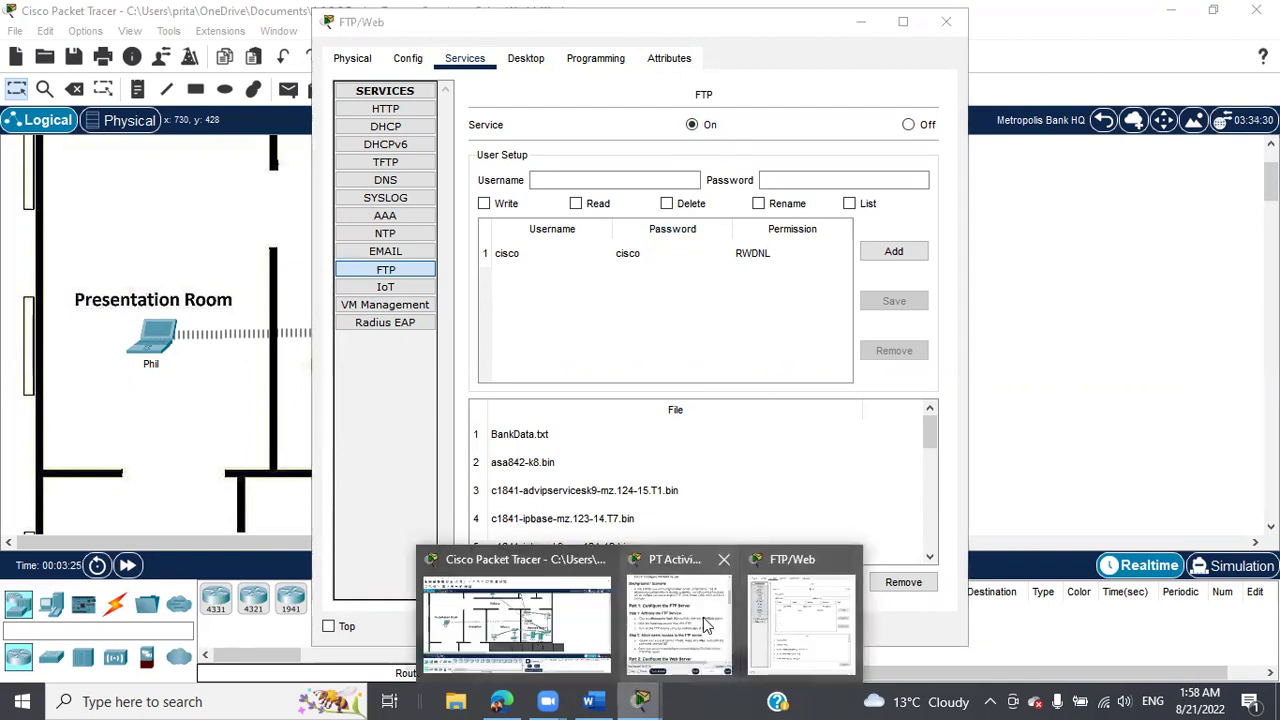
click(707, 625)
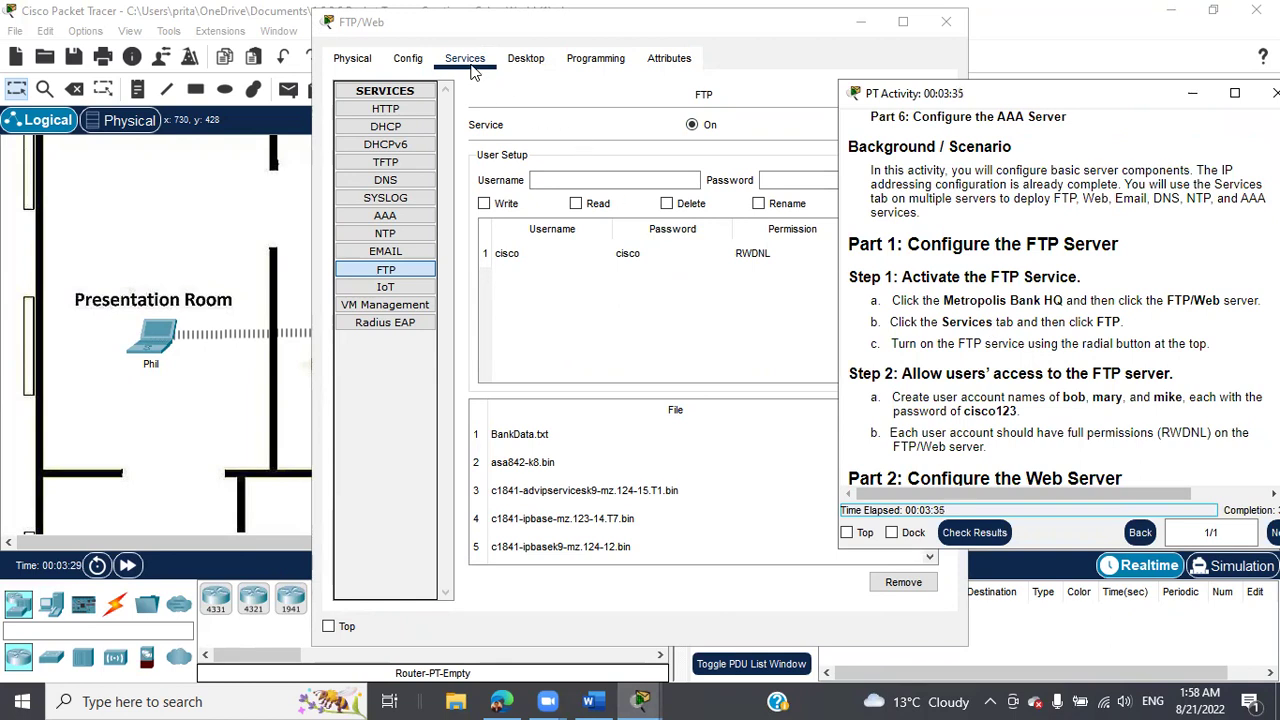
click(405, 270)
scroll(1058, 372, down, 1)
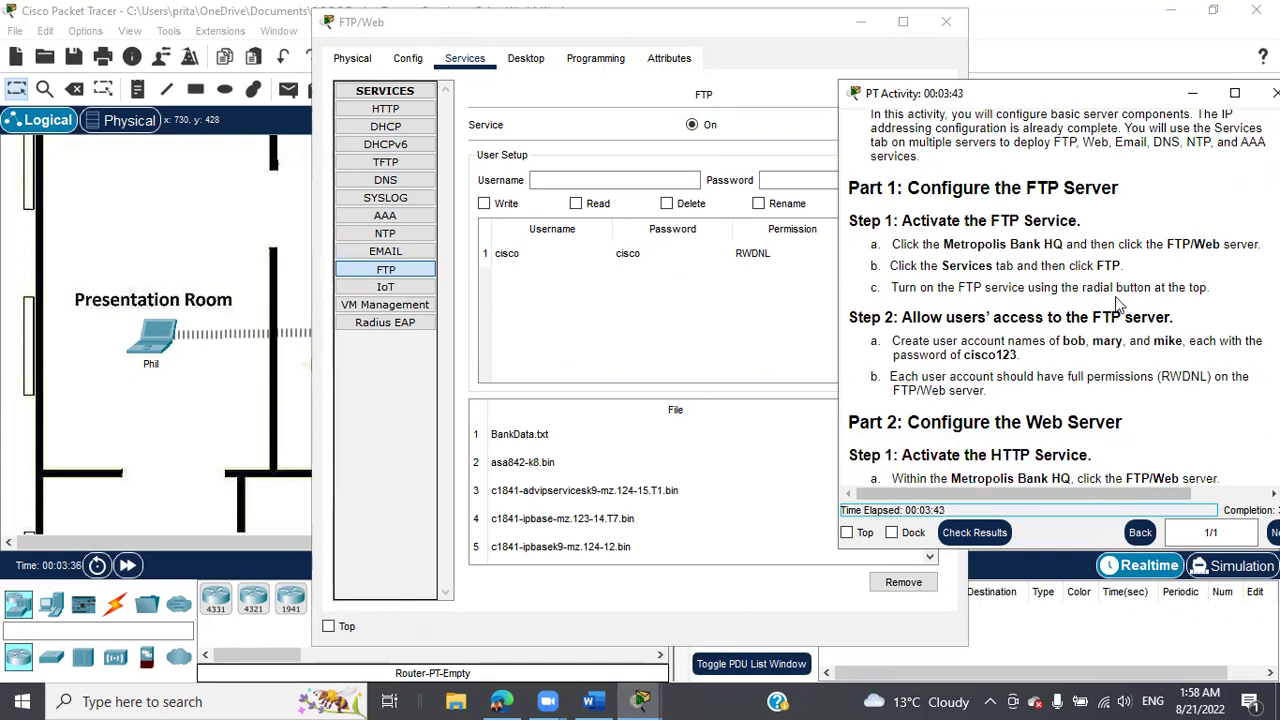
scroll(1118, 305, down, 1)
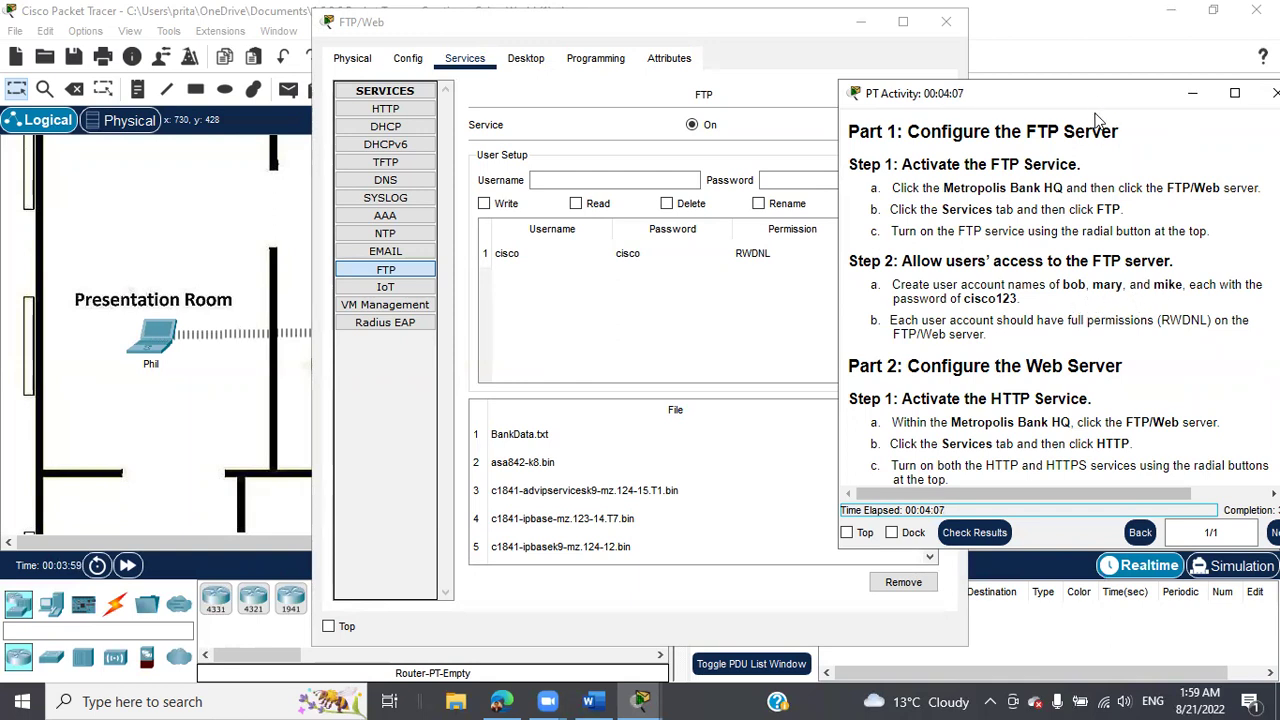
drag(1097, 93, 688, 371)
Add an FTP user with a password and write, read, delete, rename and list permissions.
click(556, 182)
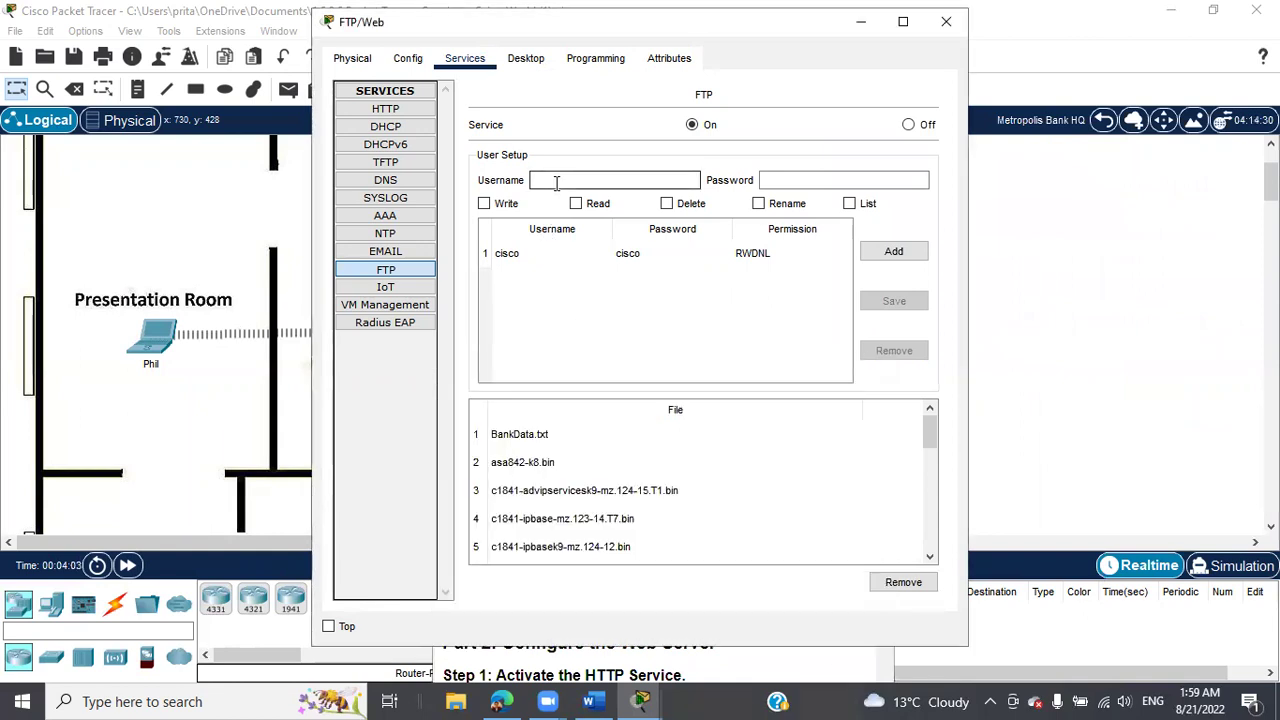
text(bob)
click(820, 177)
text(c)
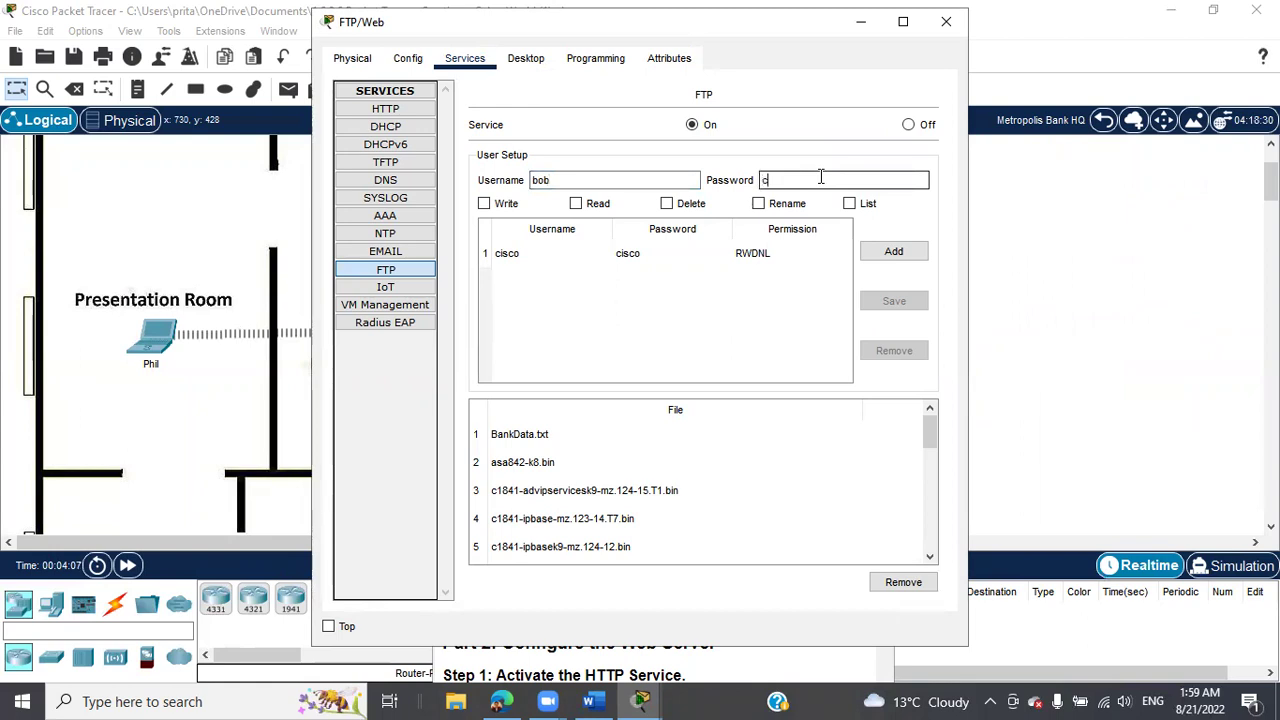
text(isco123)
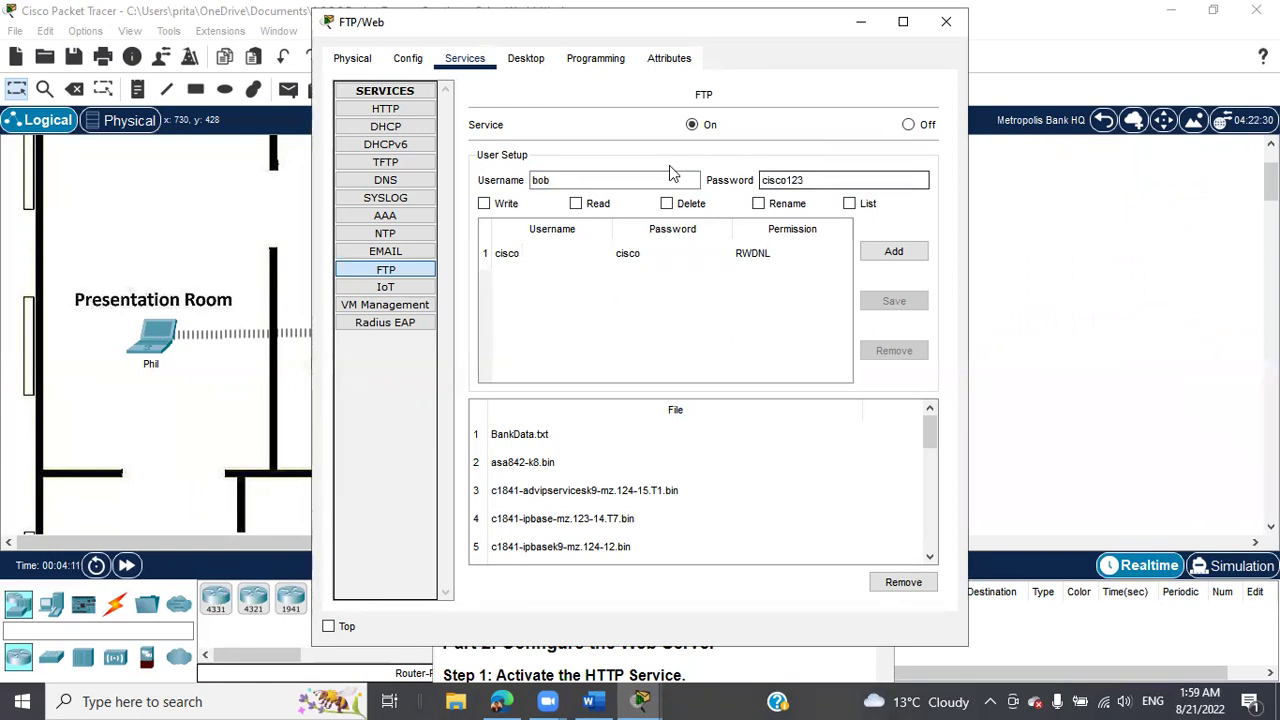
click(485, 204)
click(577, 204)
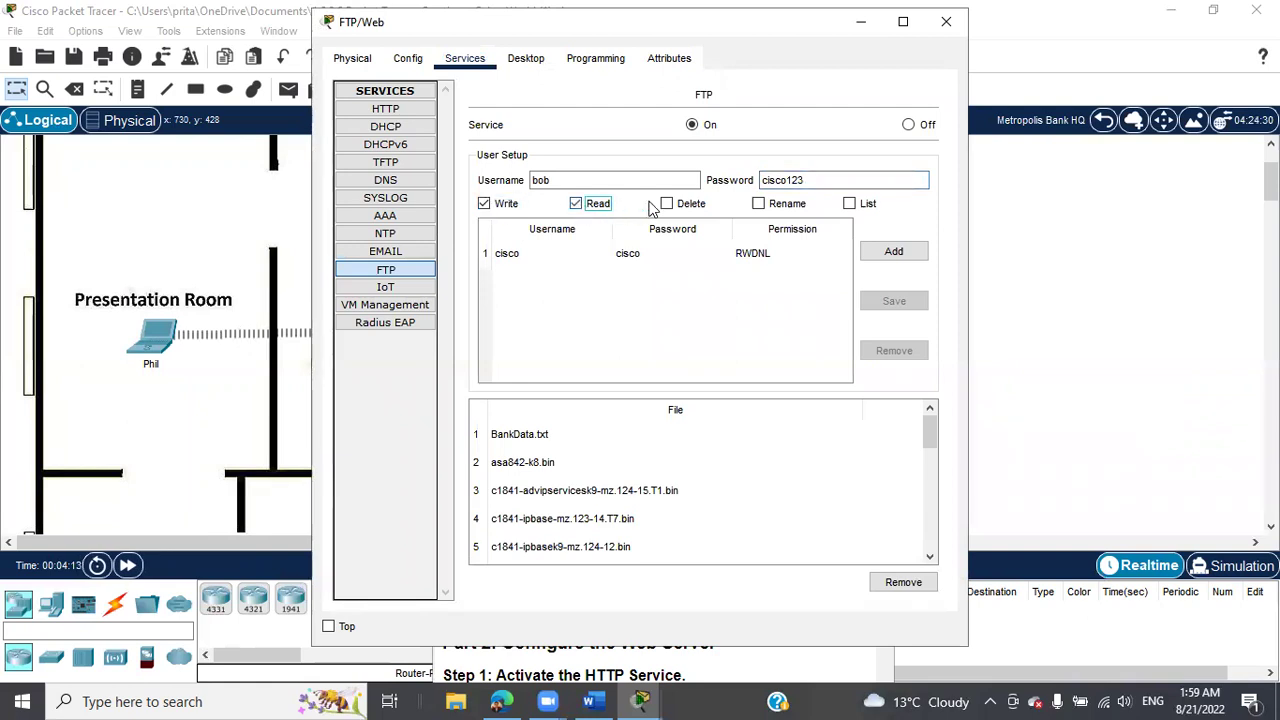
click(667, 204)
click(759, 204)
click(850, 204)
click(892, 253)
Add a second FTP user with write, read, rename and list permissions.
click(605, 181)
text(mary)
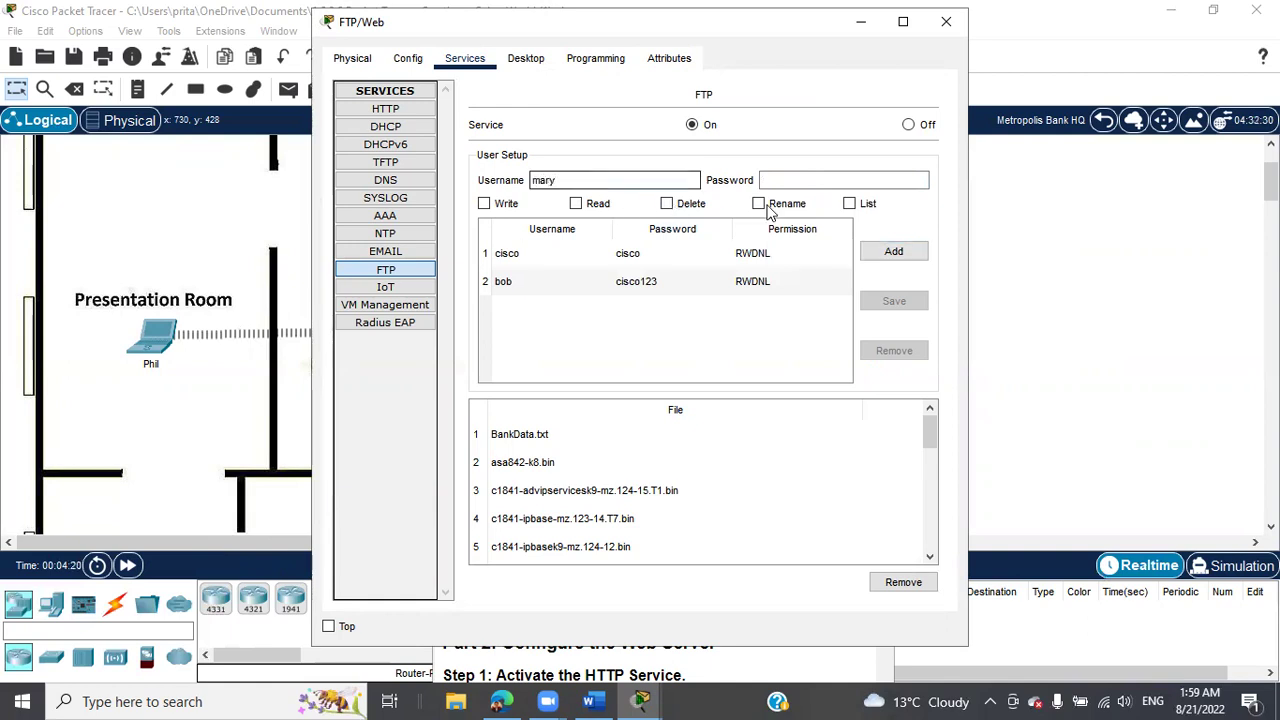
click(785, 182)
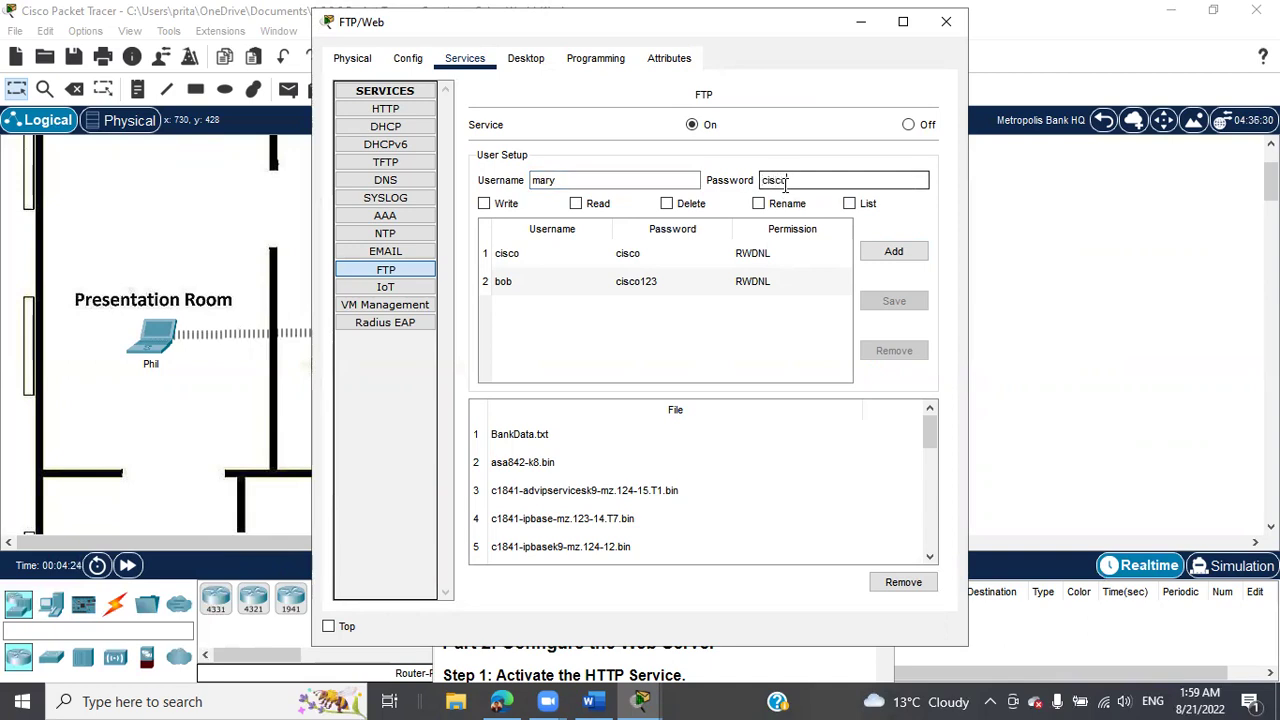
click(894, 251)
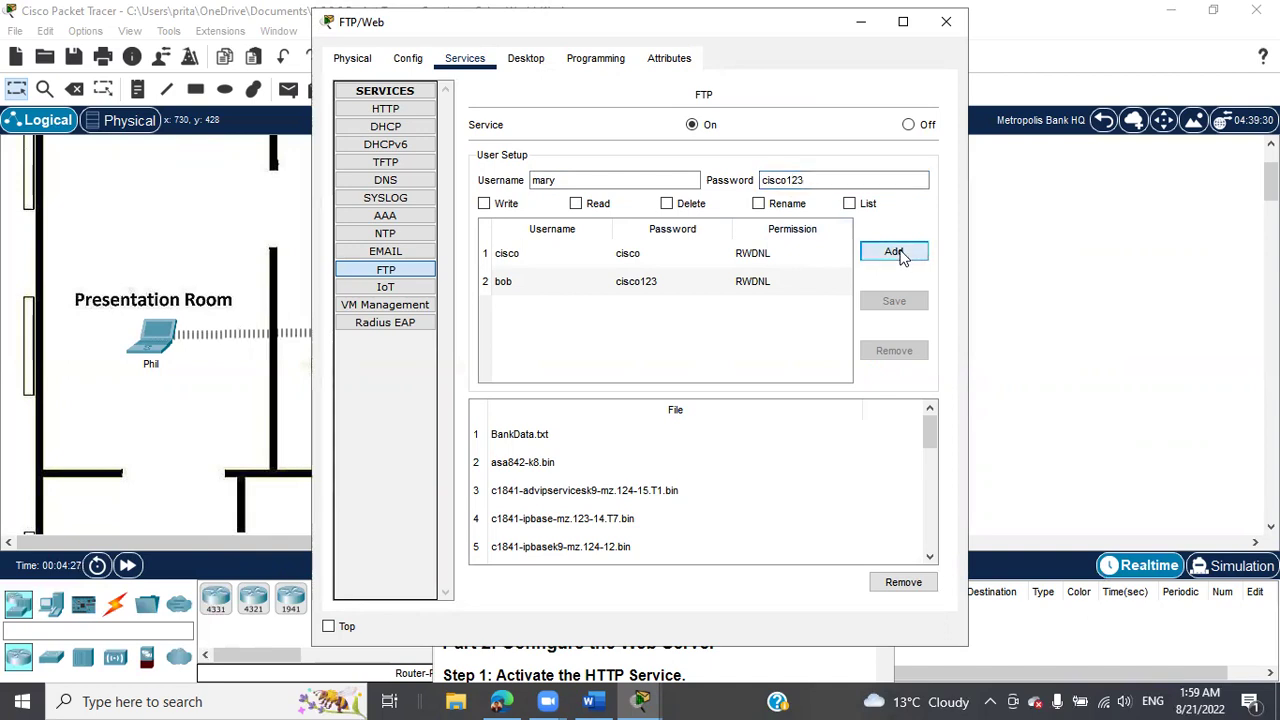
click(484, 204)
click(577, 204)
click(758, 205)
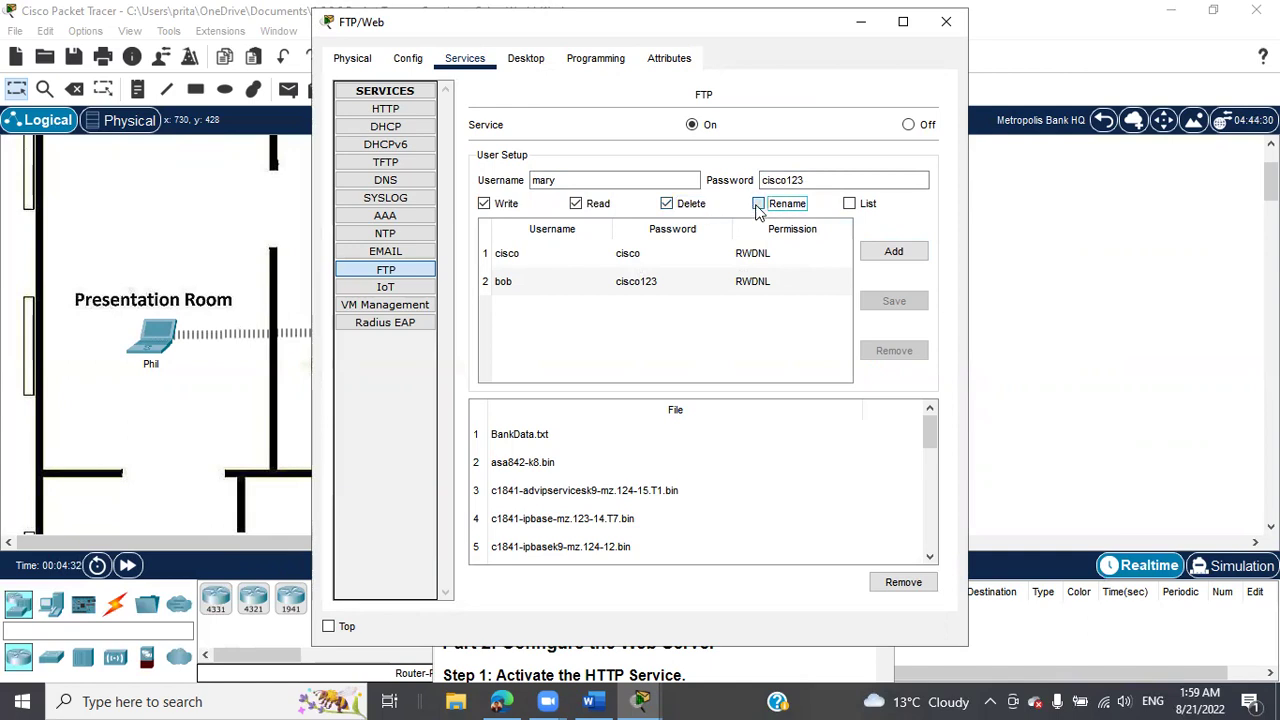
click(849, 205)
click(890, 255)
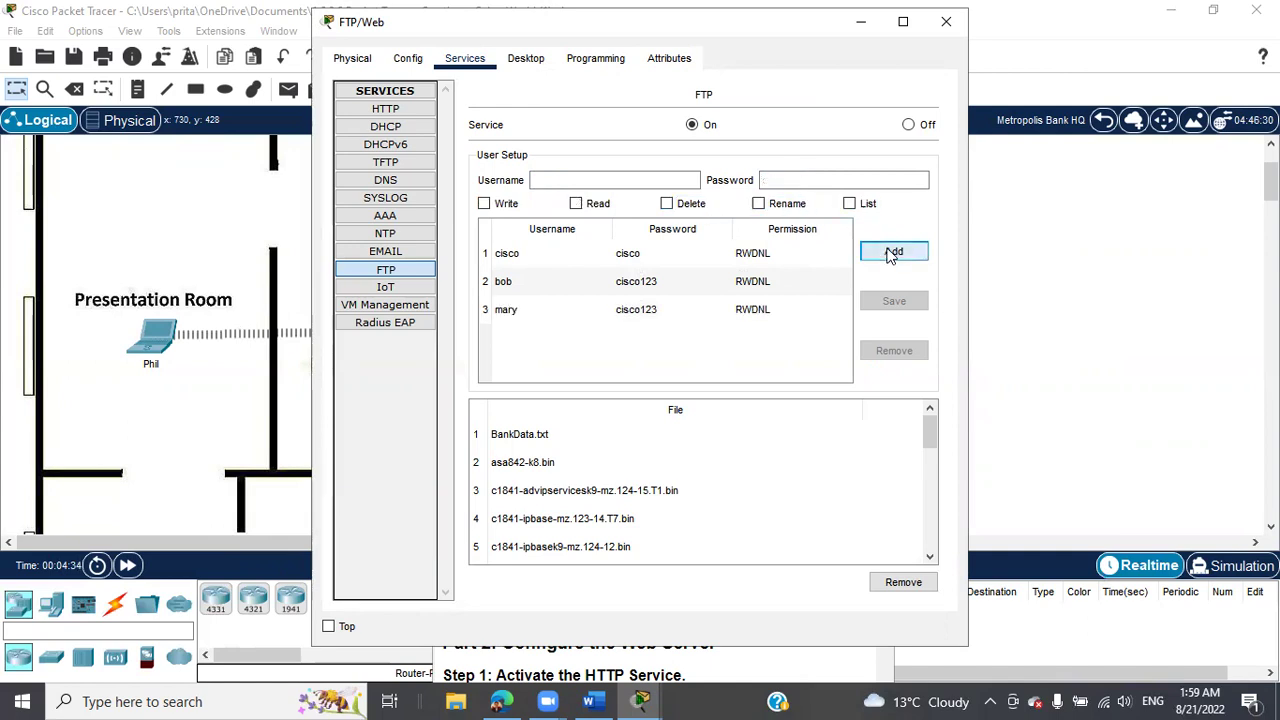
Add another FTP user with a password and write, read, delete and rename permissions.
click(592, 181)
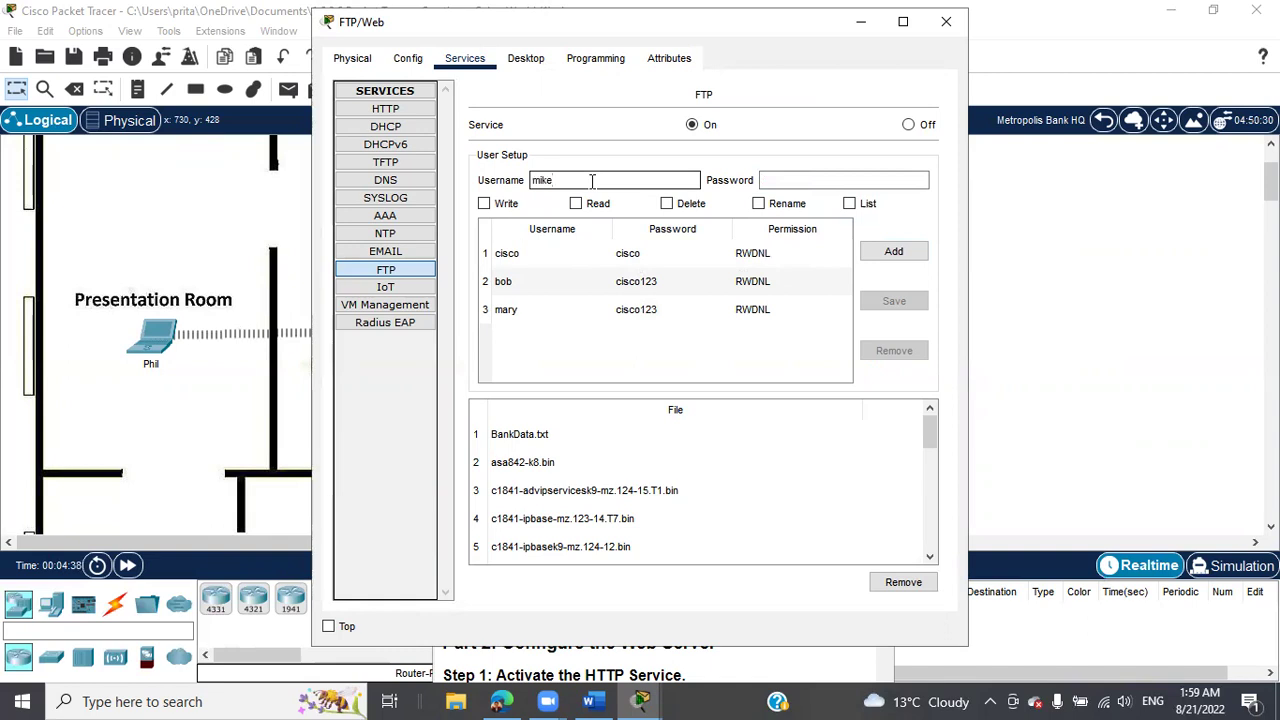
click(831, 181)
text(cisco123)
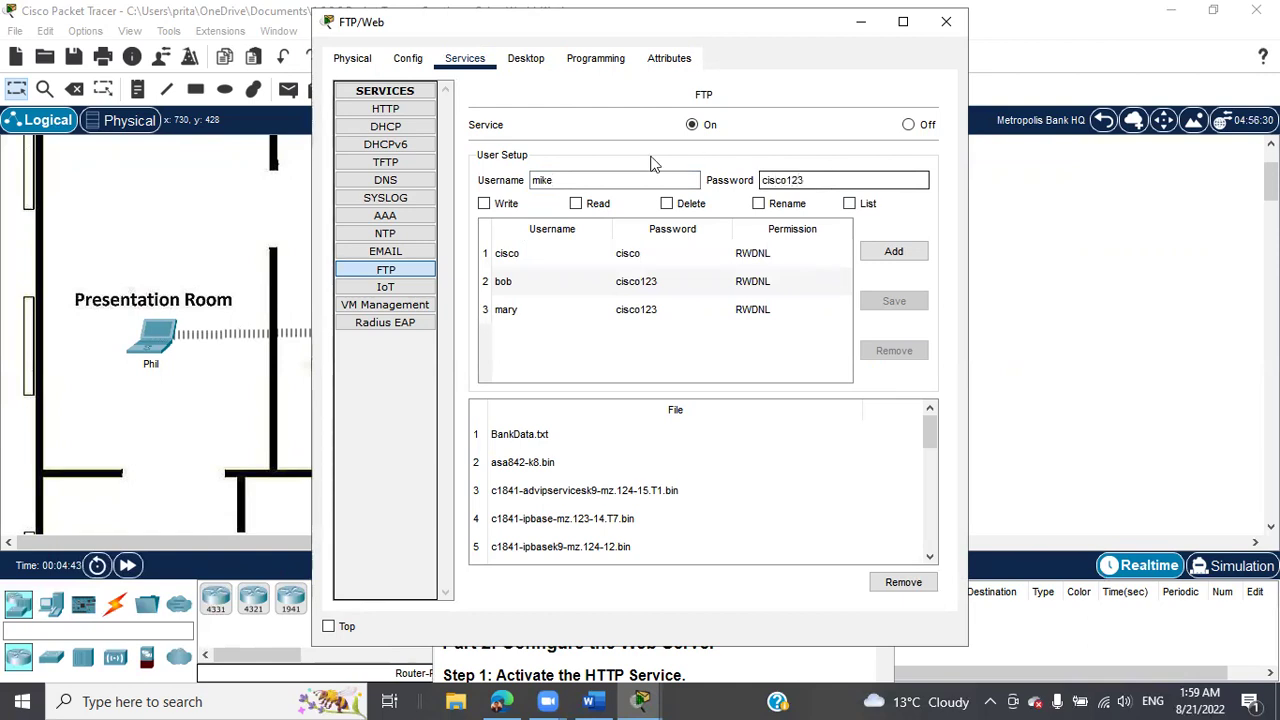
click(484, 203)
click(576, 204)
click(667, 204)
click(759, 204)
click(893, 253)
click(641, 701)
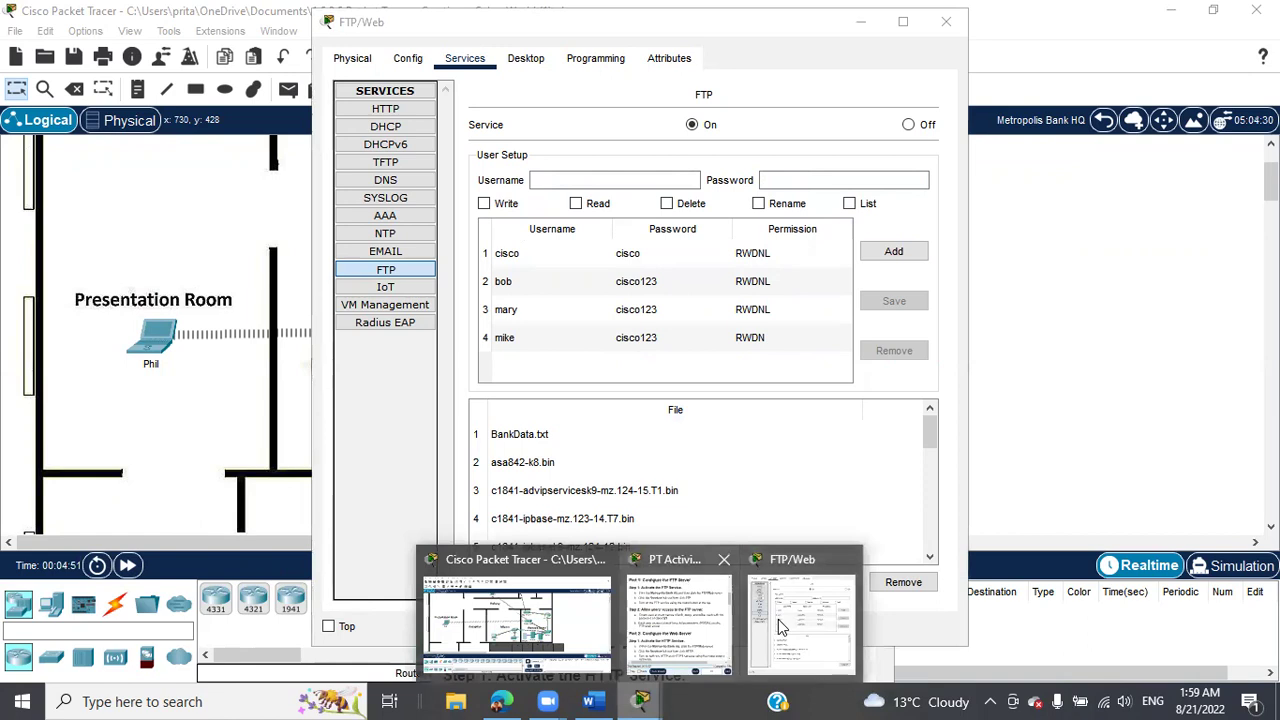
click(678, 620)
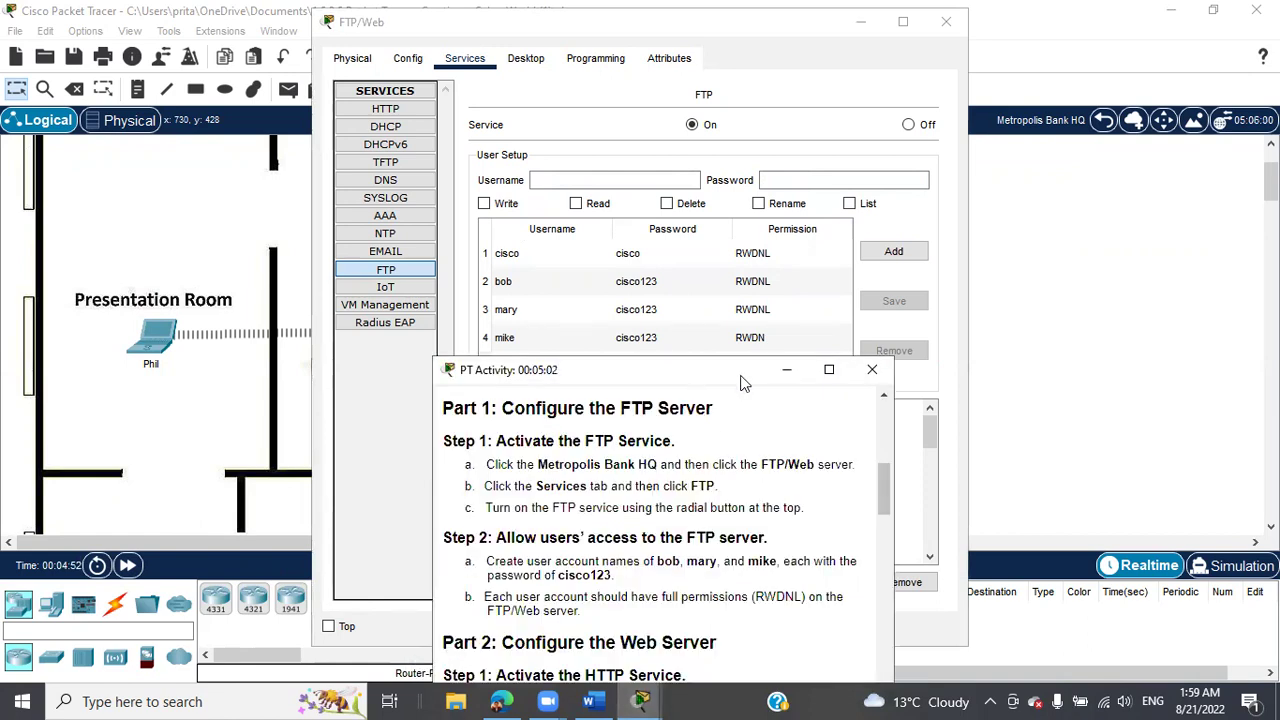
Move the instructions to the upper right, scroll to Part 2, and shift the server window right.
drag(743, 383, 1138, 113)
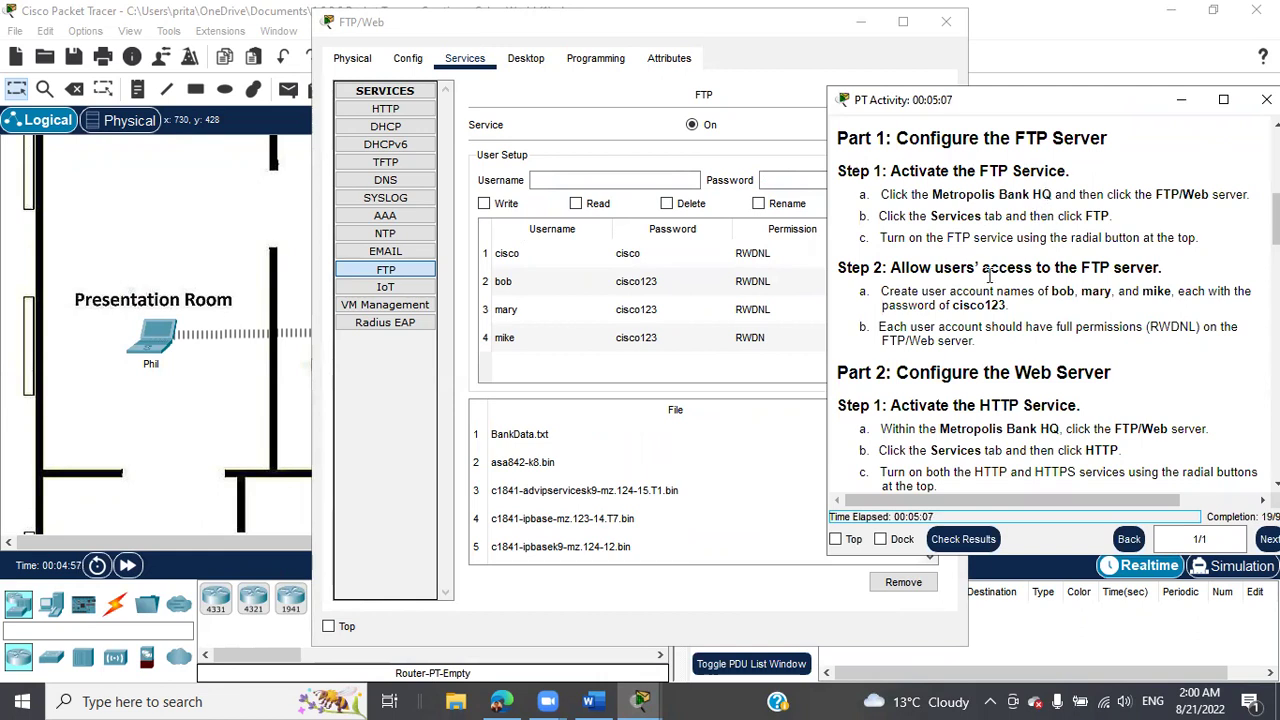
scroll(1150, 333, down, 5)
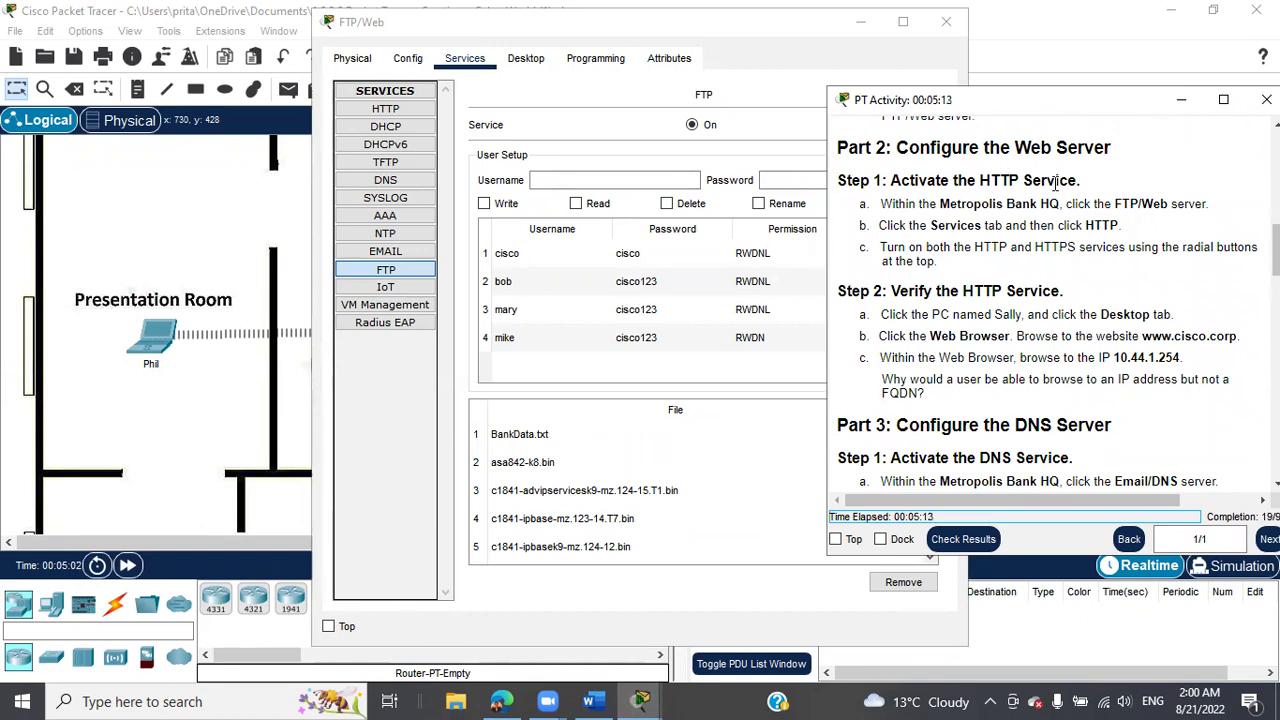
click(1181, 104)
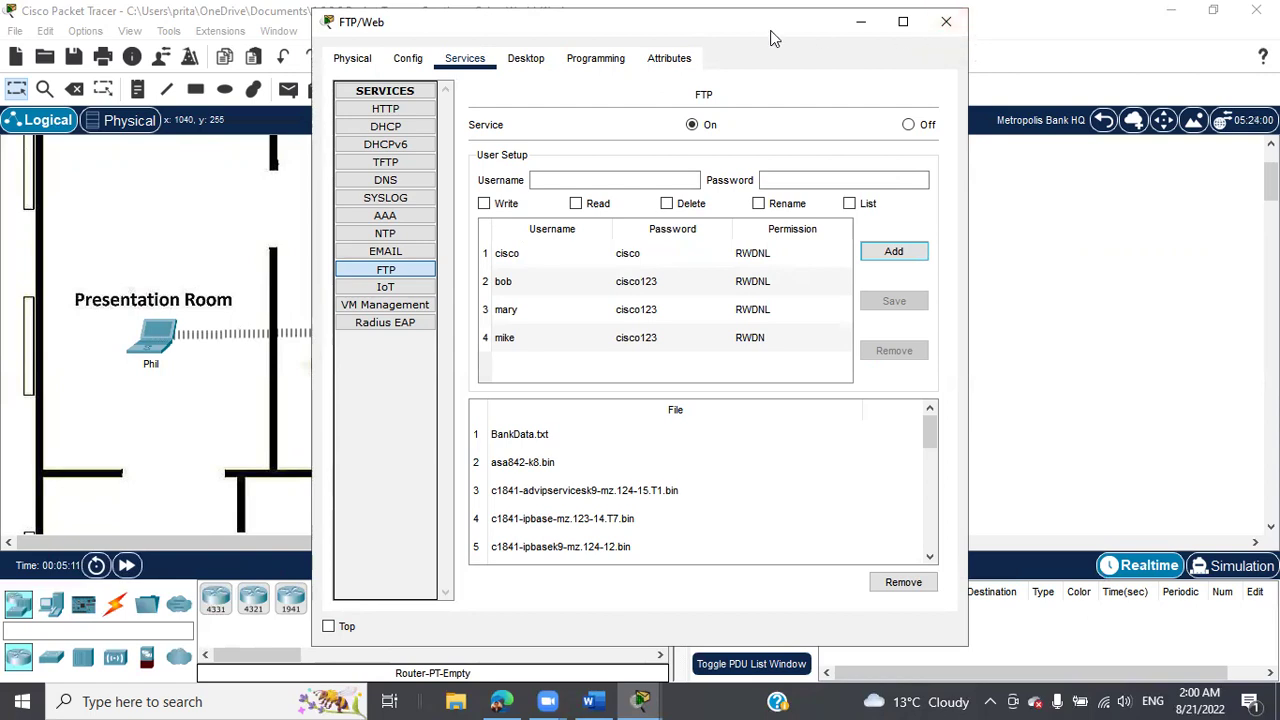
drag(770, 38, 823, 31)
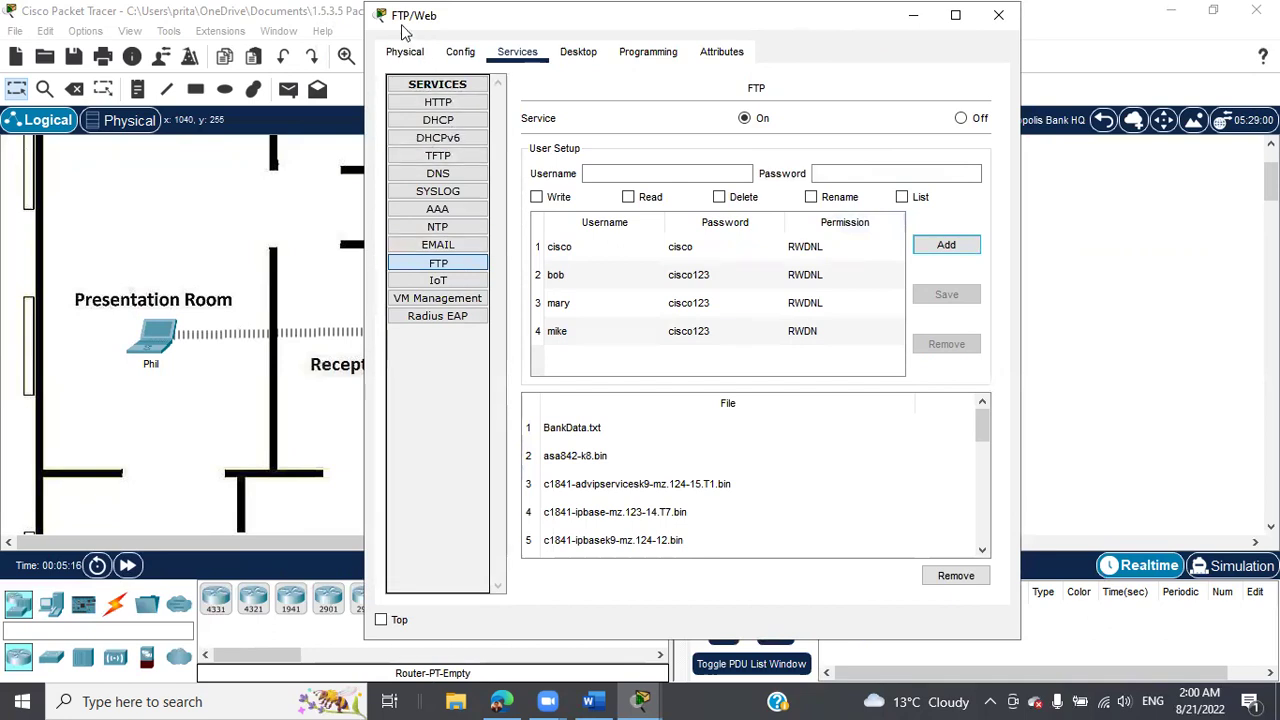
click(634, 700)
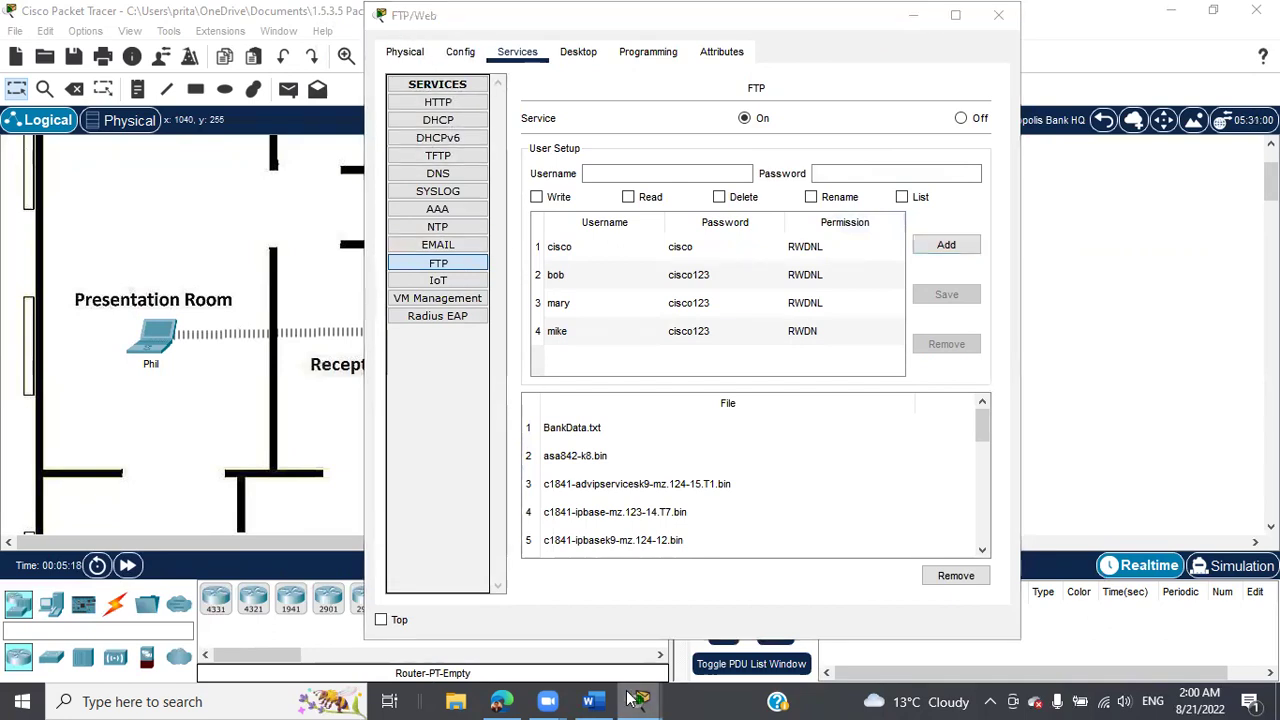
click(688, 628)
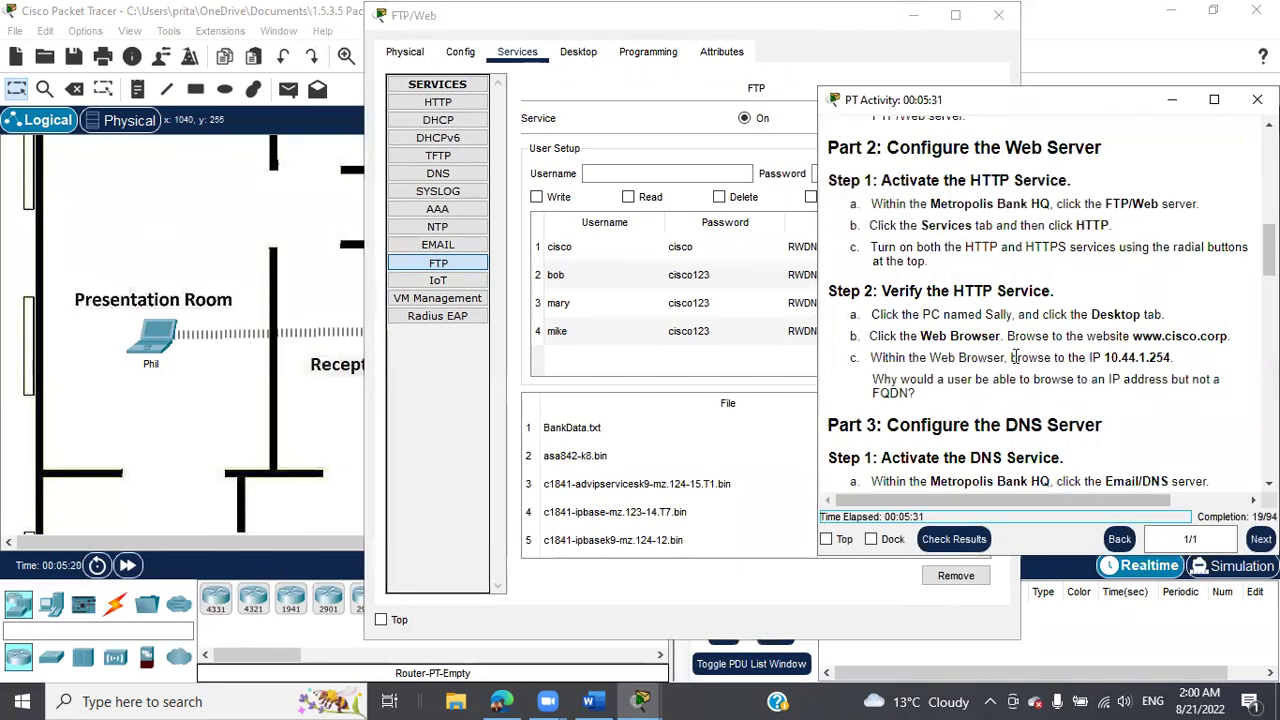
Set both HTTP and HTTPS to On for the FTP/Web server, then recall the instructions.
click(438, 102)
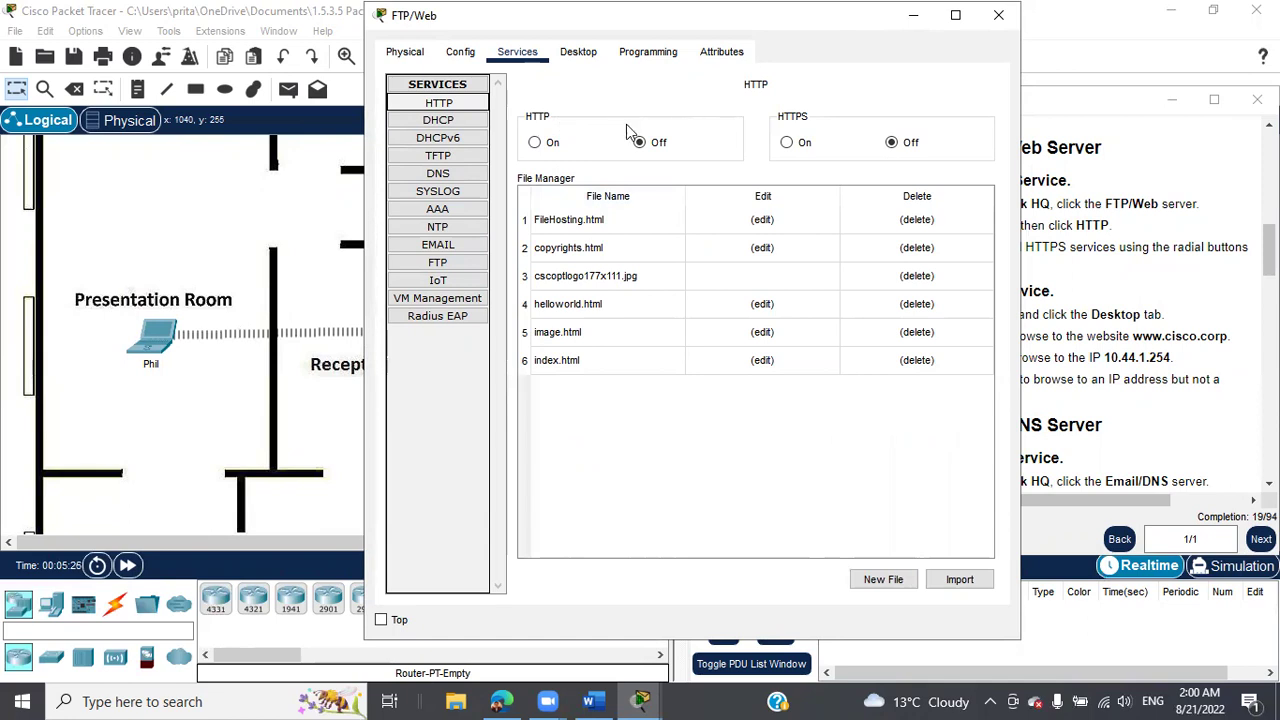
click(787, 142)
click(535, 143)
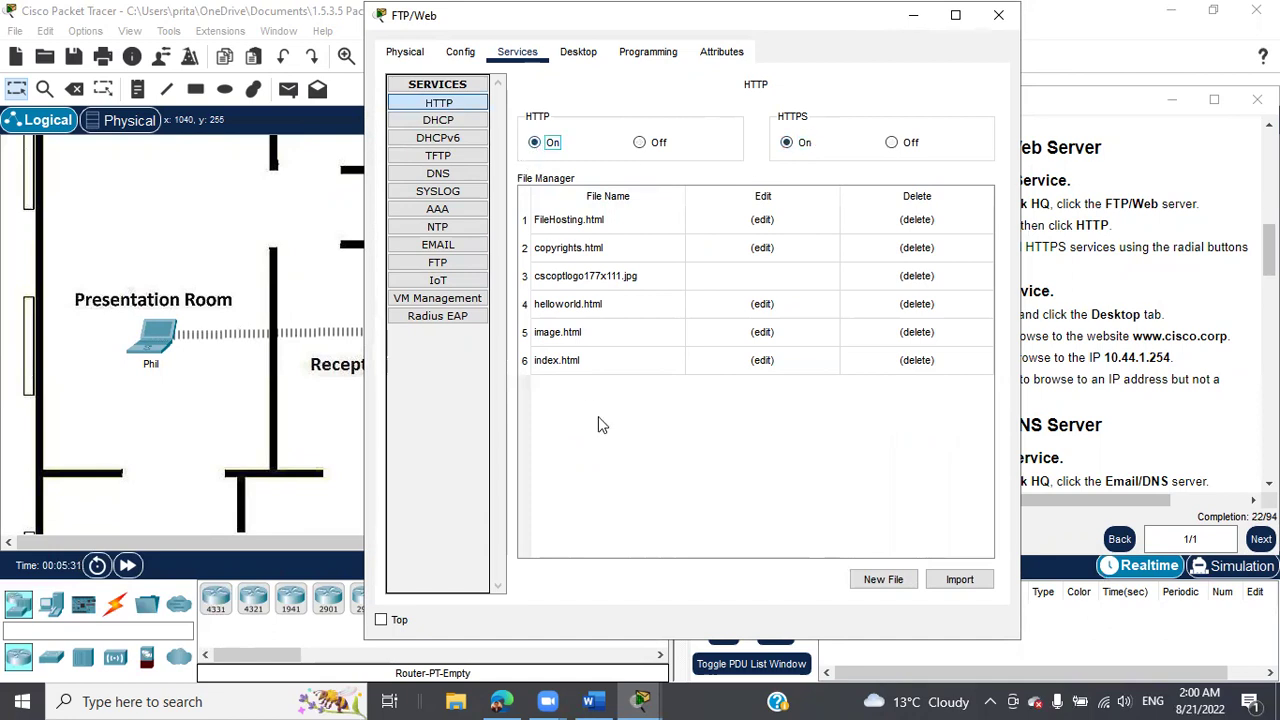
mouse_move(641, 700)
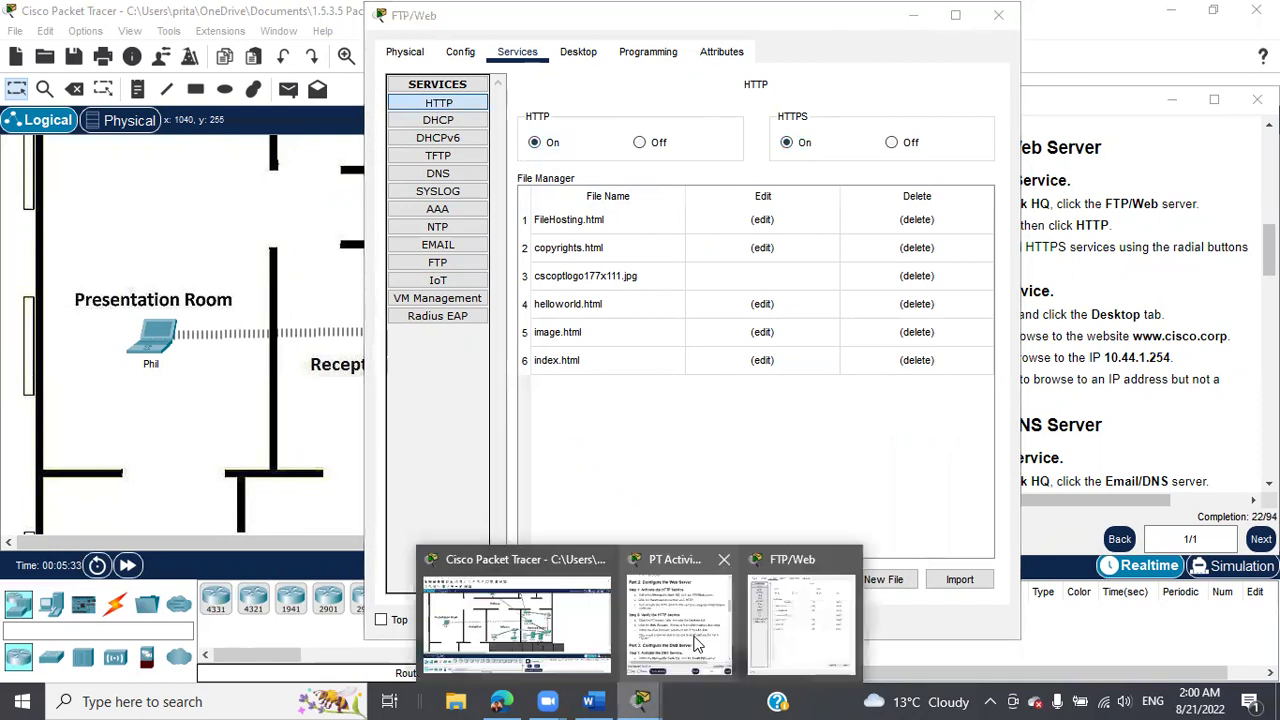
click(690, 630)
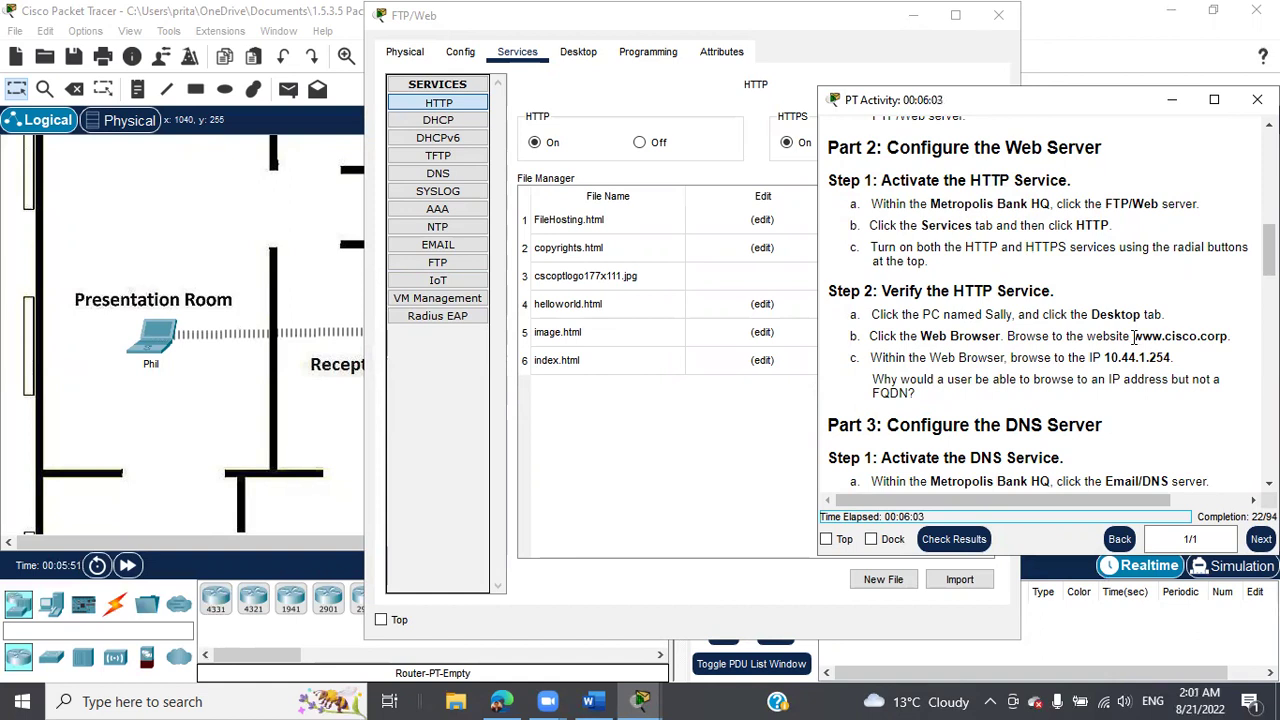
Copy the IP address 10.44.1.254 from the instructions, then minimize them.
drag(1133, 337, 1224, 335)
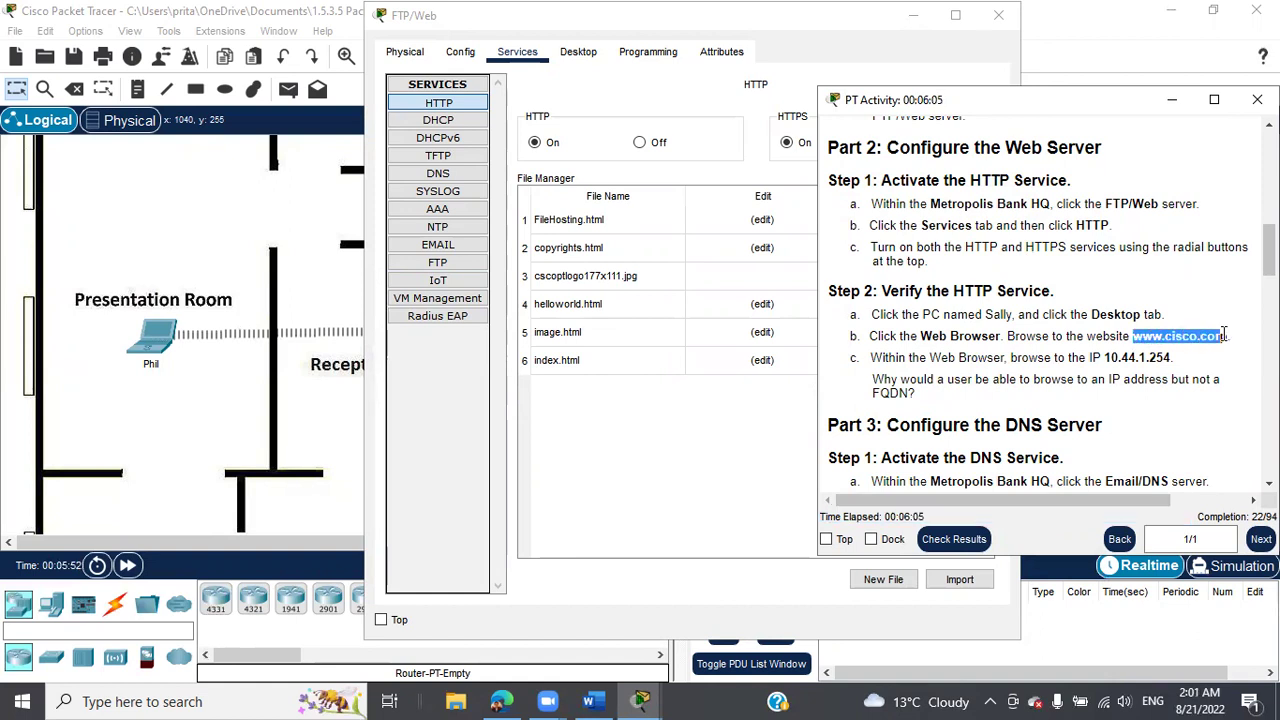
click(1209, 358)
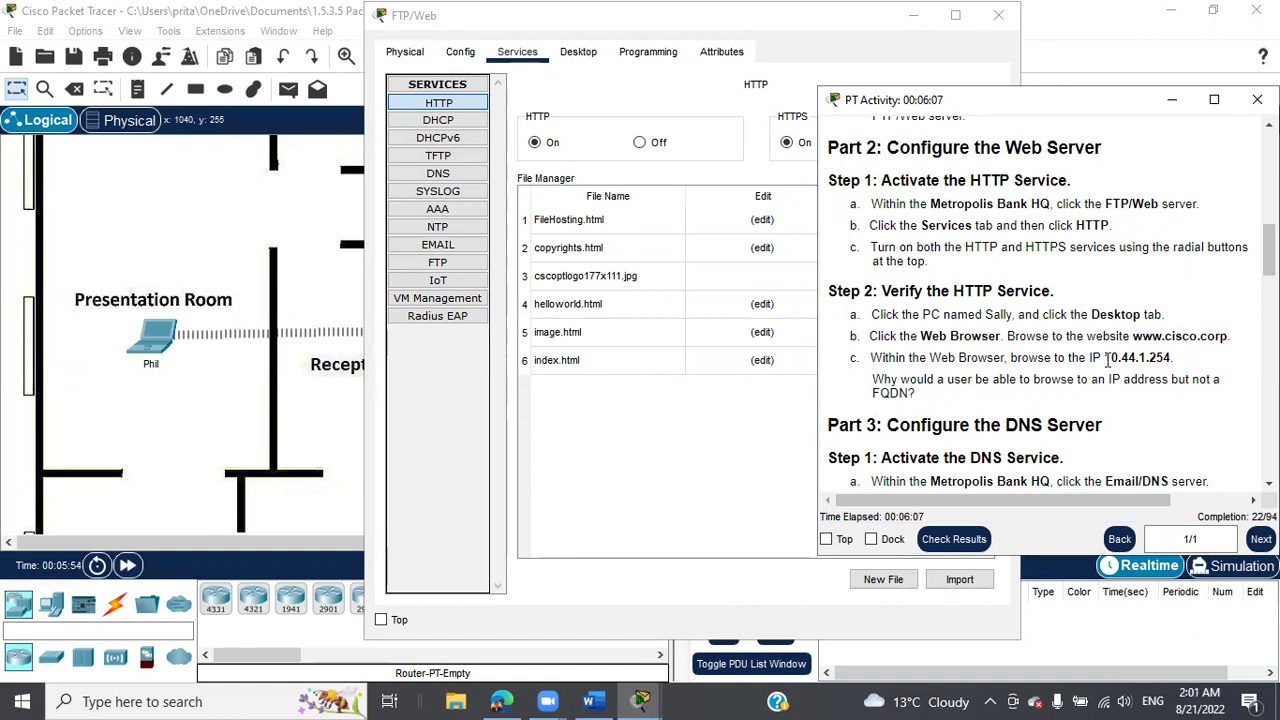
drag(1105, 357, 1169, 357)
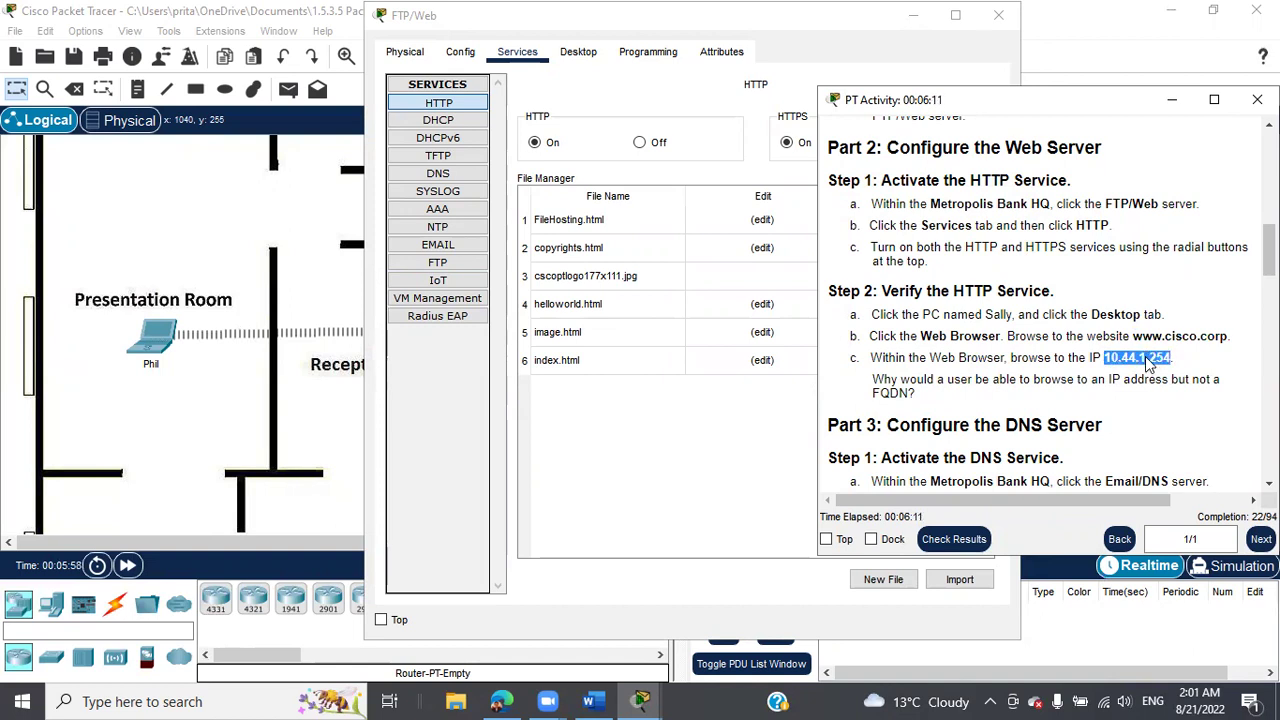
right_click(1150, 358)
click(1170, 368)
click(1172, 100)
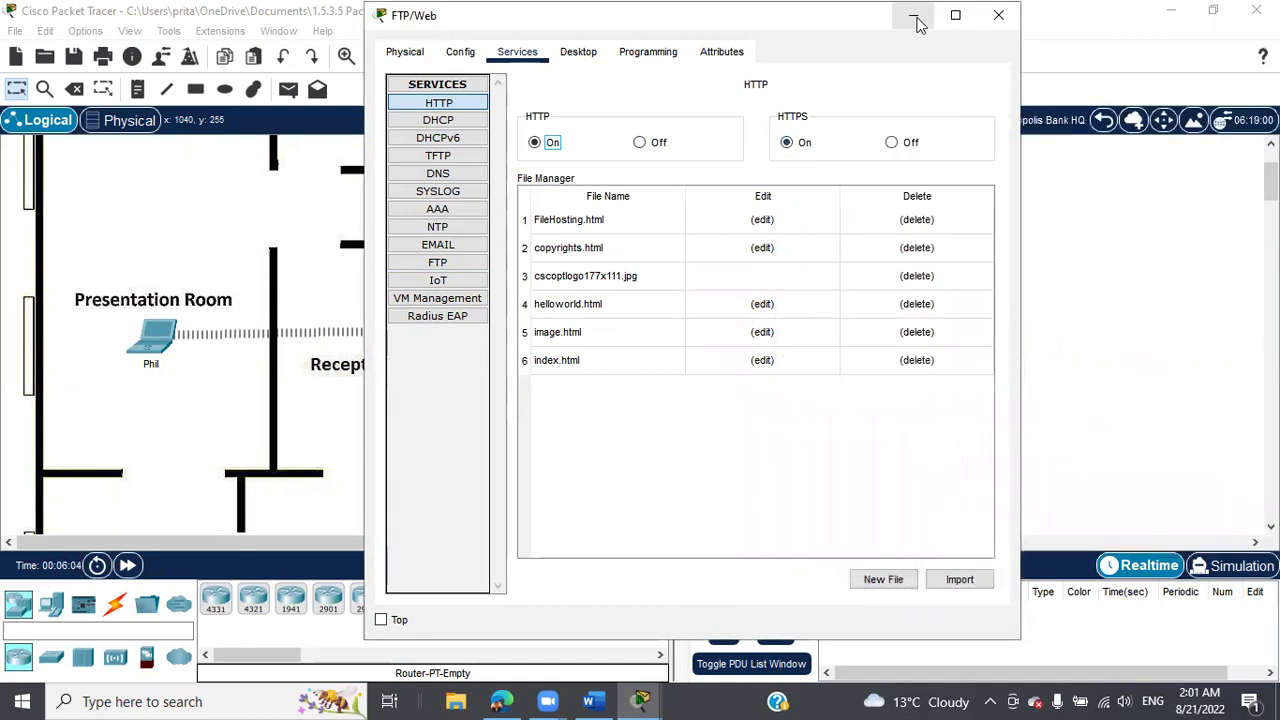
Minimize the server window and launch the Web Browser on the Office 1 PC's desktop.
click(913, 15)
scroll(352, 418, up, 2)
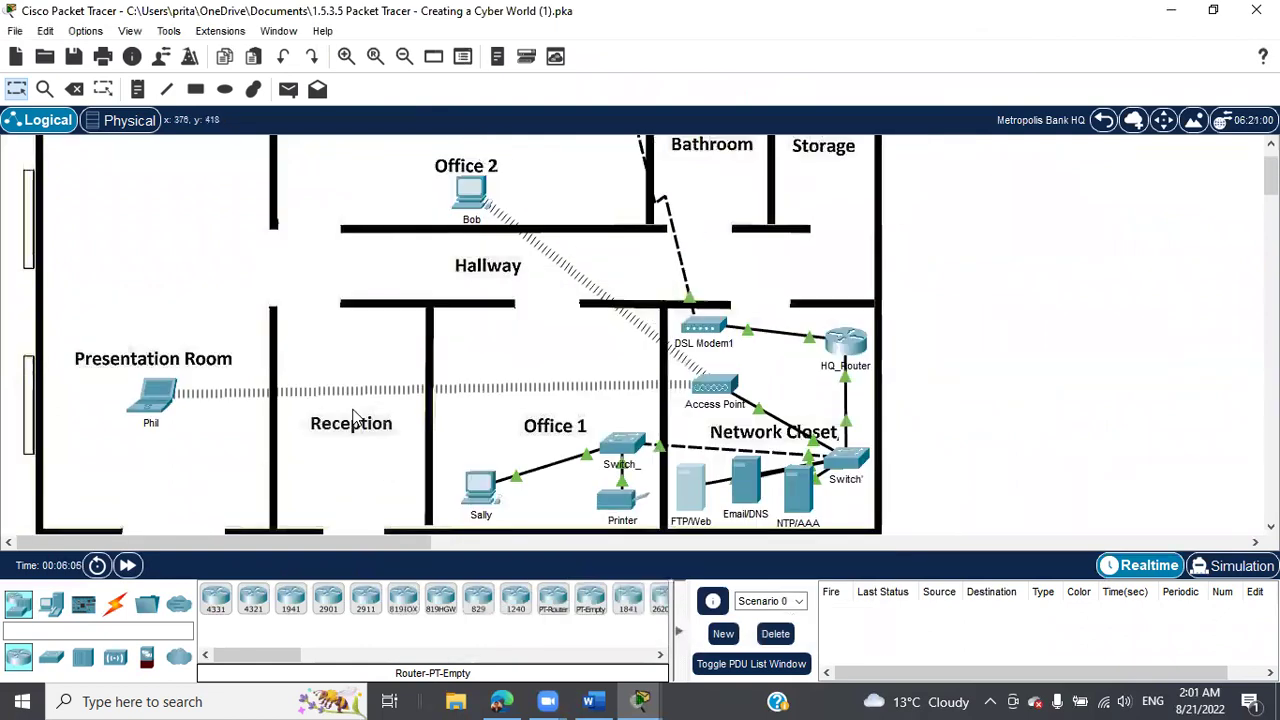
scroll(352, 418, up, 1)
scroll(352, 418, down, 2)
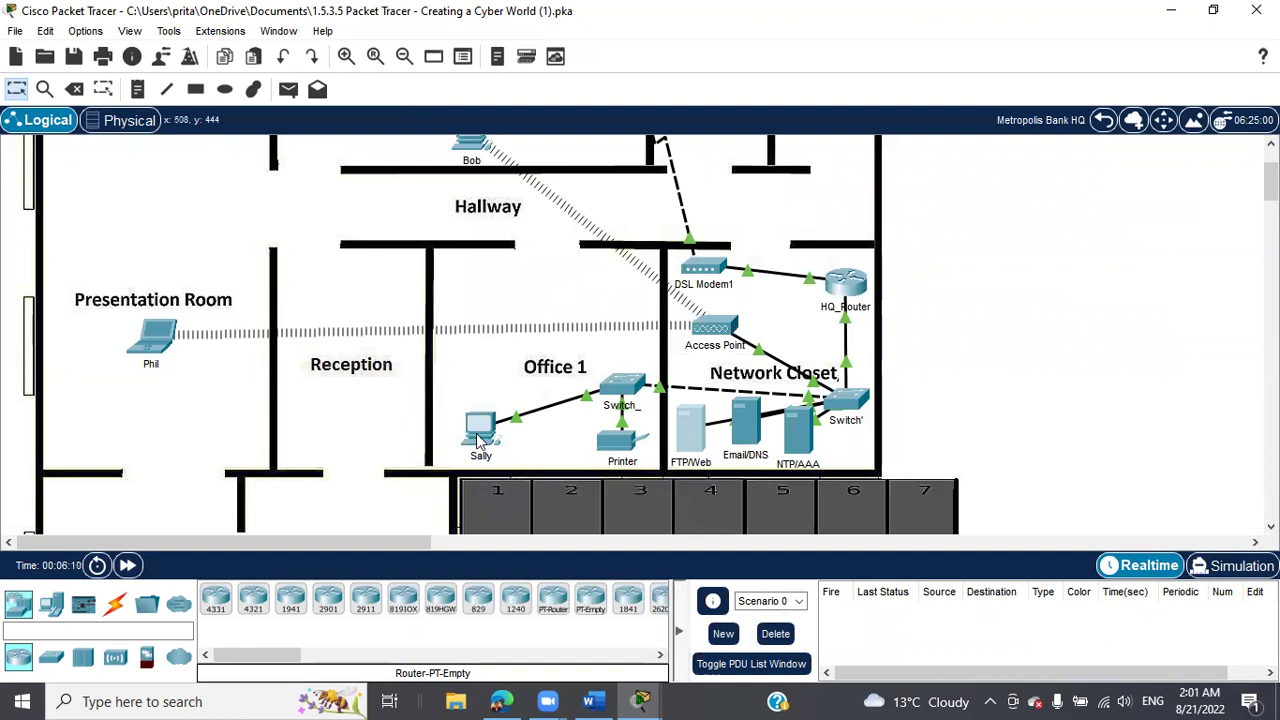
click(478, 437)
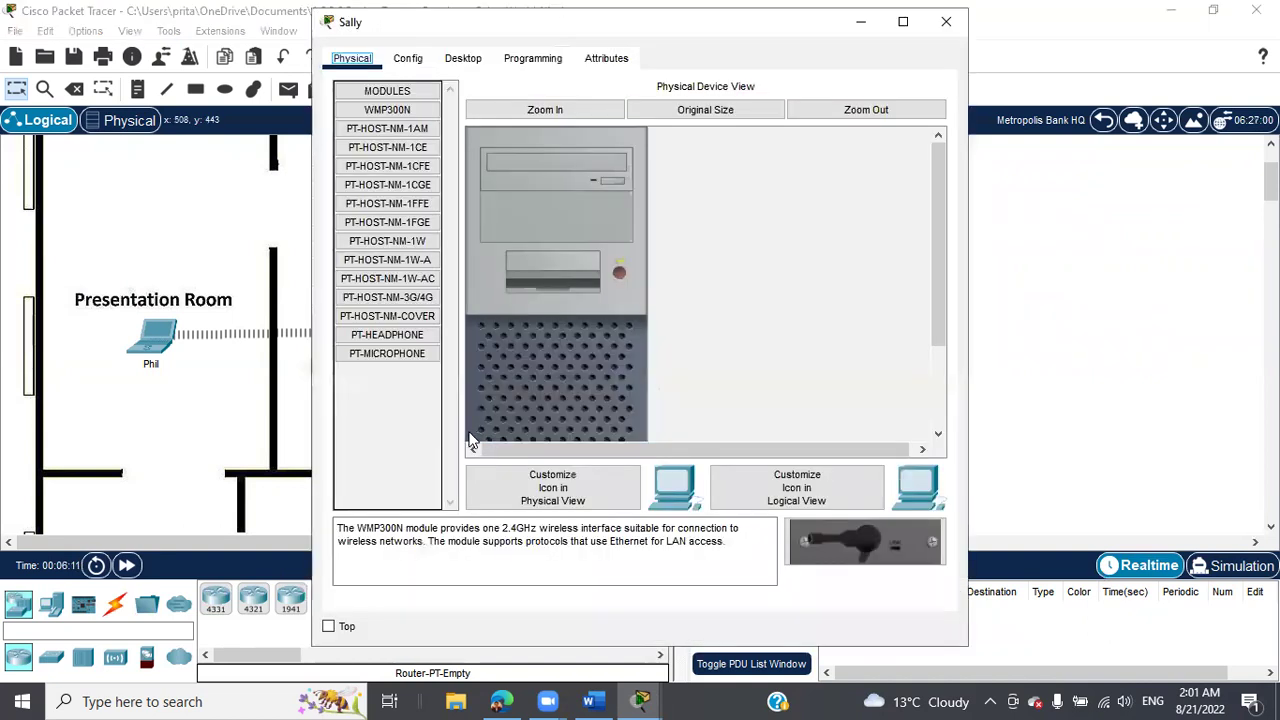
click(470, 58)
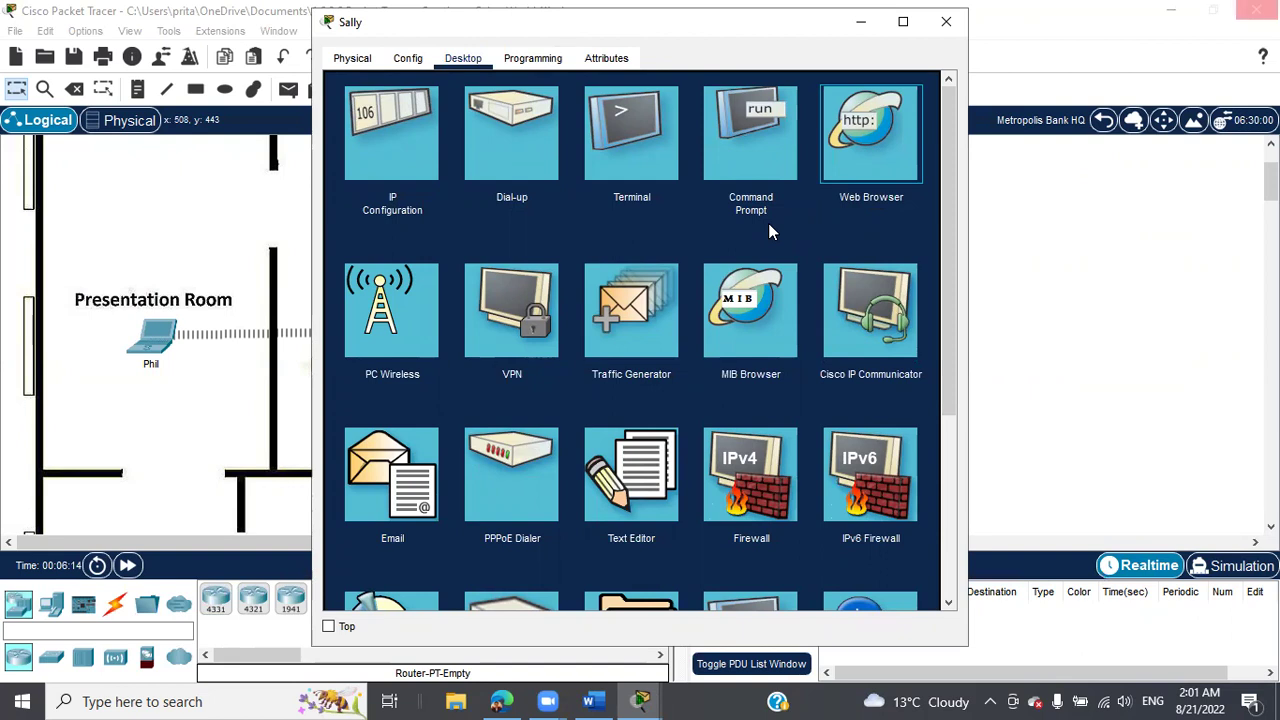
click(866, 158)
Load 10.44.1.254 in the PC's browser and follow the link to FileHosting.html.
click(582, 112)
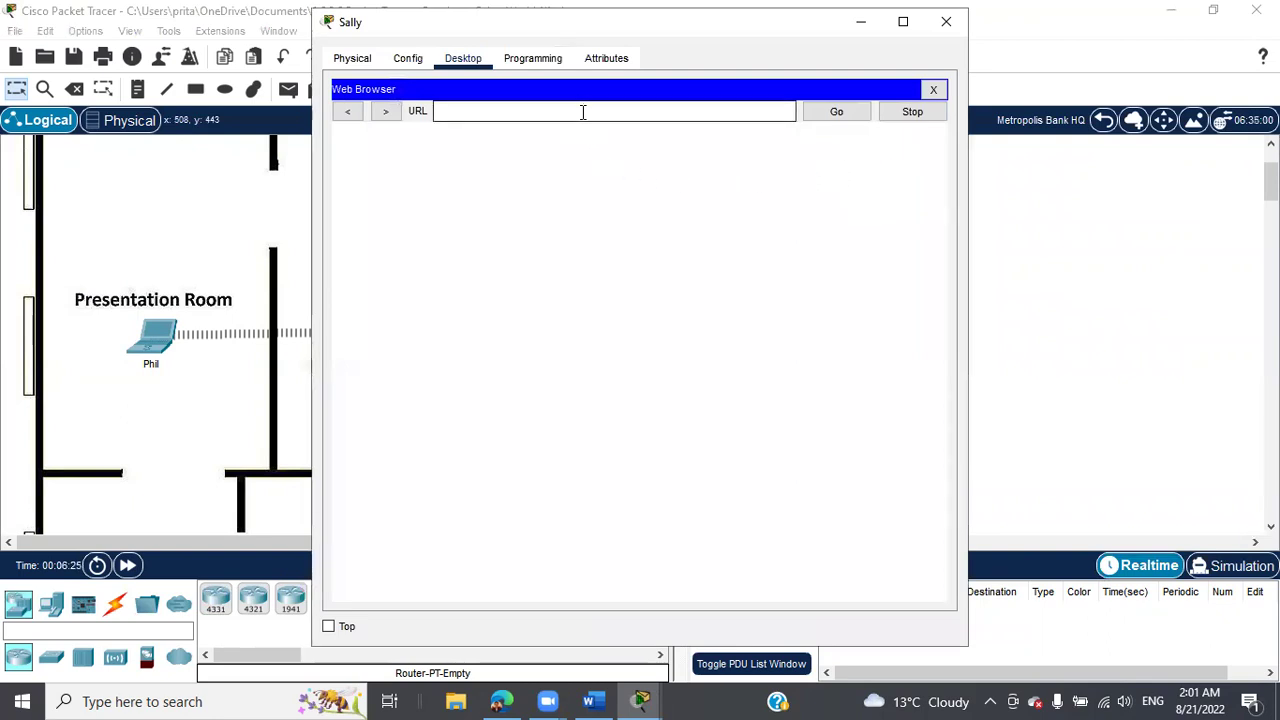
right_click(582, 112)
click(622, 213)
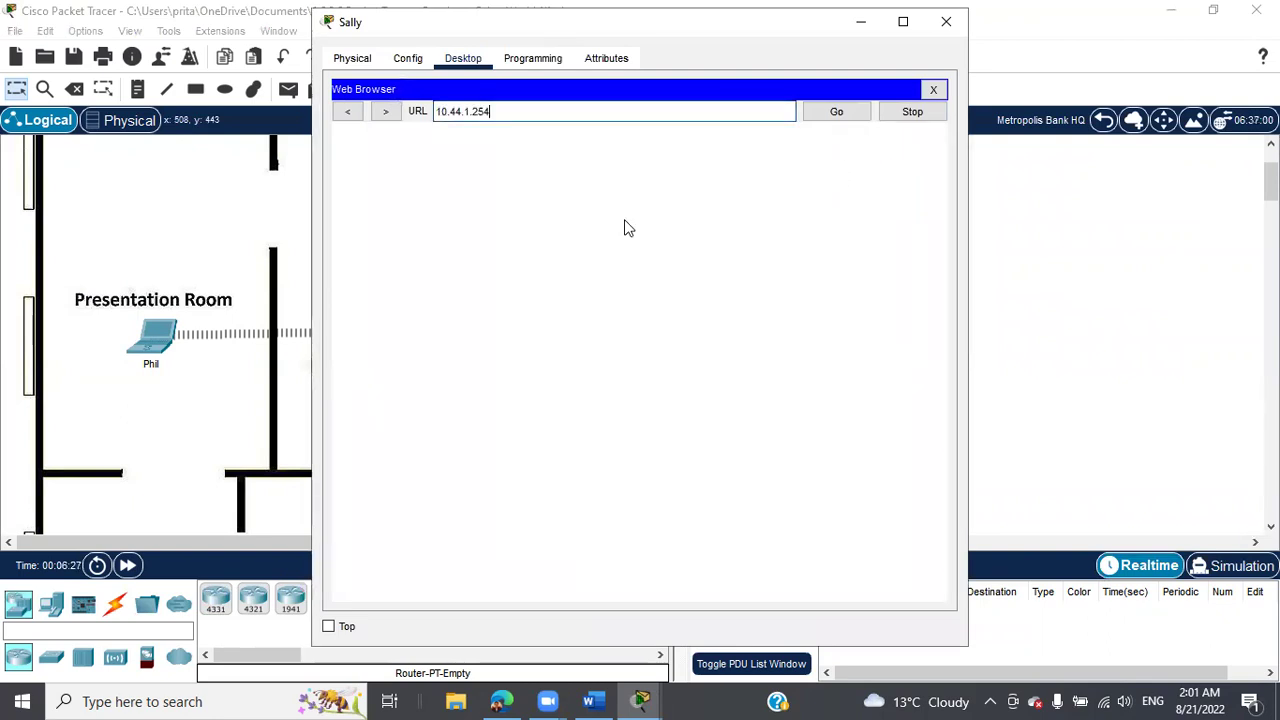
click(835, 113)
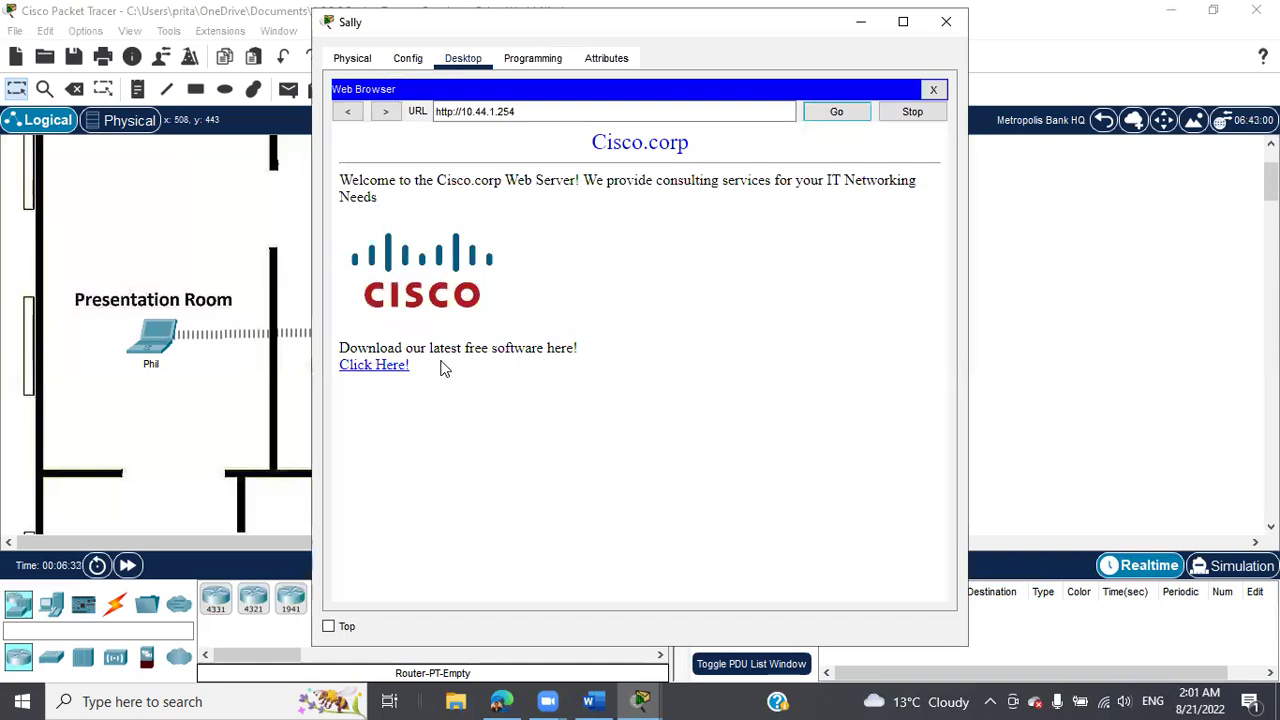
click(390, 367)
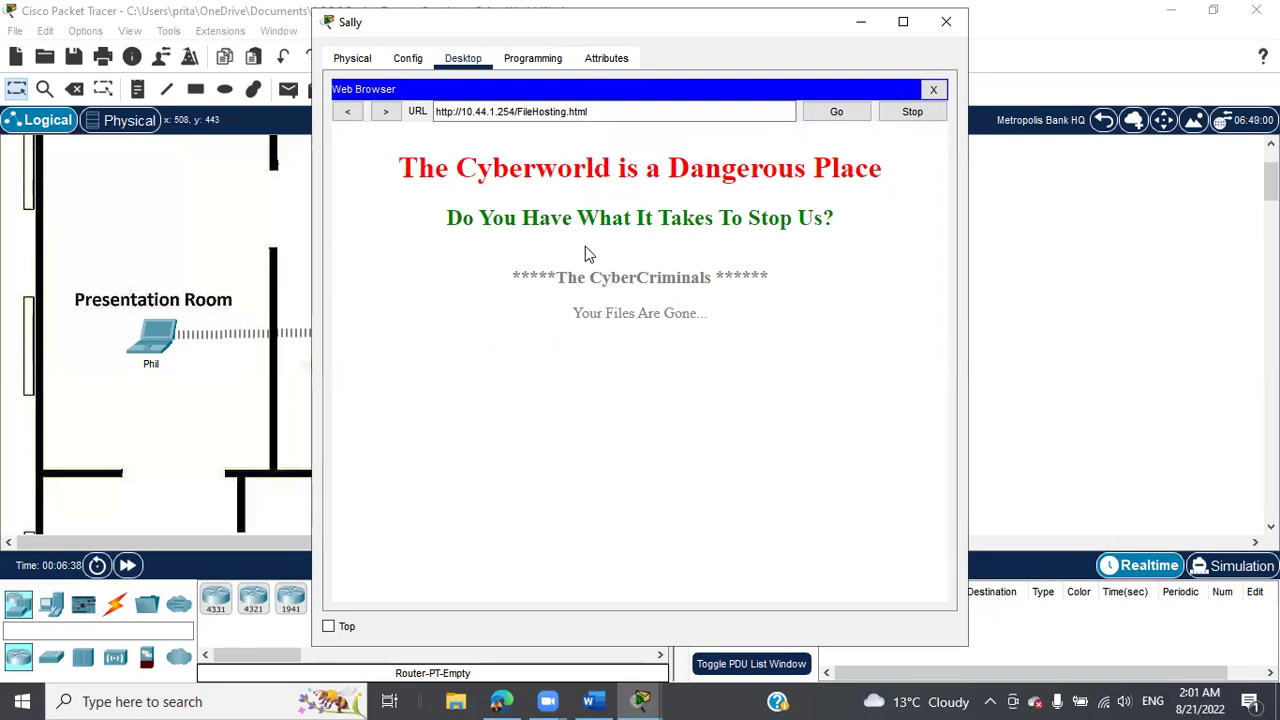
click(640, 700)
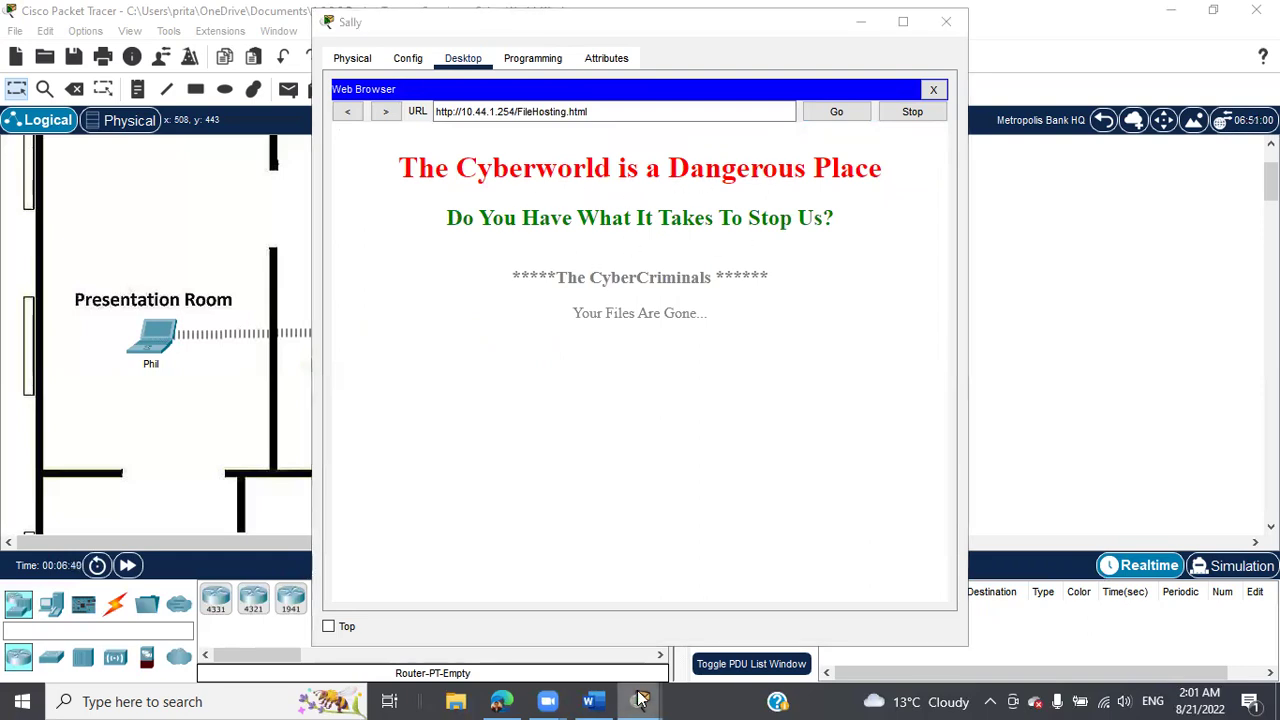
click(594, 636)
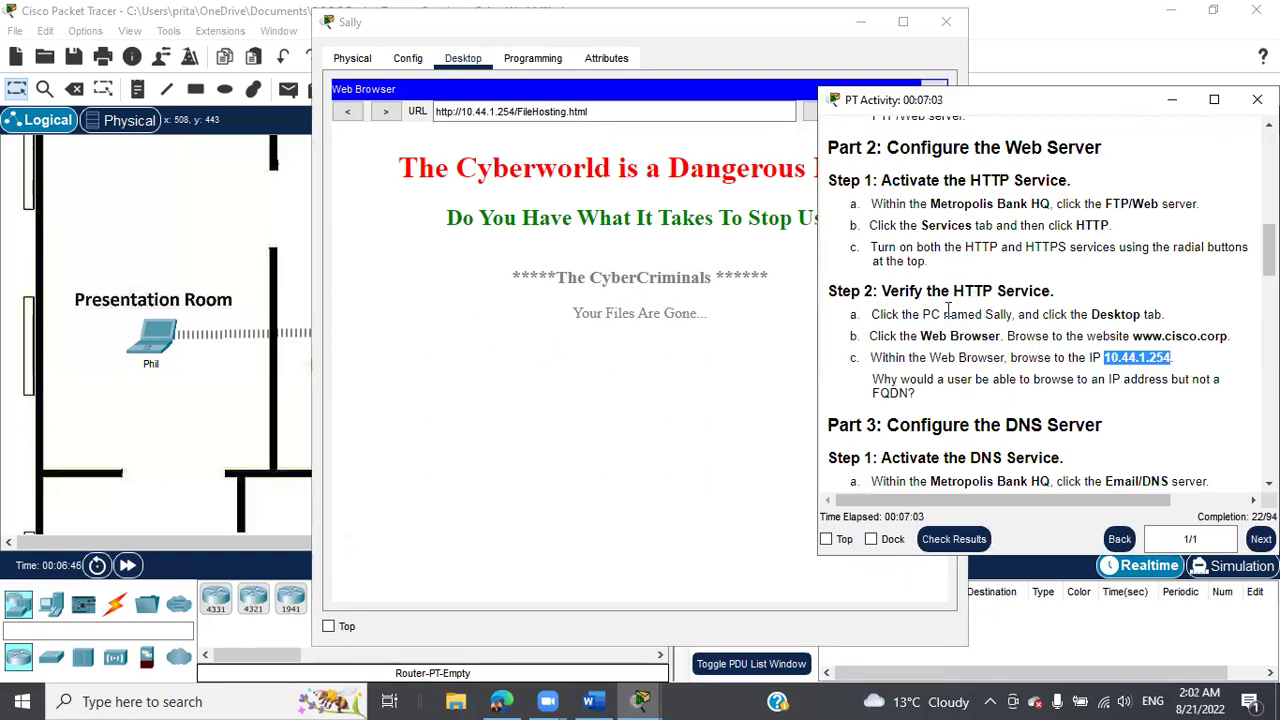
Close the PC's browser, narrow the instructions, and open the Email/DNS server window.
scroll(995, 316, down, 2)
scroll(1000, 320, down, 1)
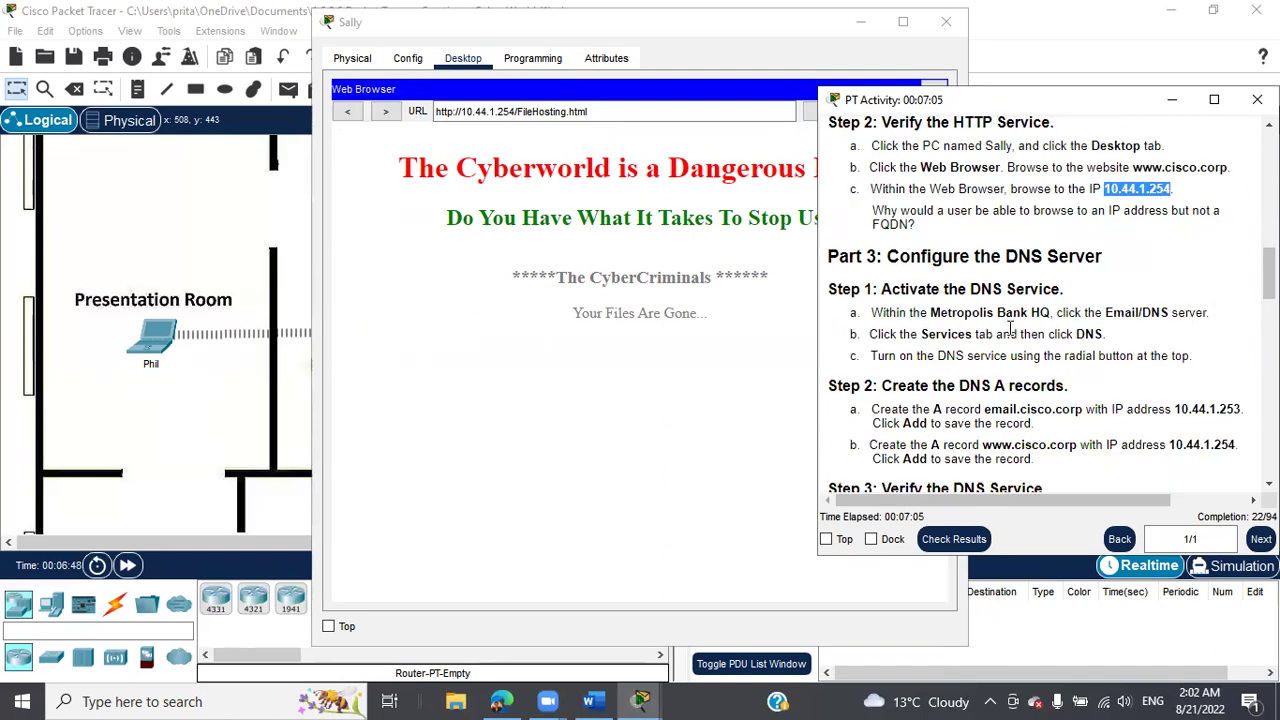
scroll(1013, 333, down, 1)
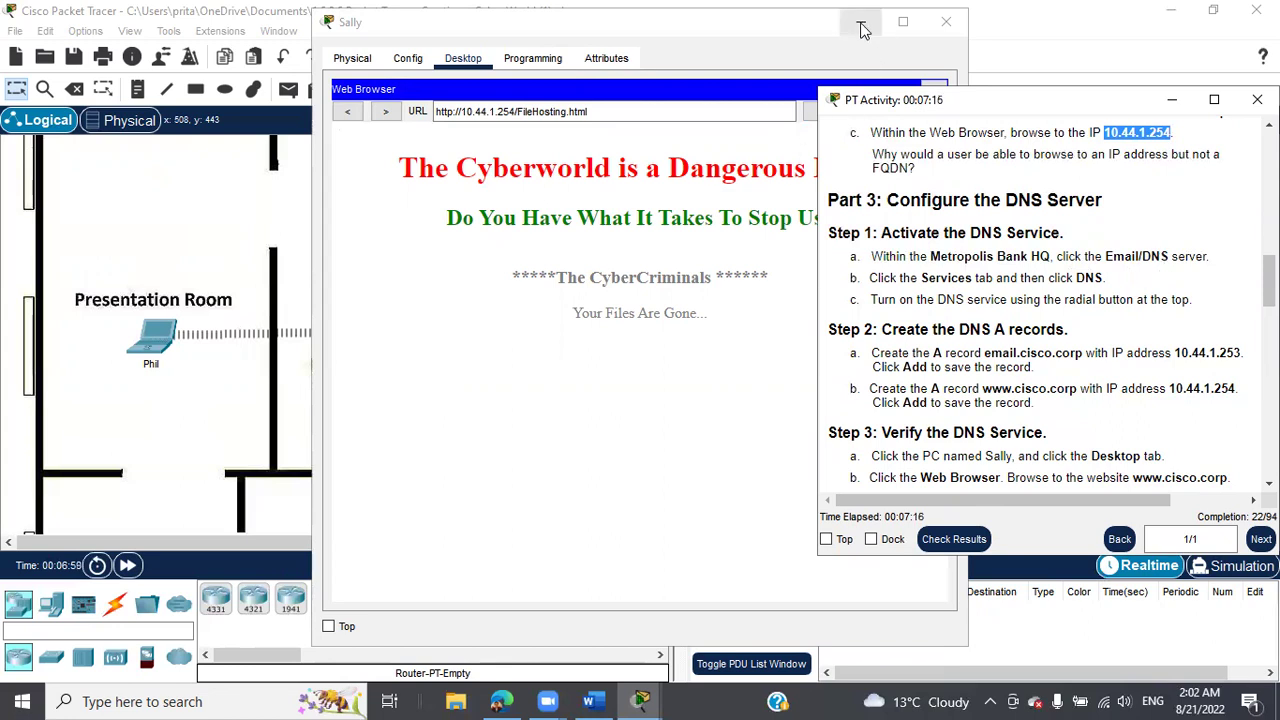
click(945, 22)
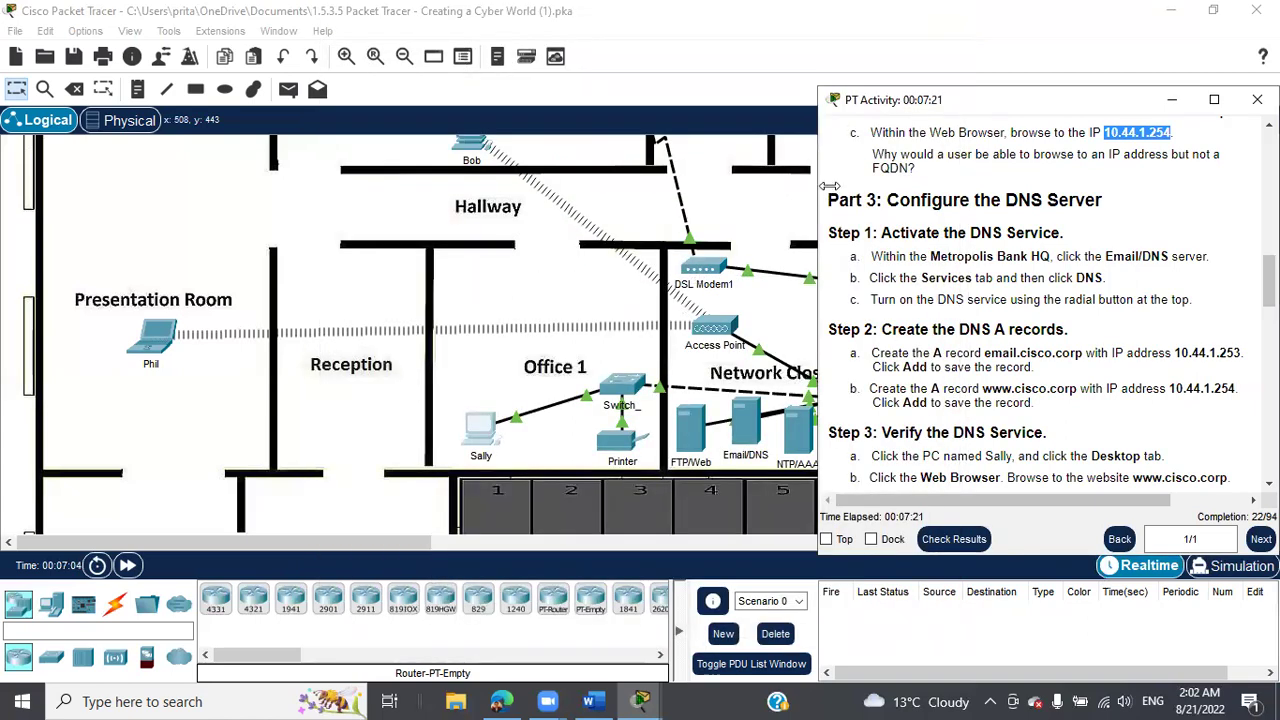
drag(826, 186, 918, 186)
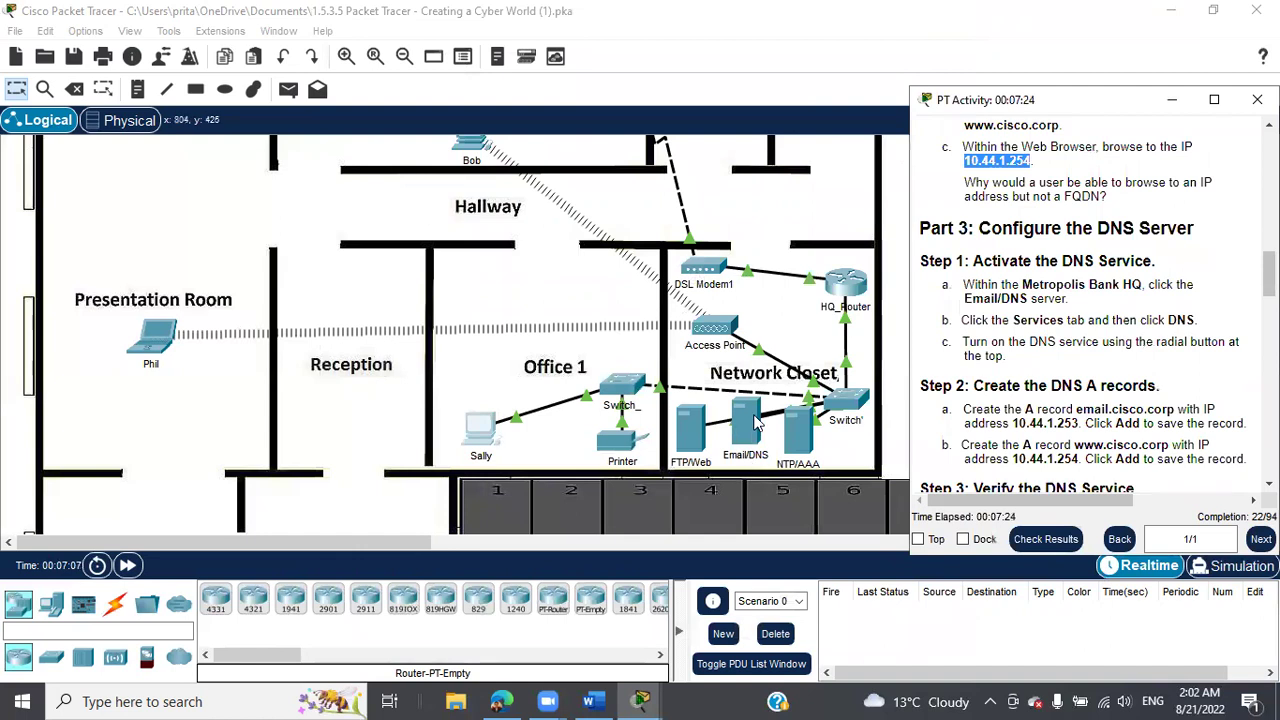
click(756, 422)
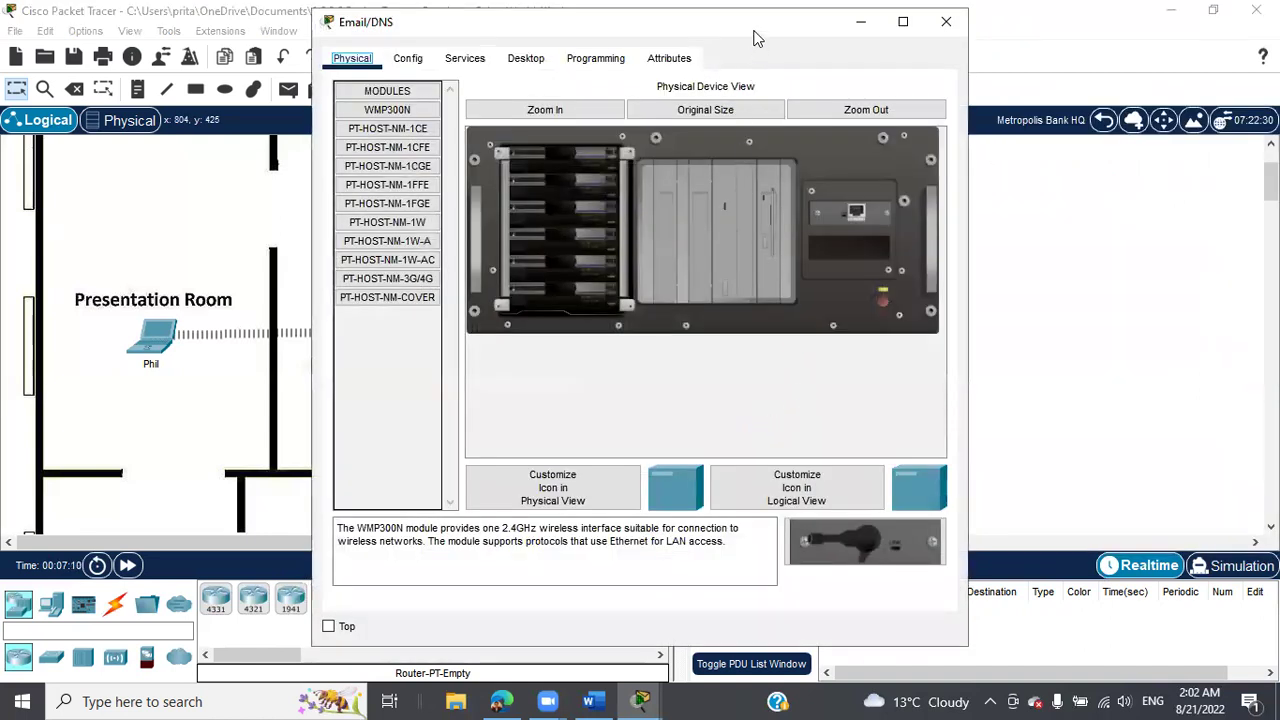
drag(743, 38, 545, 32)
Turn on SMTP and POP3 in the Email/DNS server's EMAIL service.
click(268, 54)
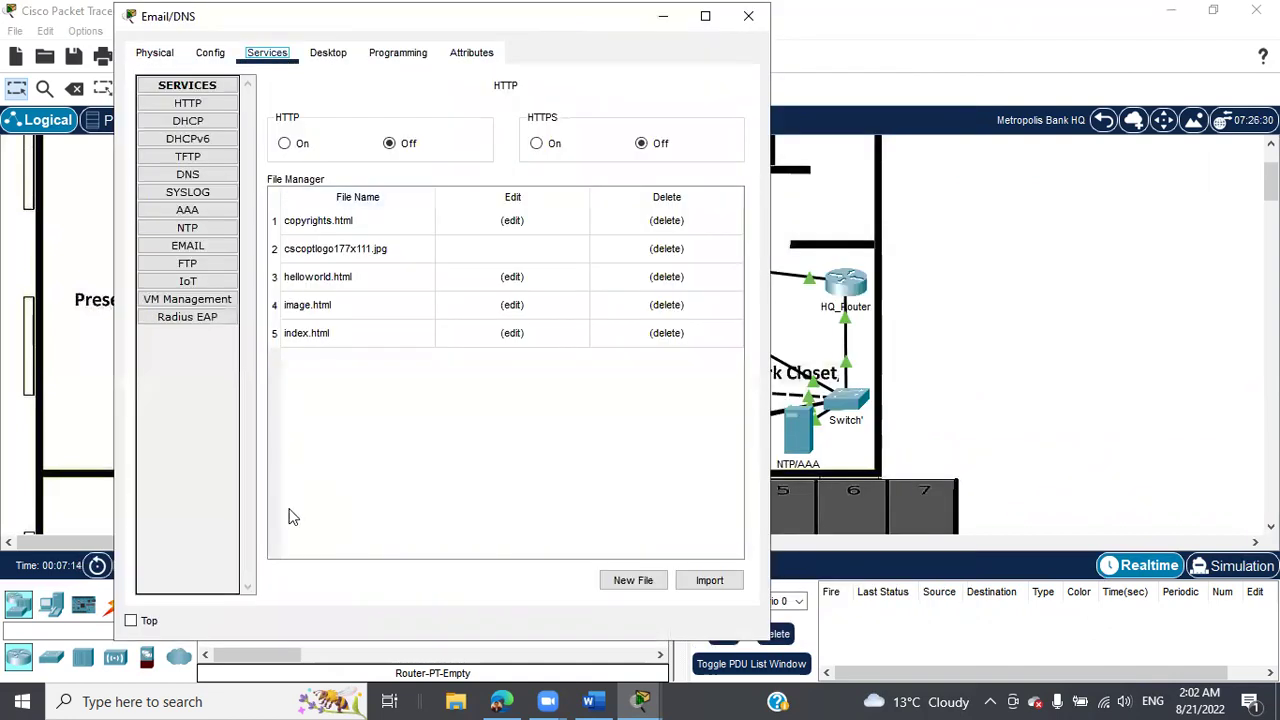
click(196, 250)
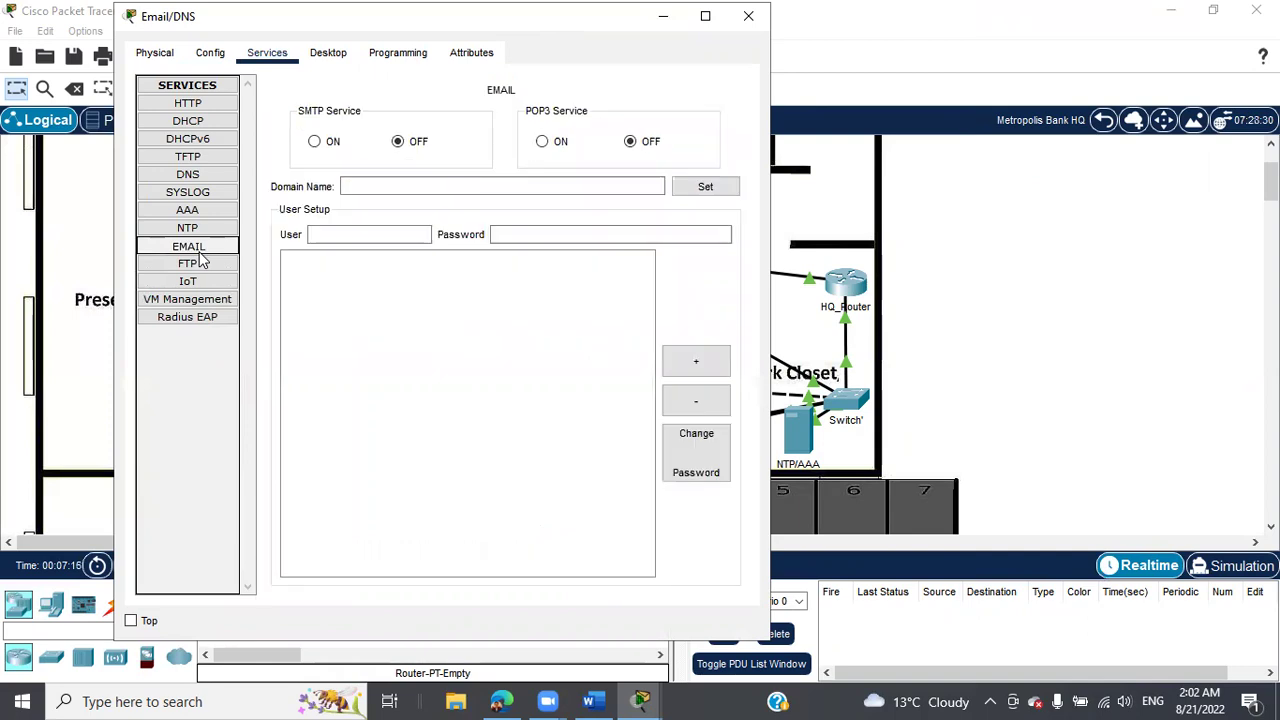
click(315, 143)
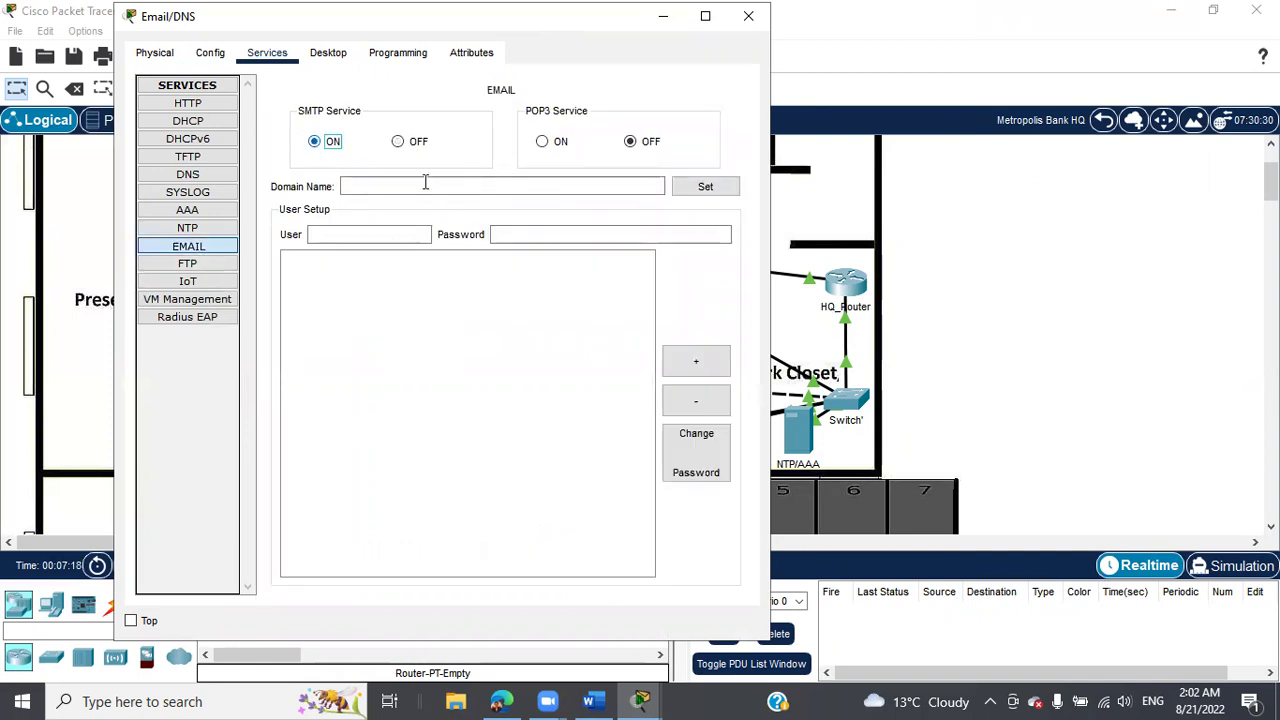
click(542, 141)
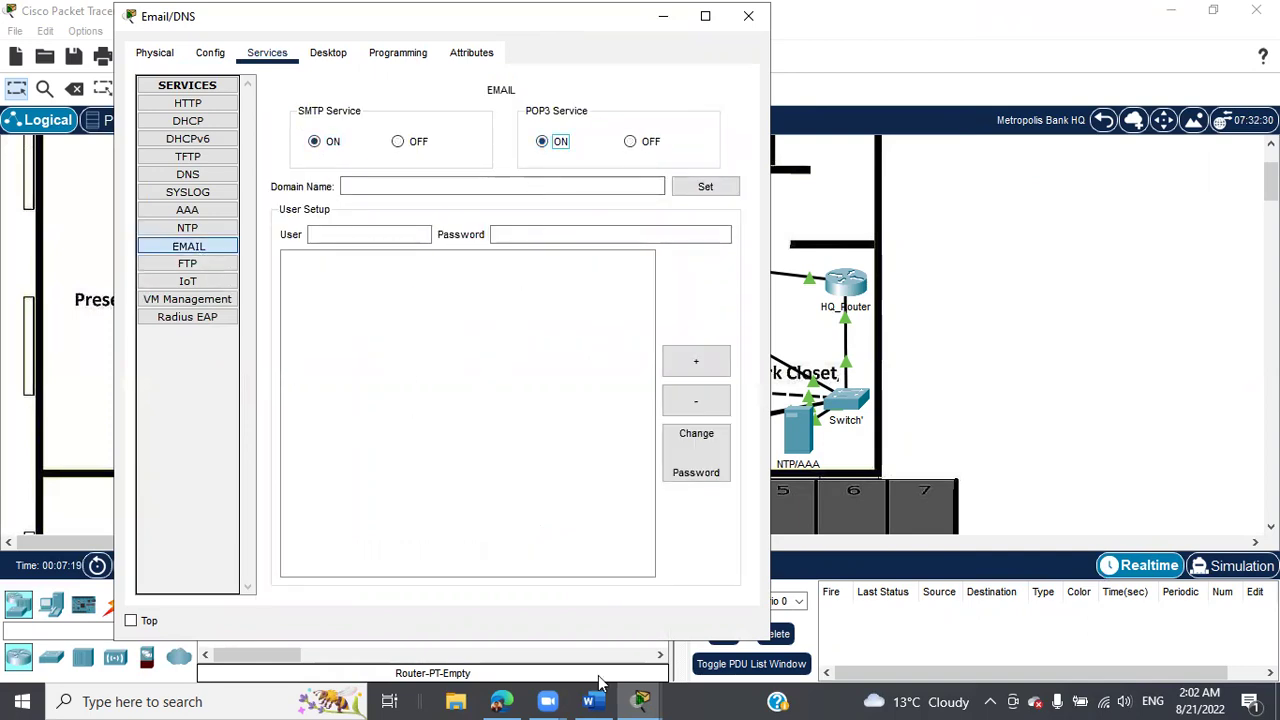
Copy email.cisco.corp from the instructions into the email User field, then maximize the instructions.
mouse_move(645, 700)
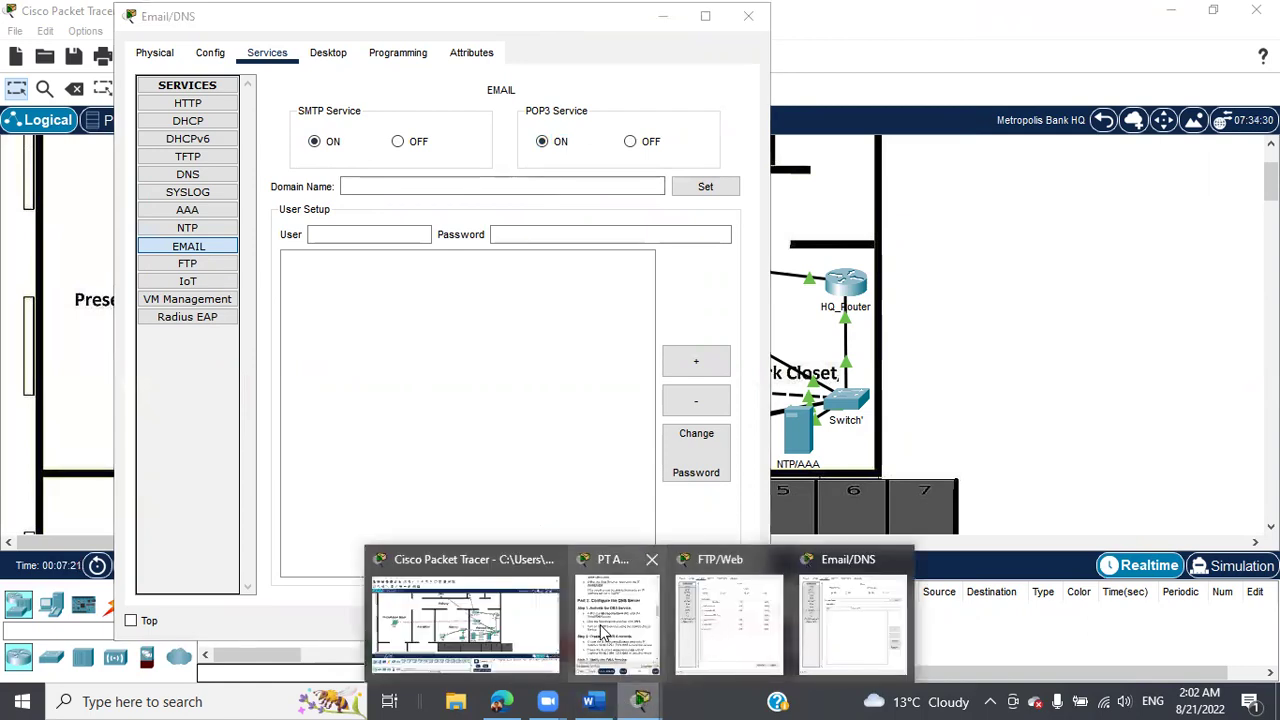
click(603, 632)
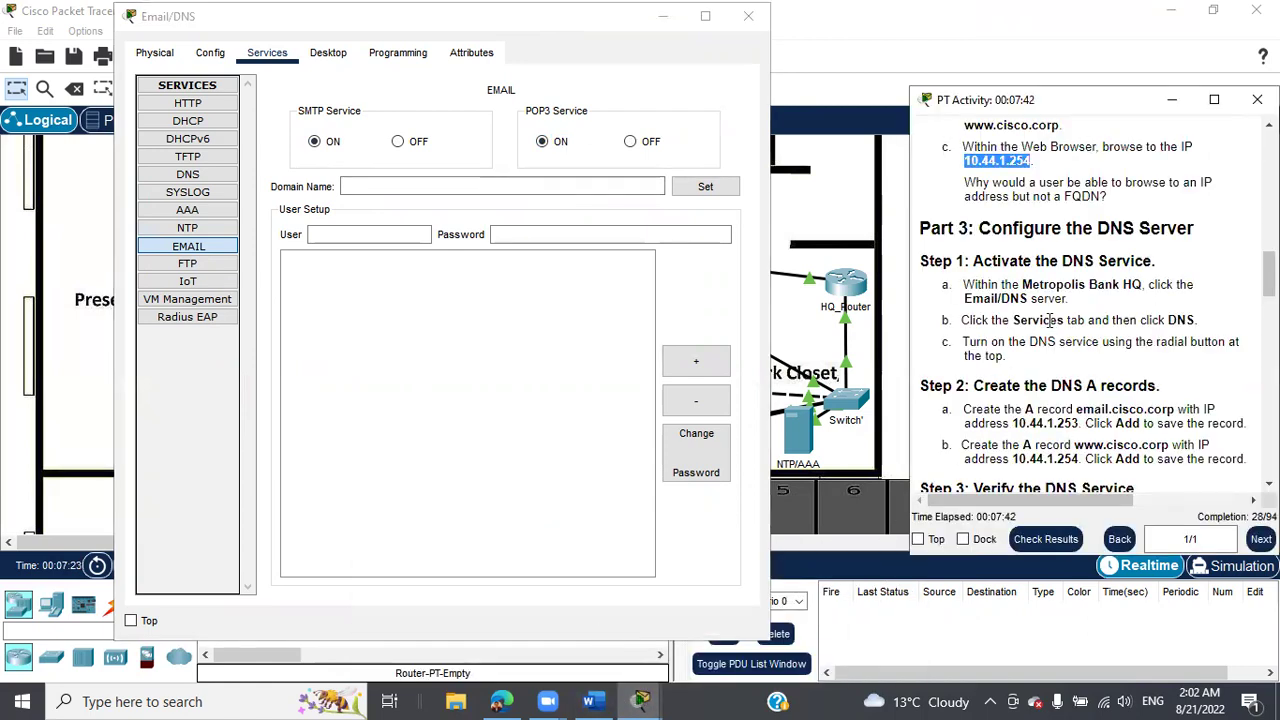
scroll(1100, 340, down, 2)
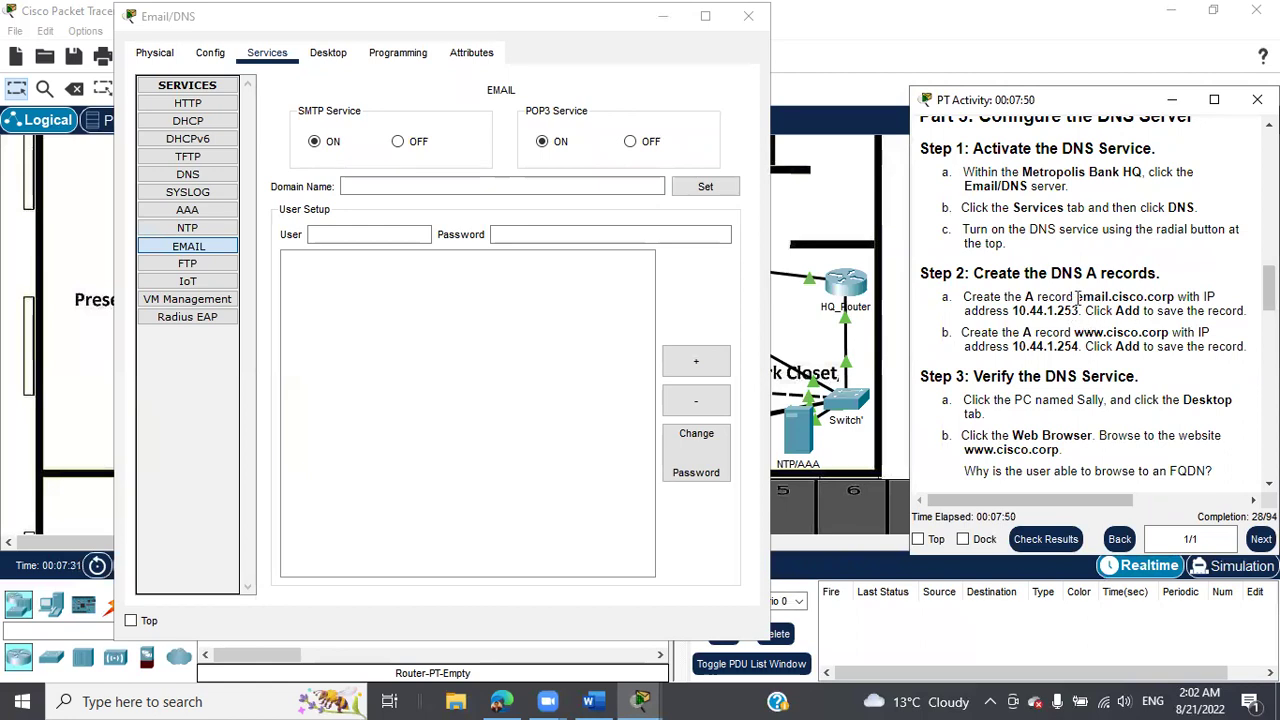
drag(1077, 297, 1171, 296)
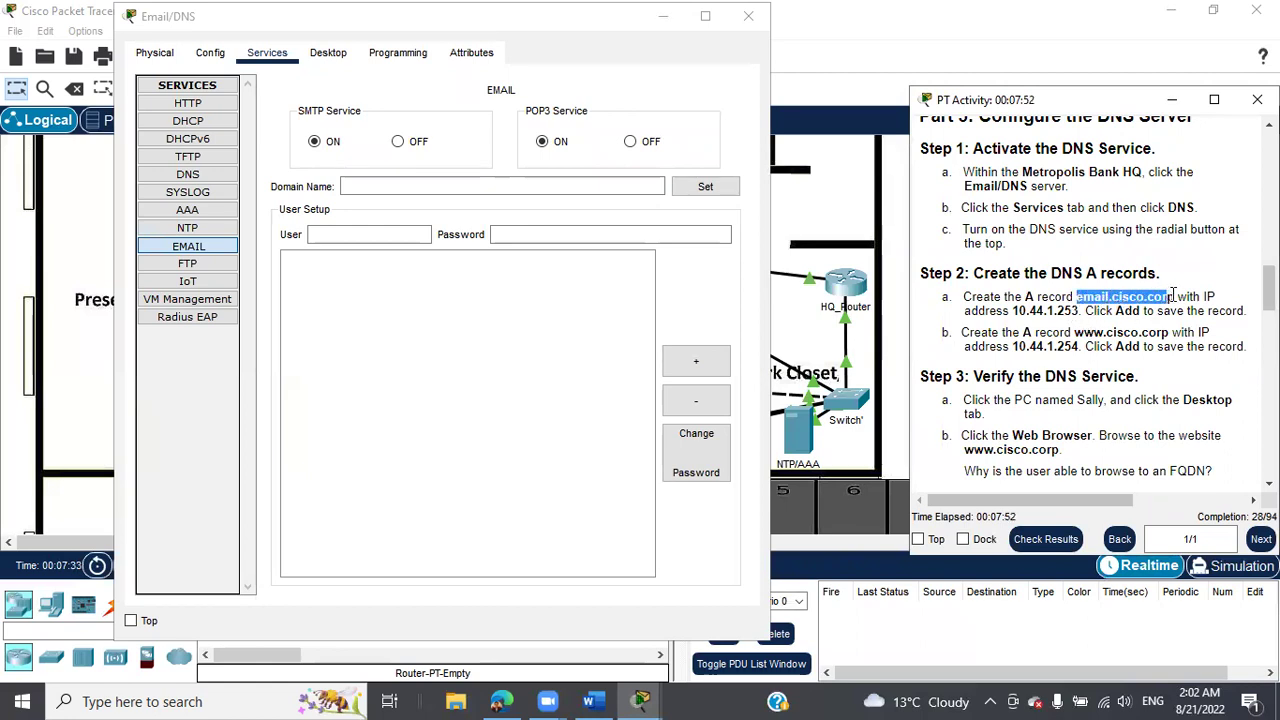
right_click(1175, 296)
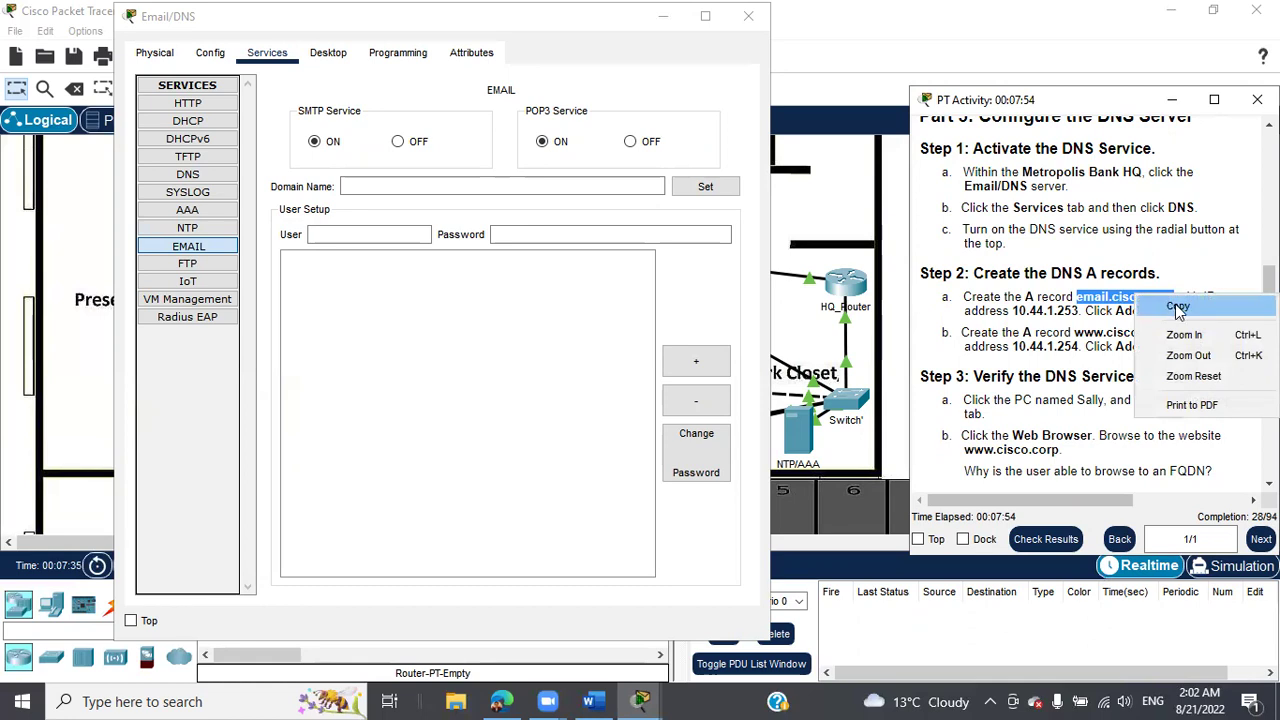
click(1181, 308)
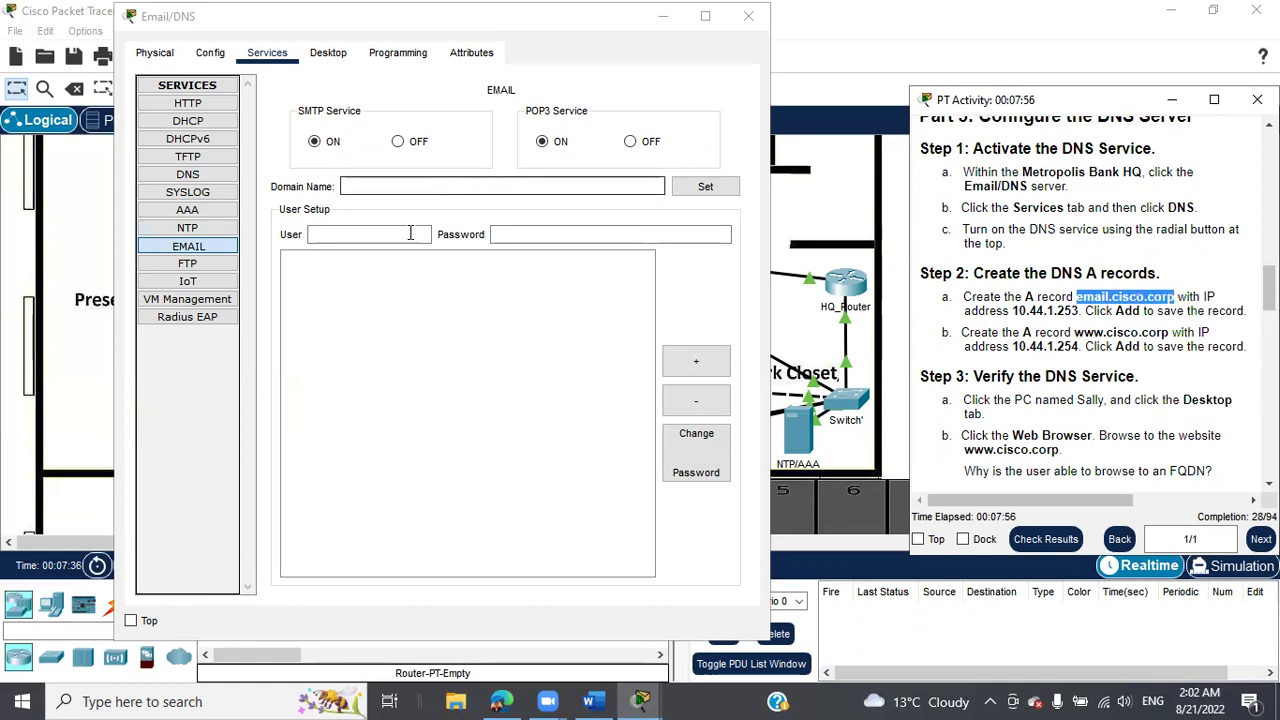
click(372, 239)
click(372, 237)
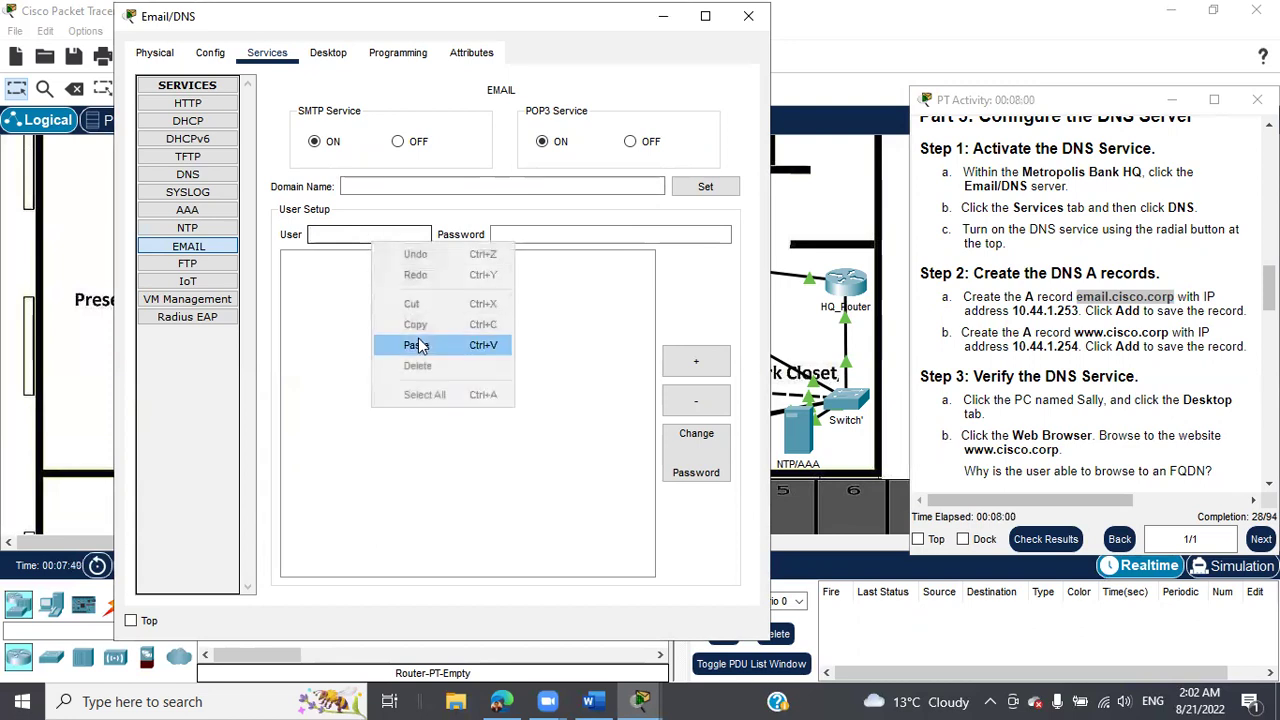
click(416, 344)
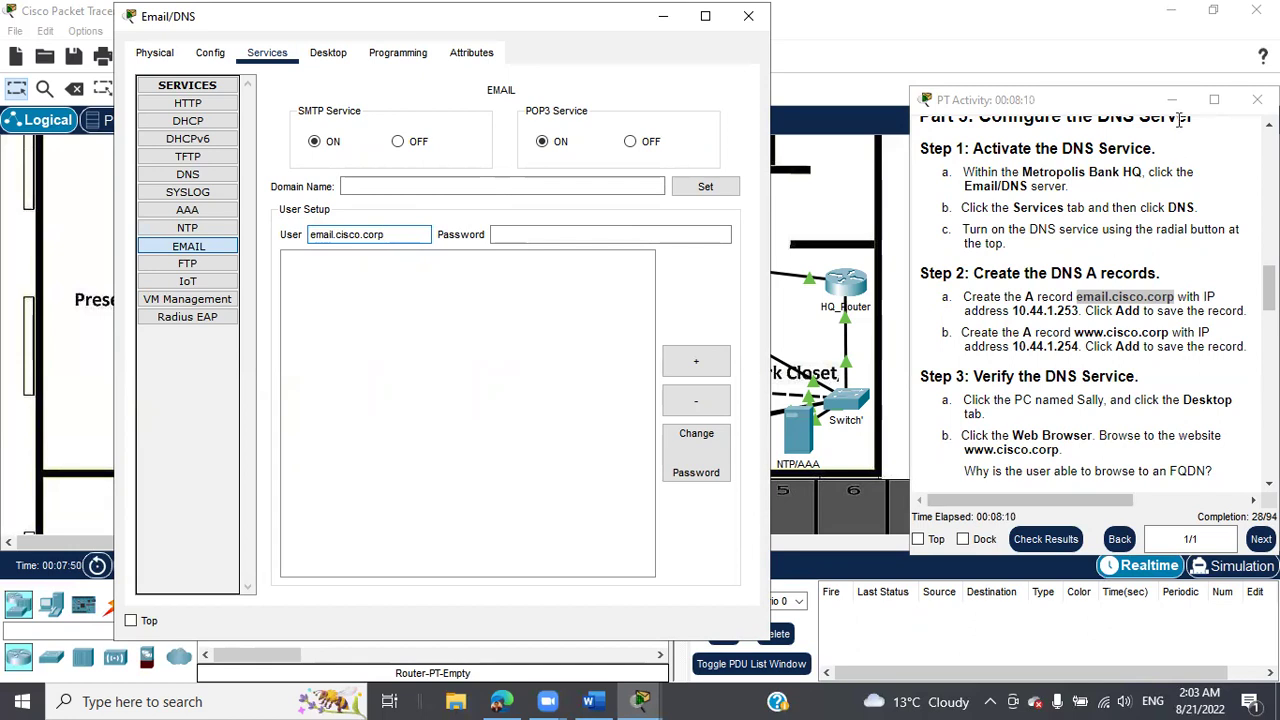
click(1213, 101)
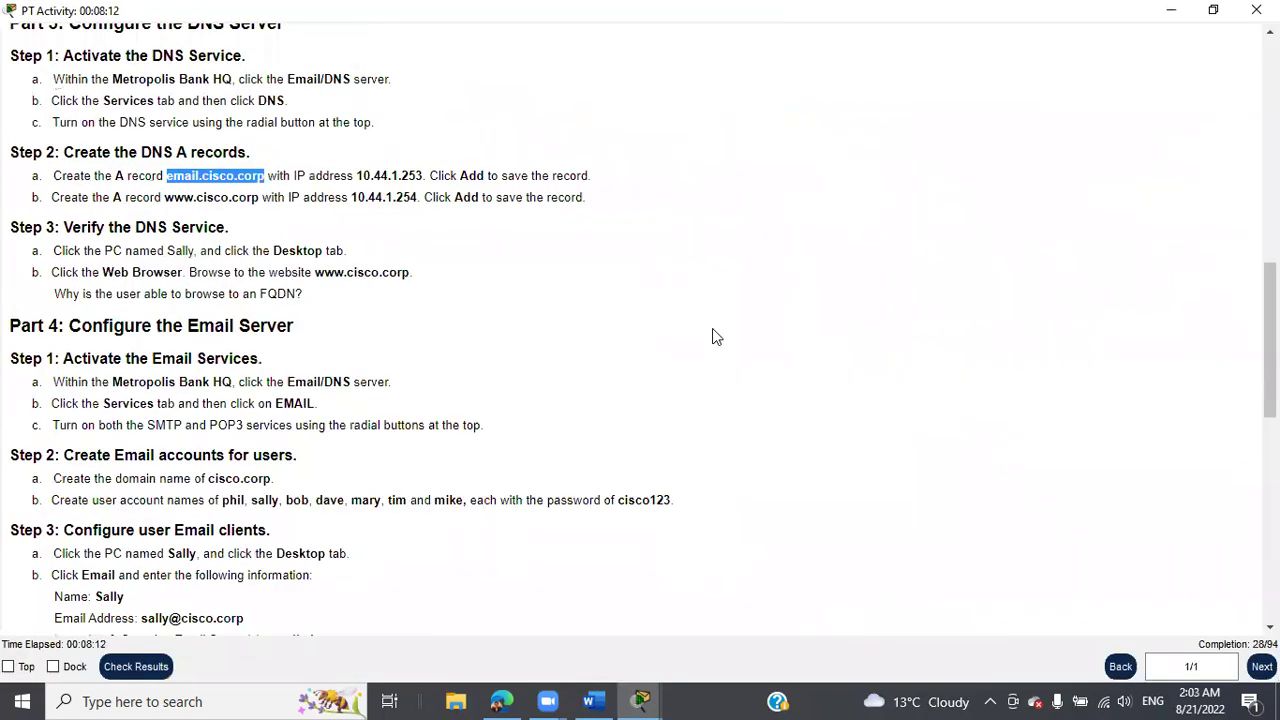
Scroll through the PT Activity instructions, then restore their window to the smaller size.
scroll(457, 369, up, 1)
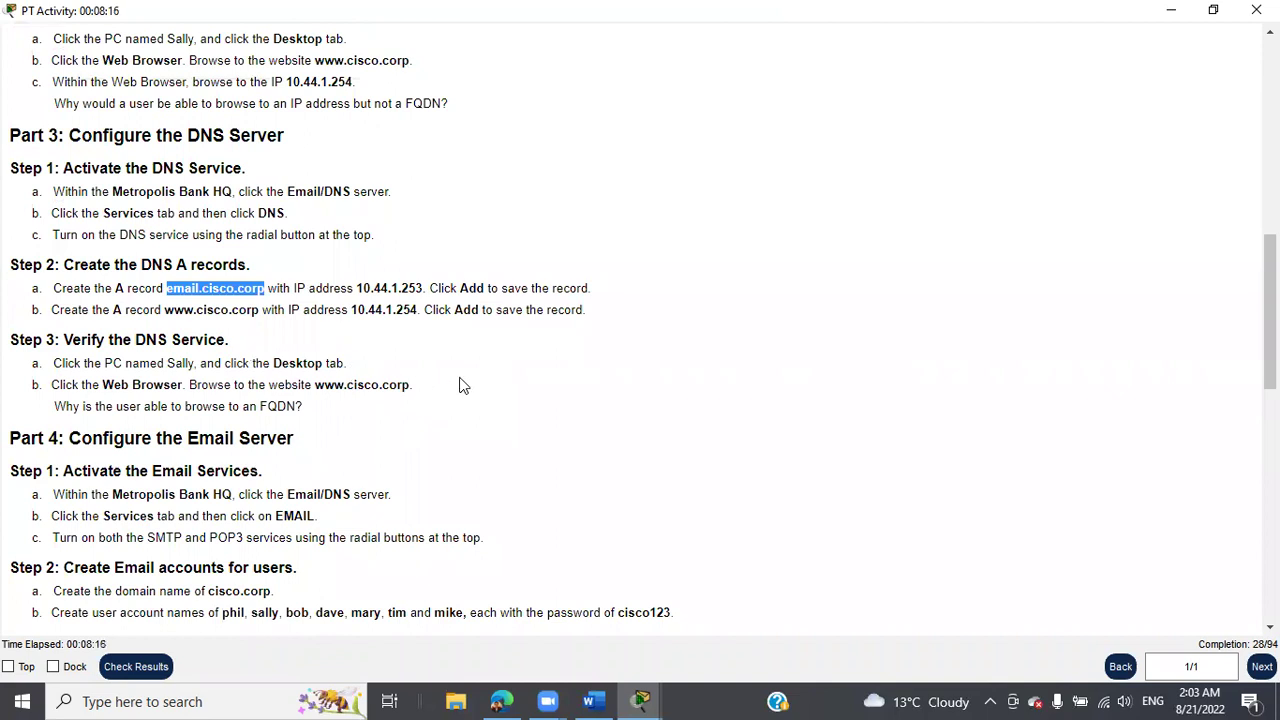
scroll(449, 380, down, 1)
scroll(340, 305, down, 1)
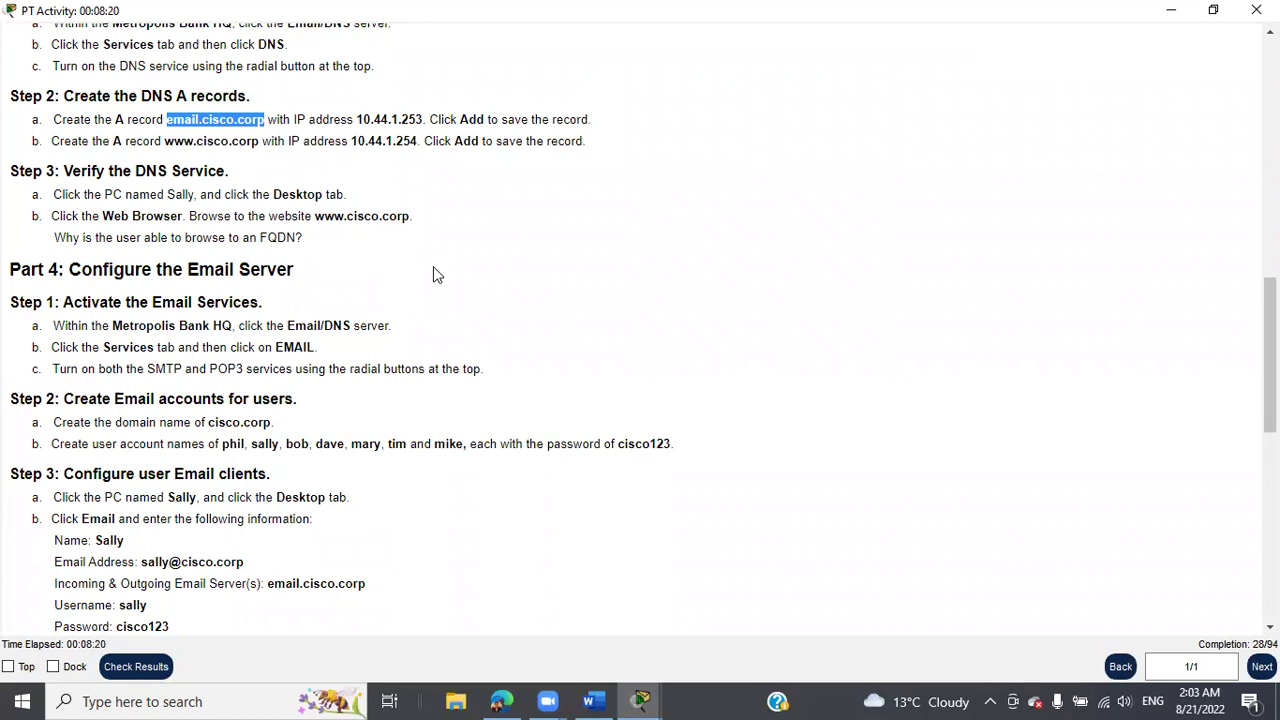
scroll(442, 279, up, 1)
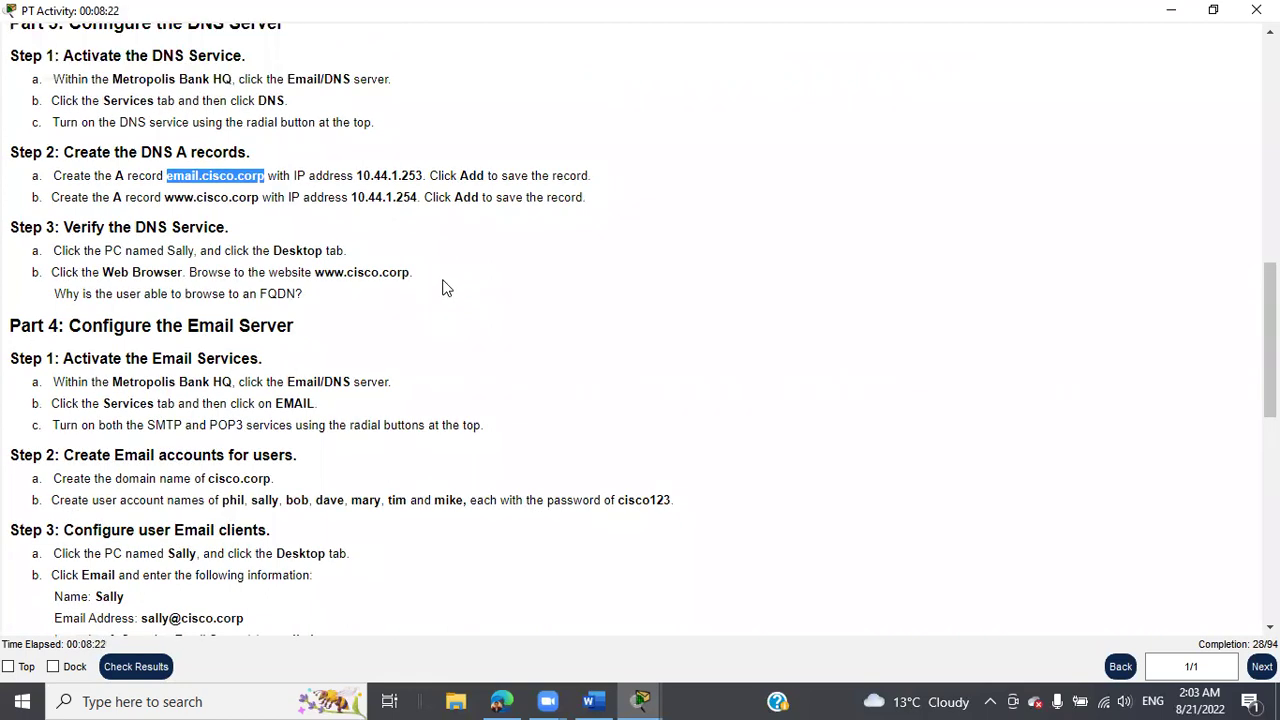
click(1213, 9)
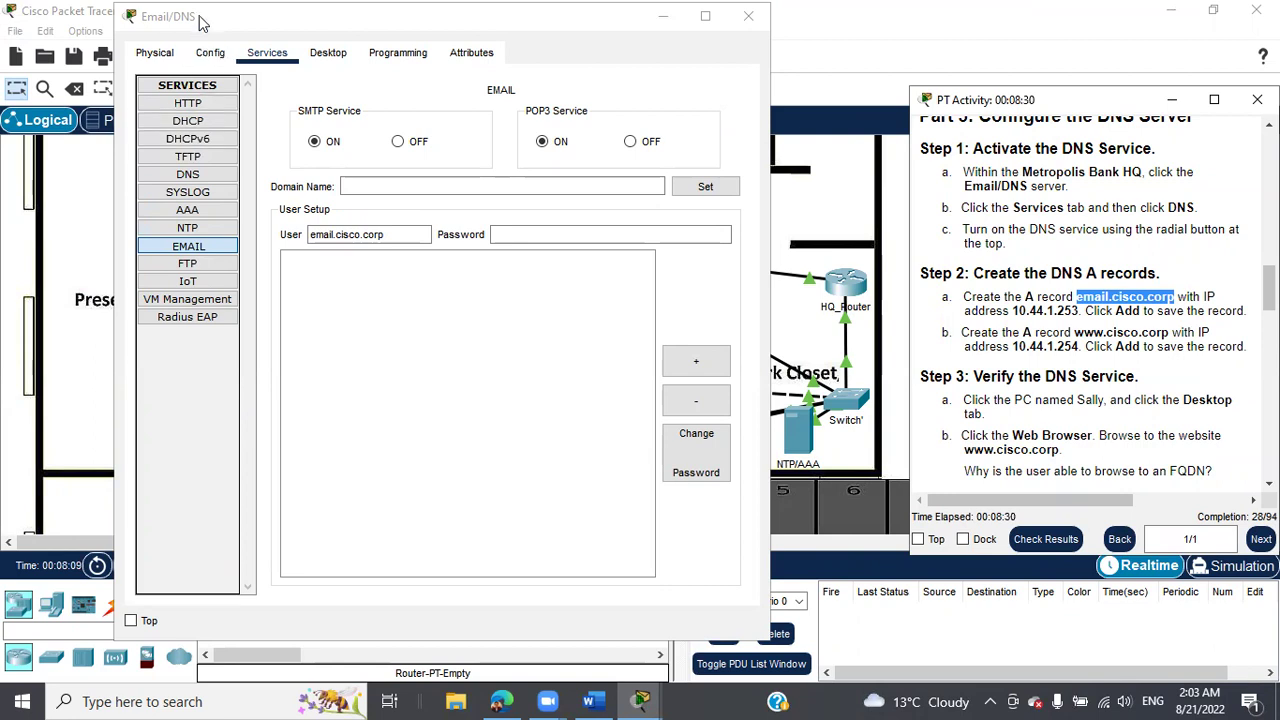
Turn DNS on and add an A record for email.cisco.corp at 10.44.1.253.
click(214, 176)
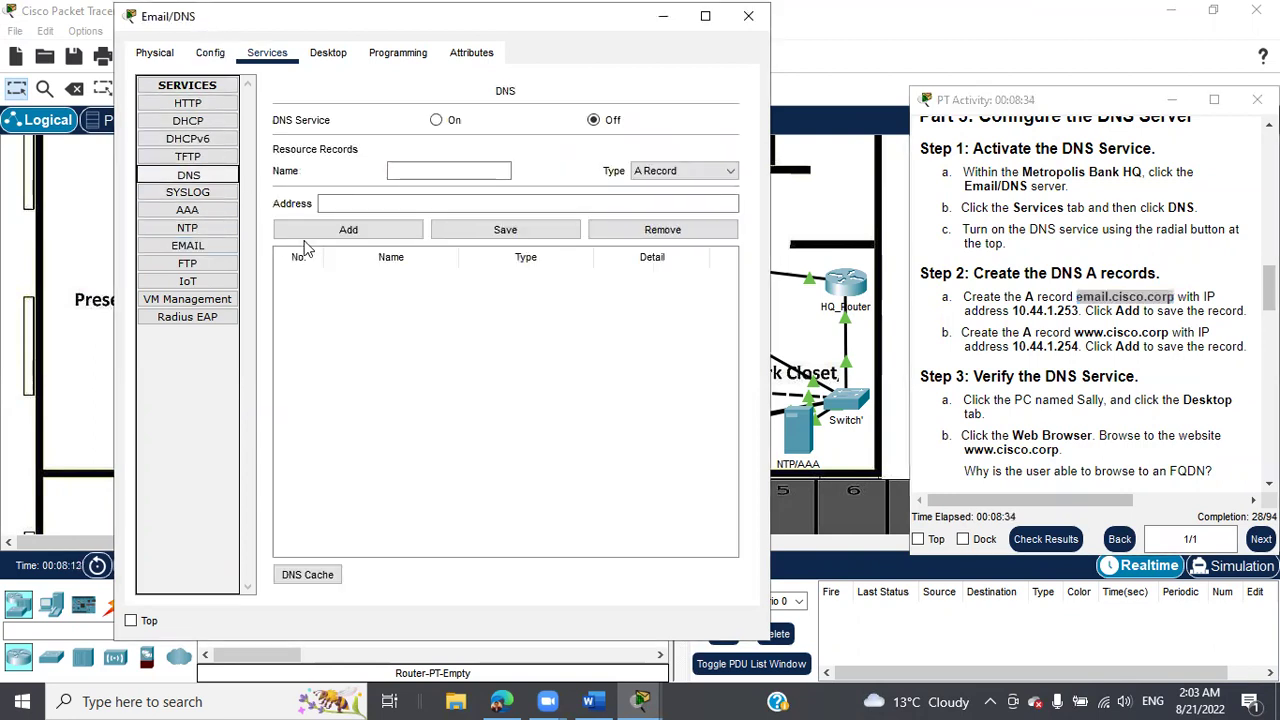
click(436, 120)
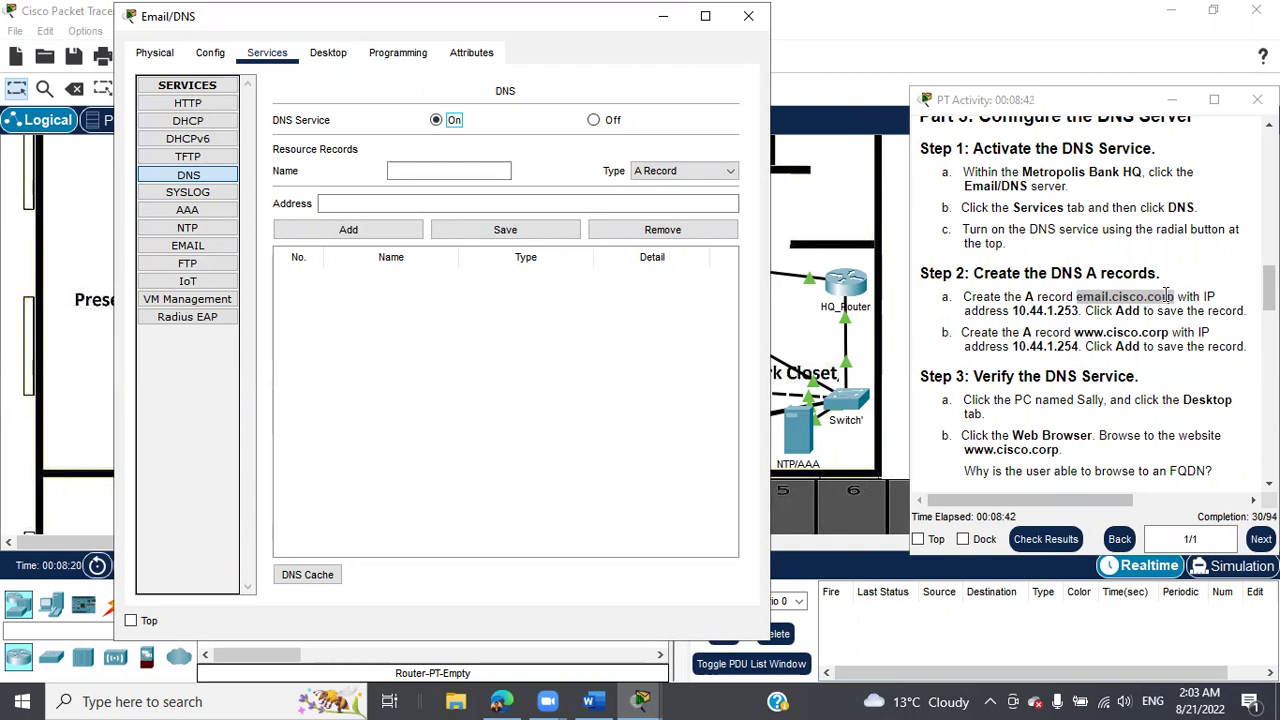
right_click(1166, 296)
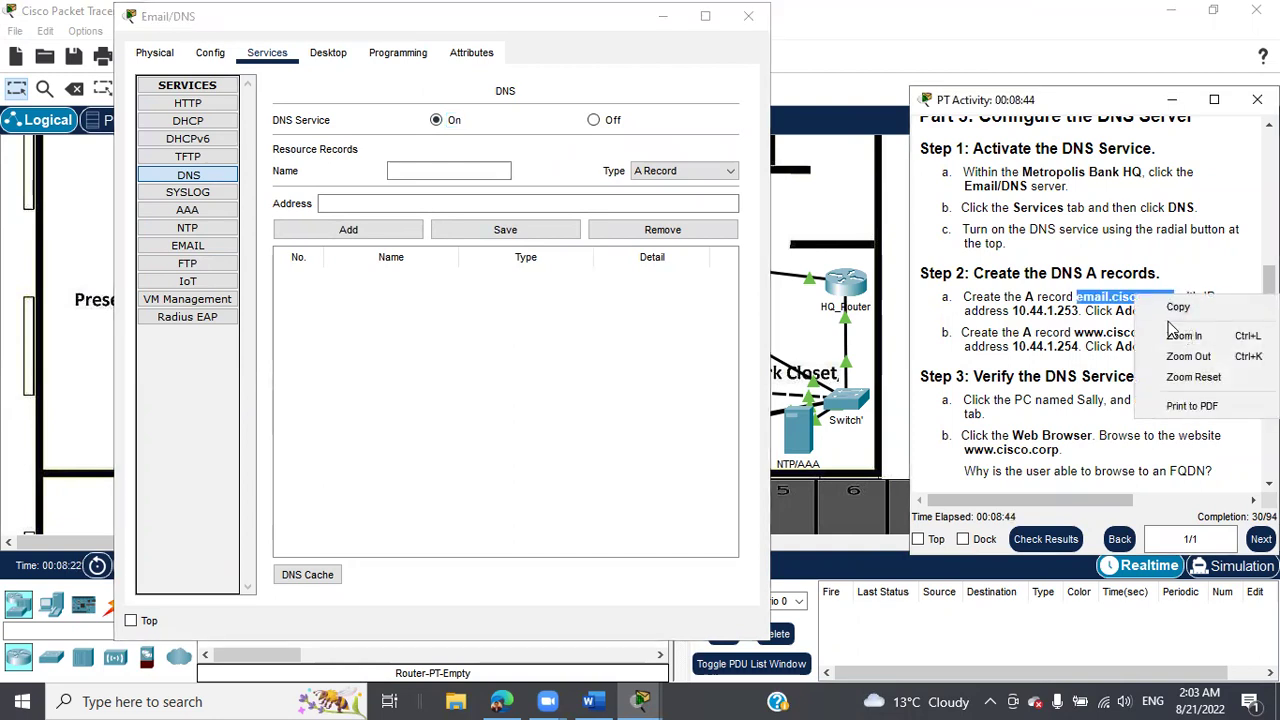
click(1172, 305)
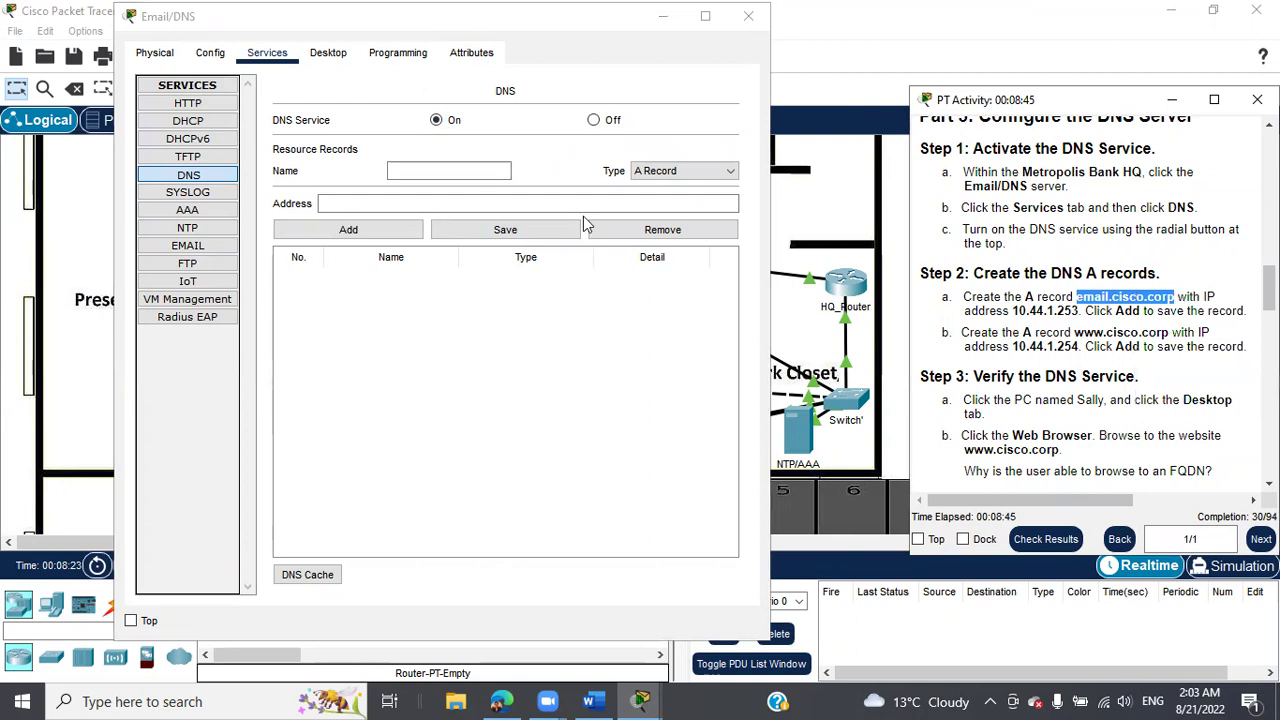
click(453, 170)
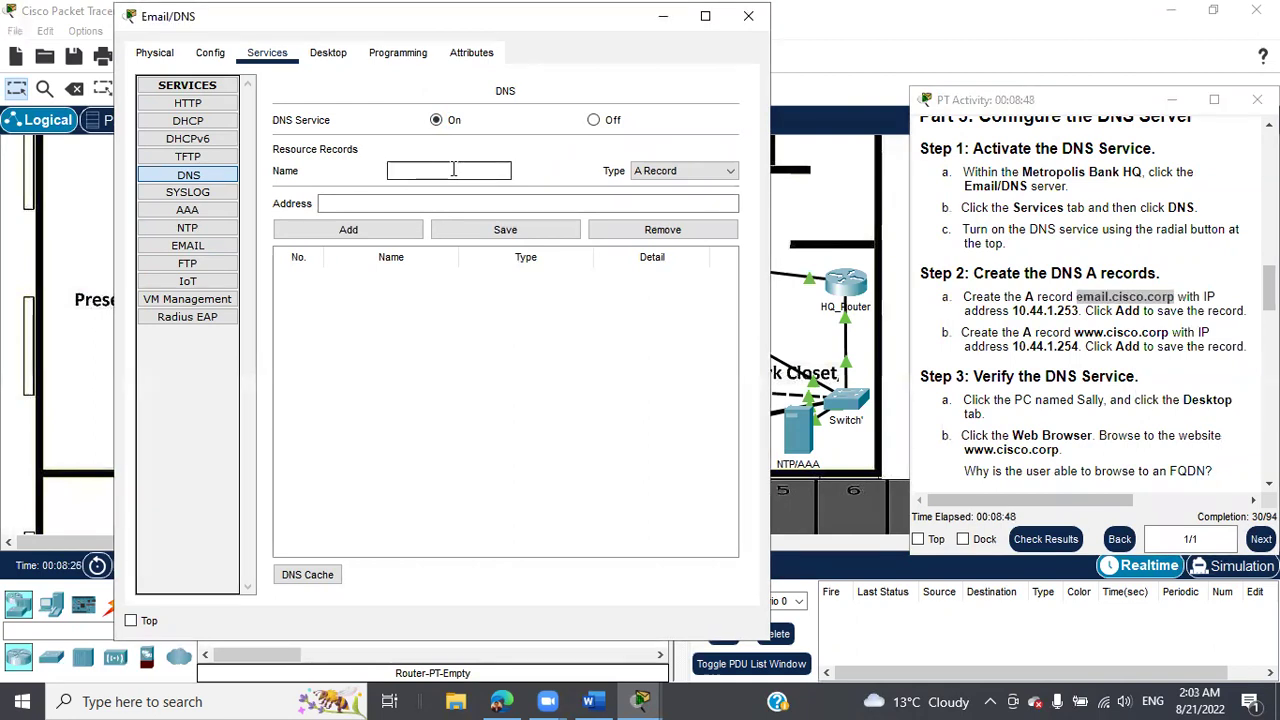
right_click(452, 169)
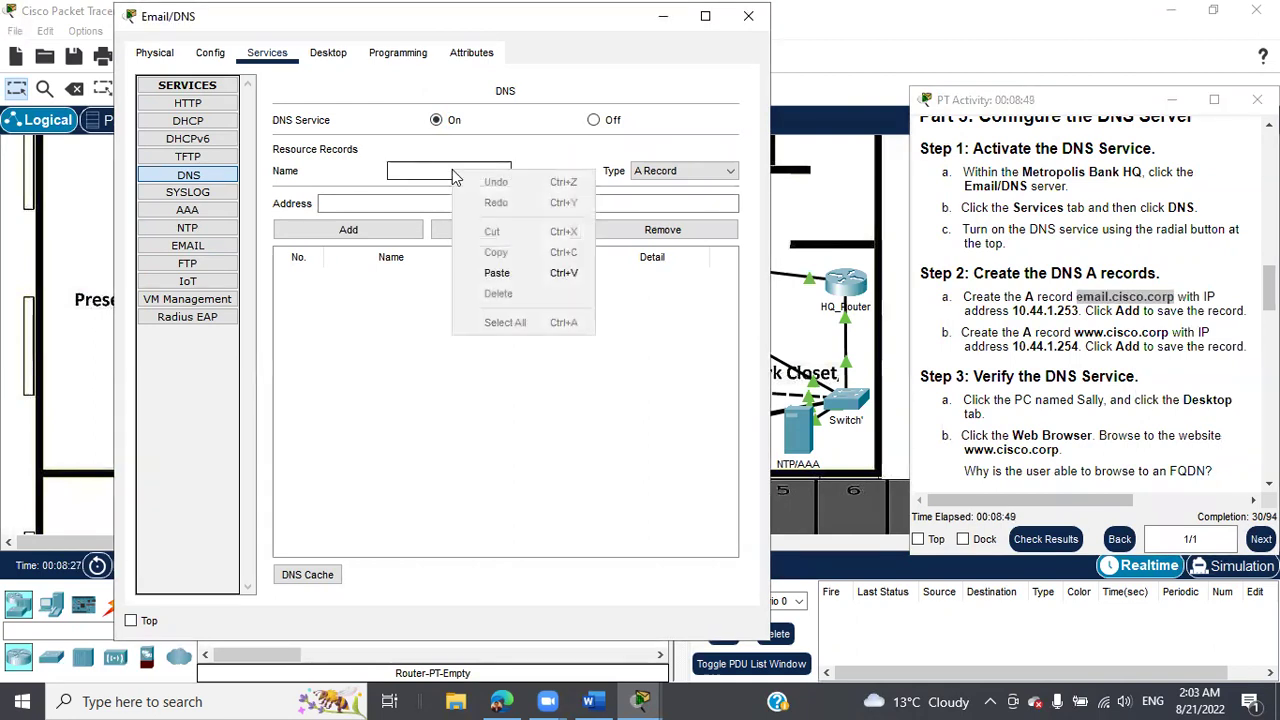
click(500, 274)
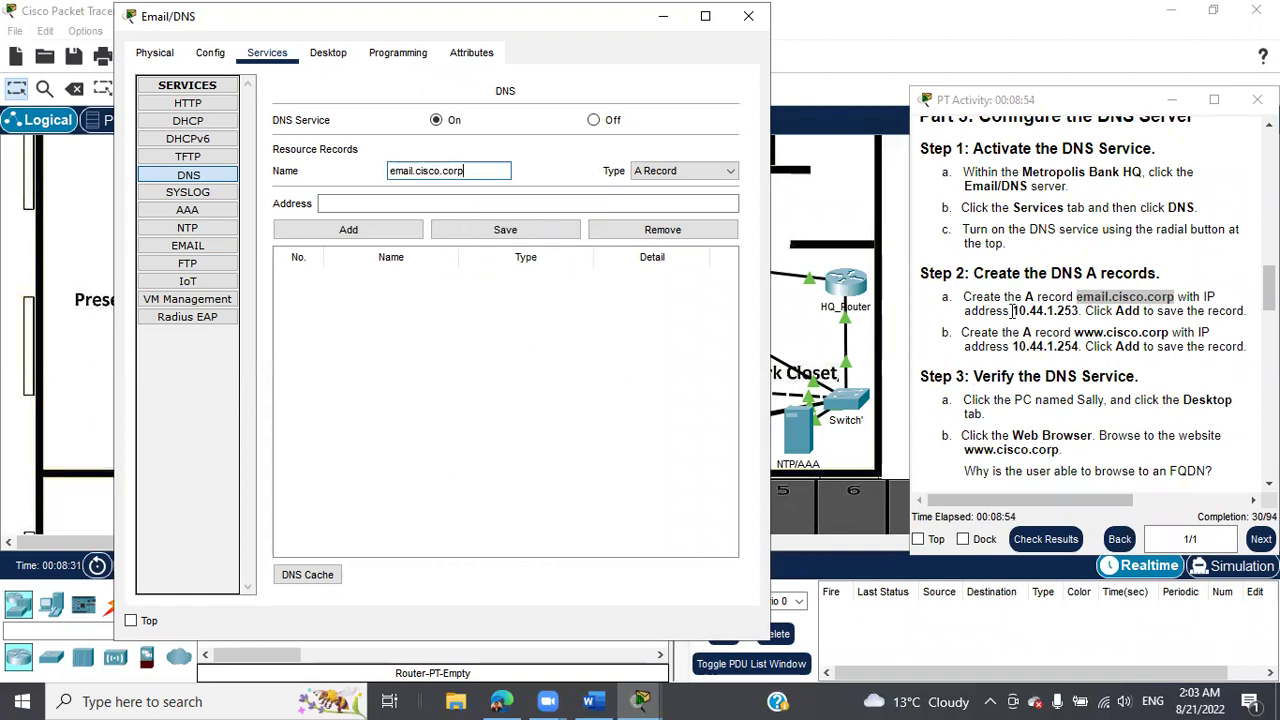
drag(1015, 311, 1073, 313)
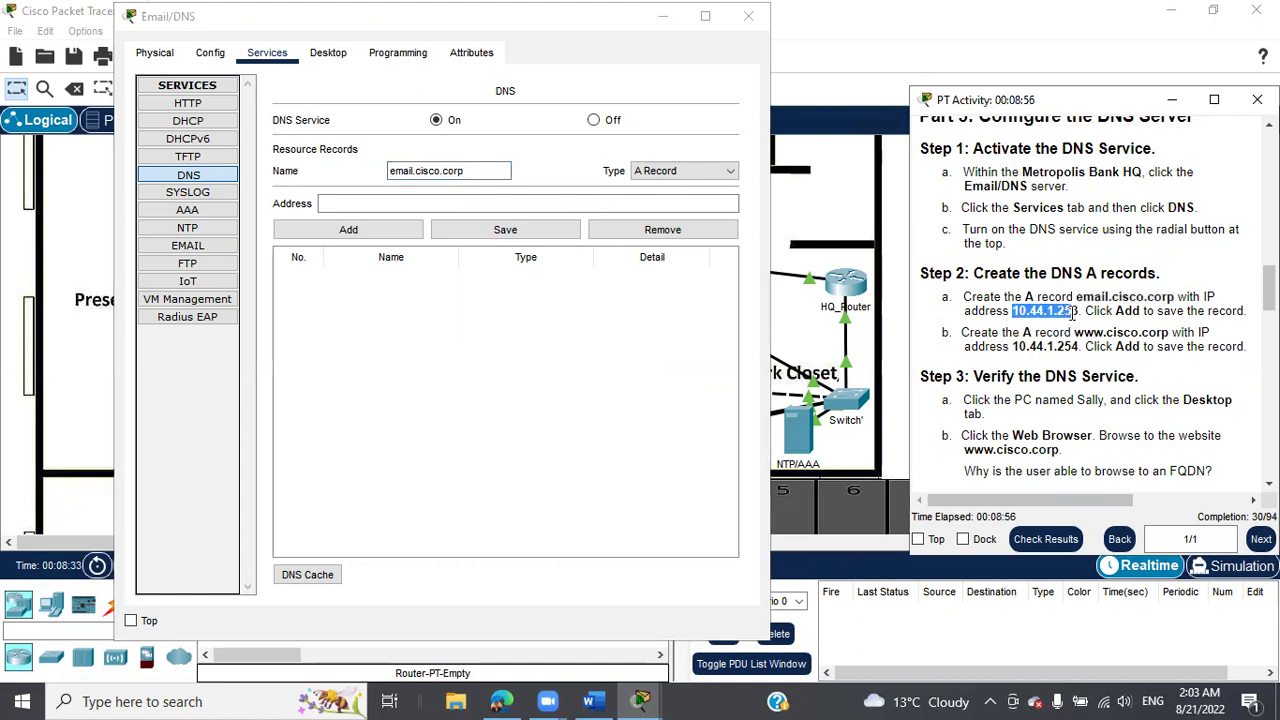
right_click(1050, 312)
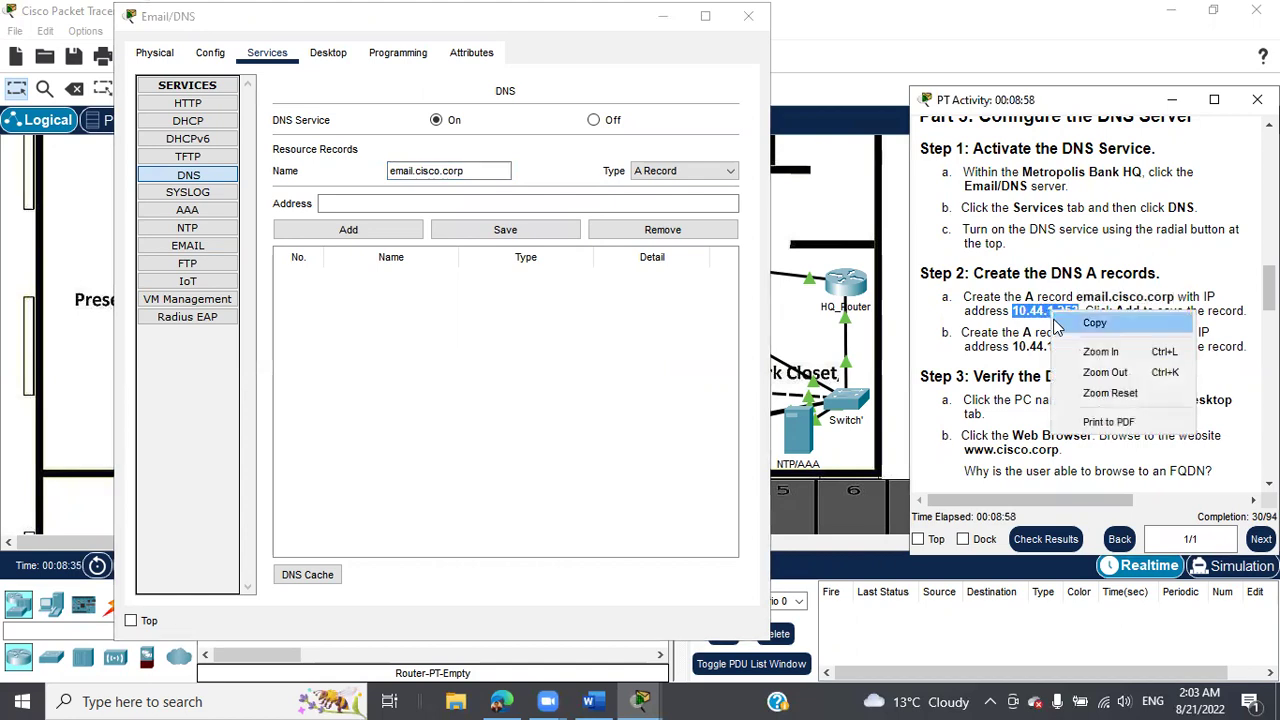
click(1062, 324)
click(399, 203)
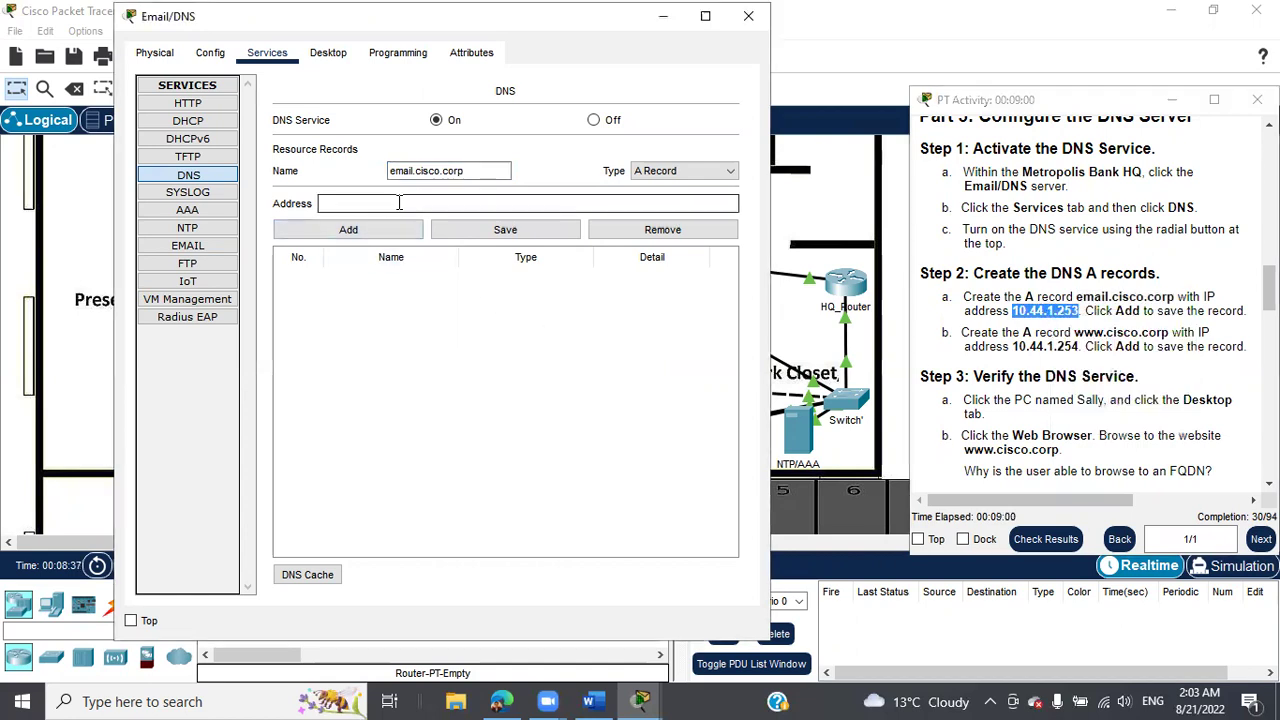
right_click(399, 203)
click(448, 304)
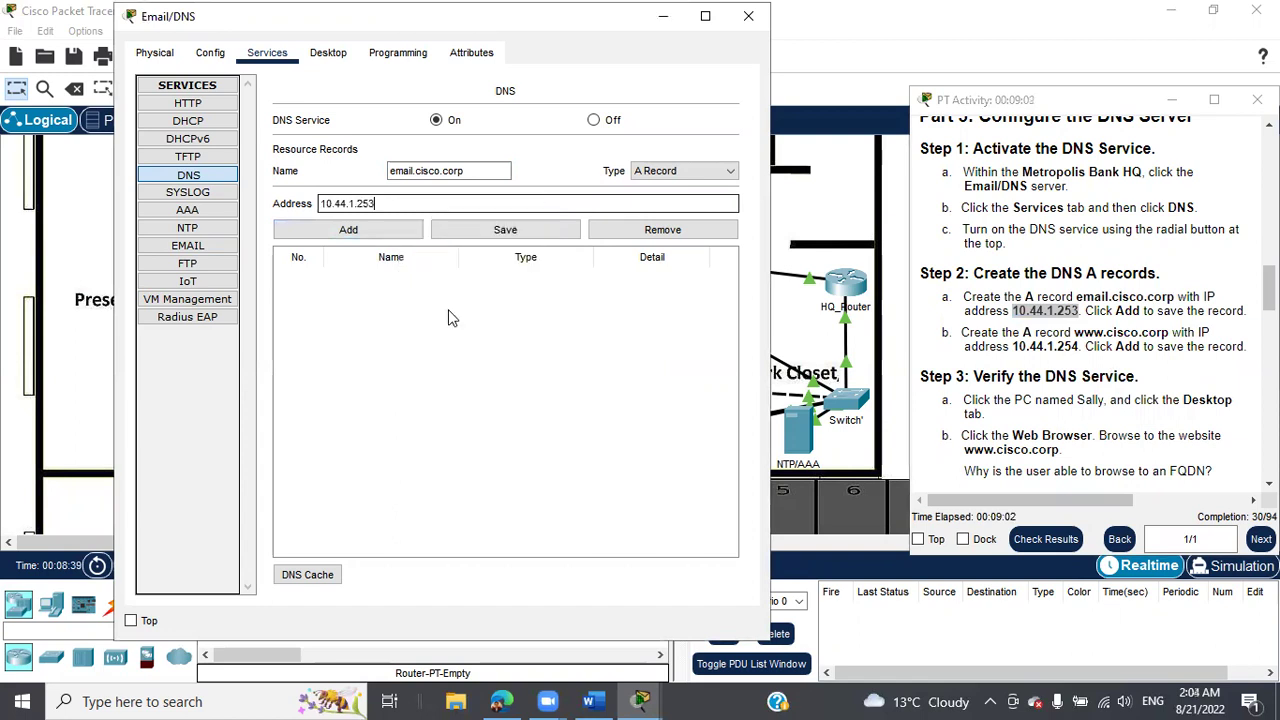
click(345, 231)
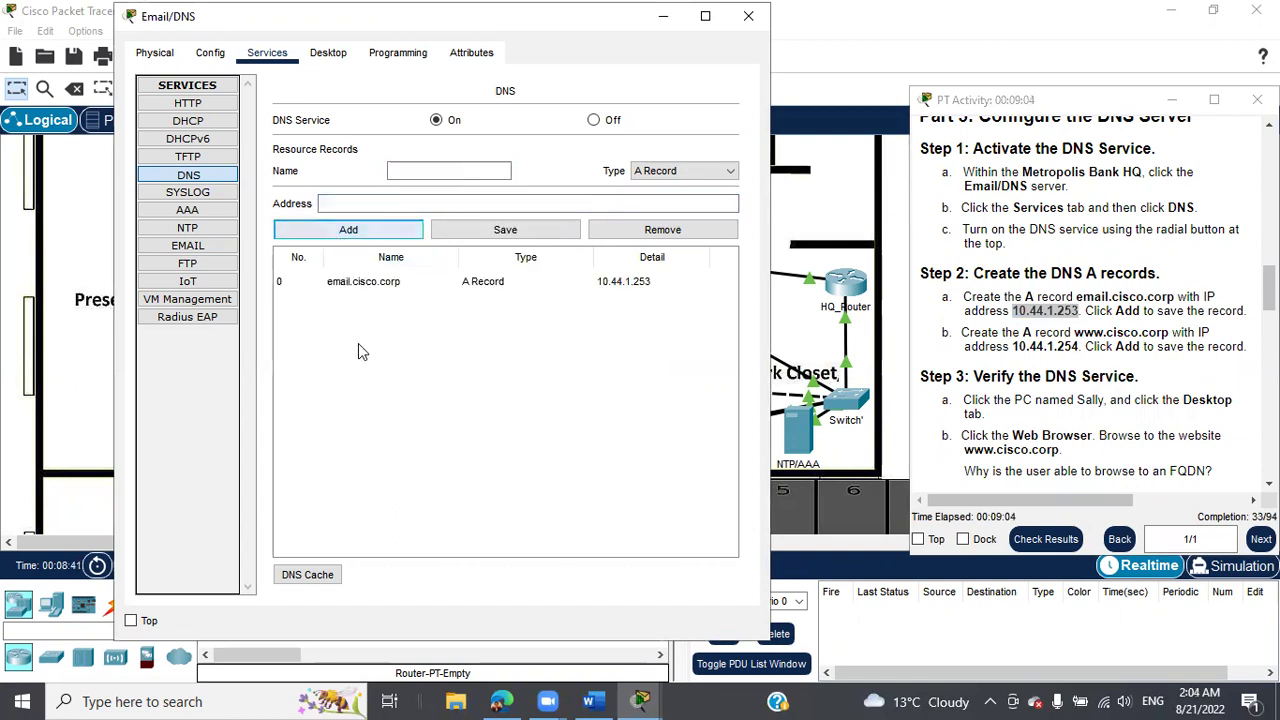
drag(1075, 332, 1168, 337)
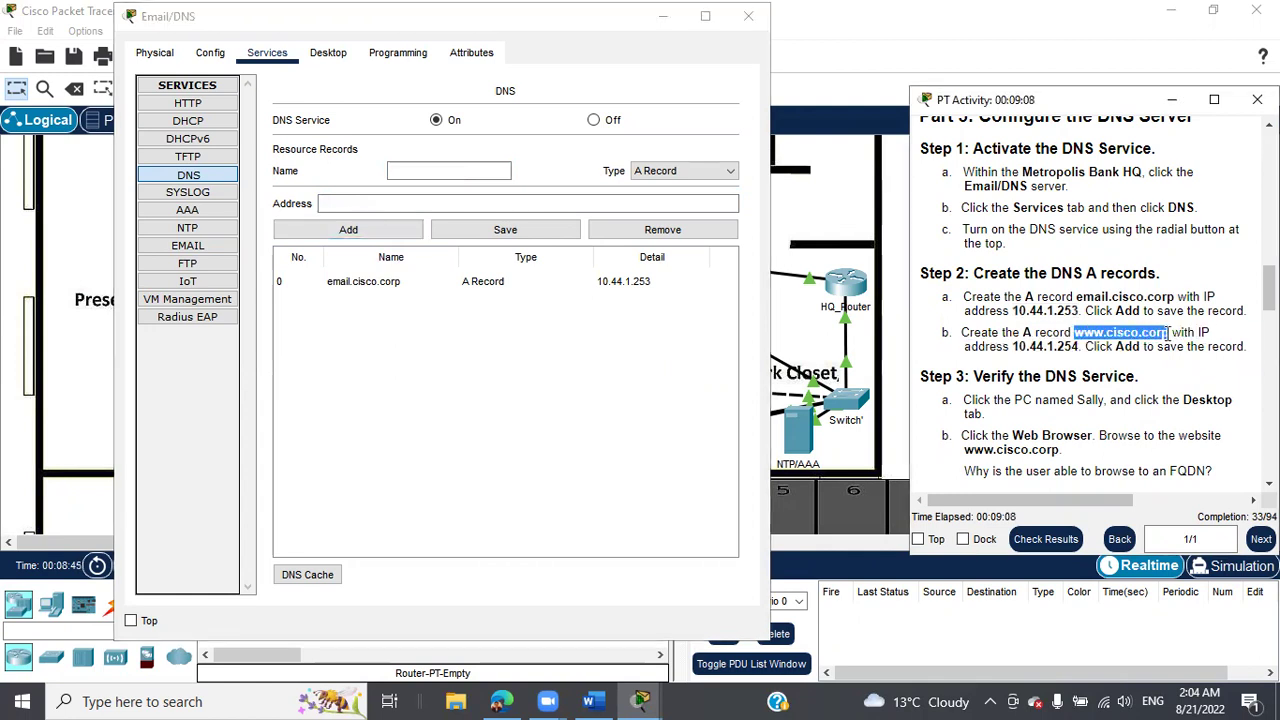
right_click(1162, 333)
click(1155, 344)
click(449, 171)
right_click(449, 171)
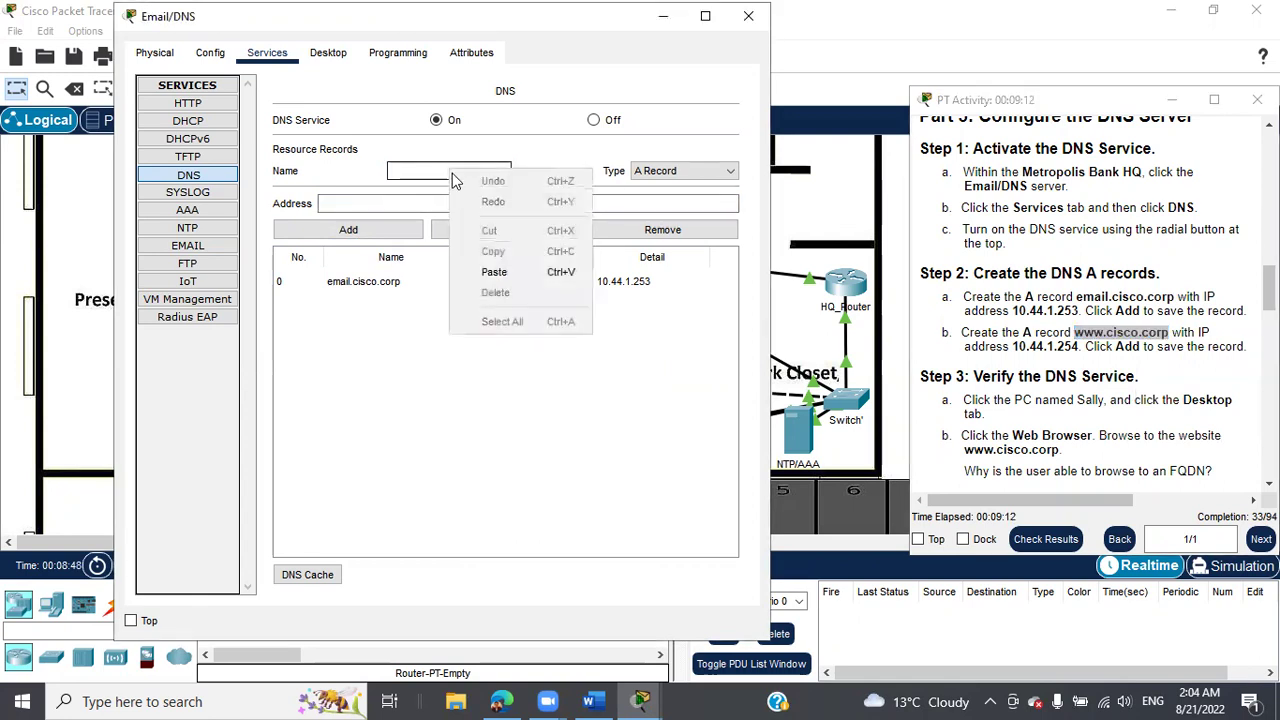
click(494, 271)
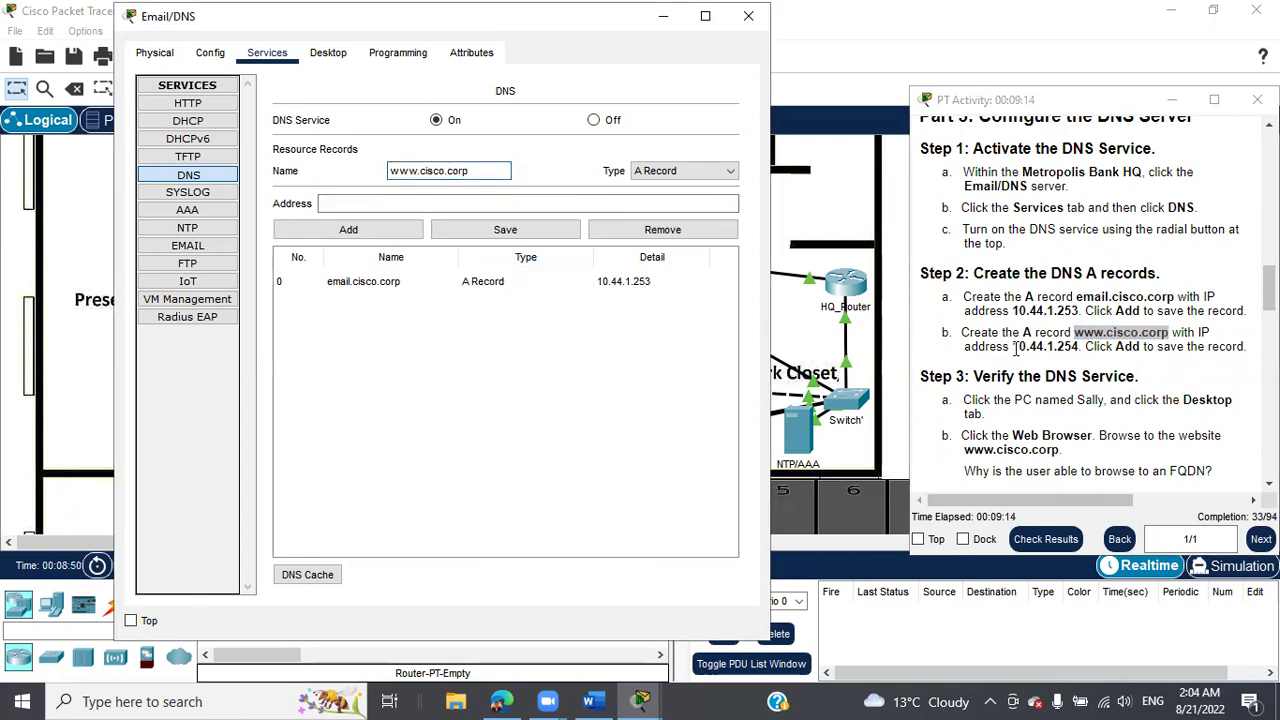
drag(1014, 346, 1075, 346)
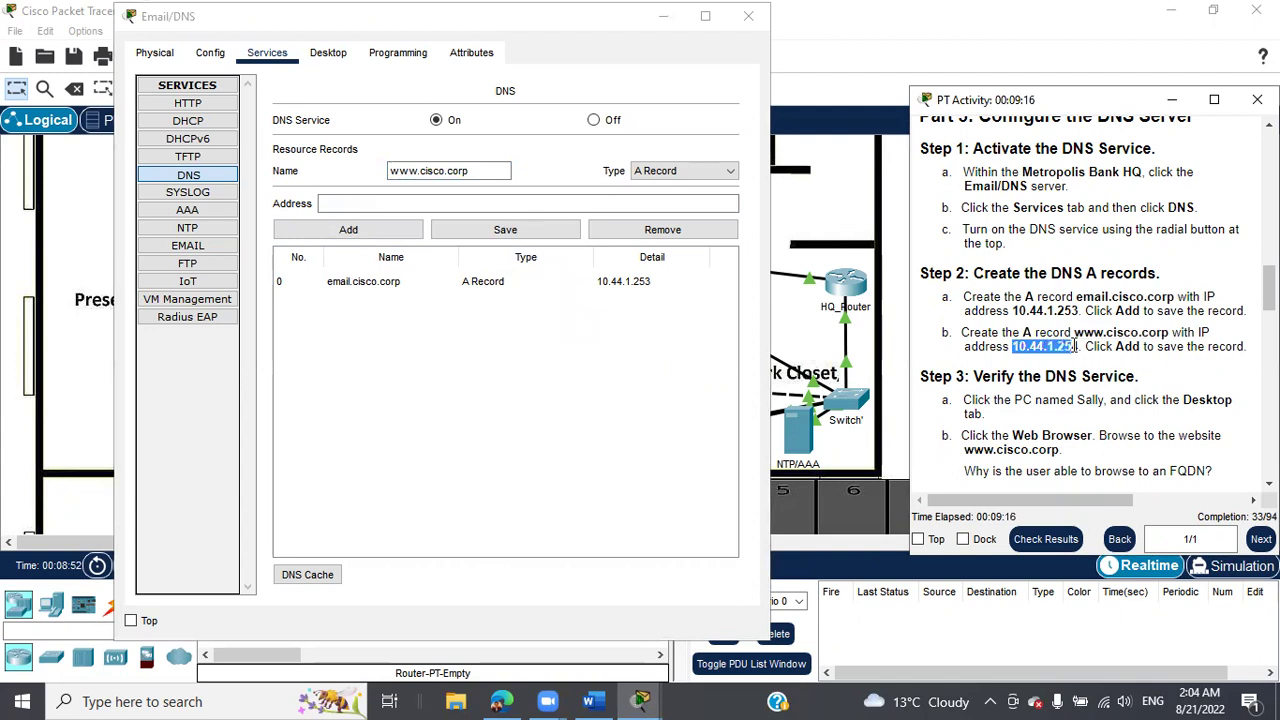
right_click(1058, 346)
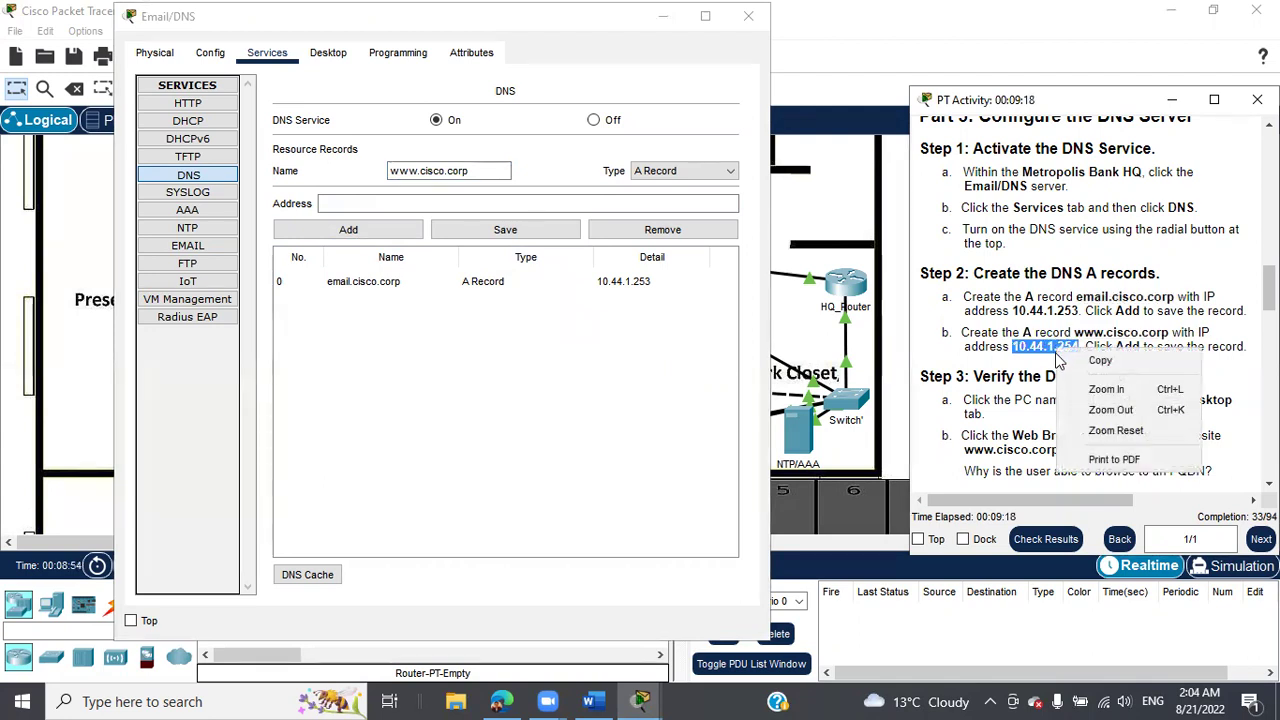
click(1072, 360)
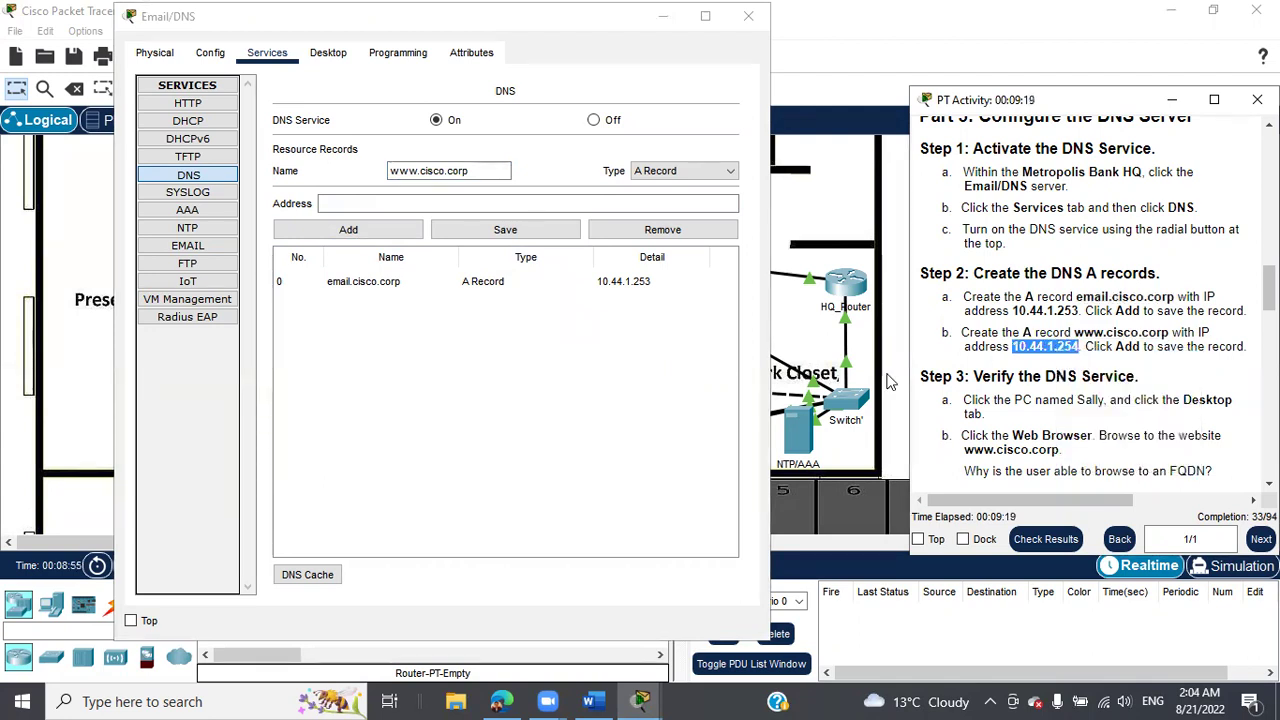
click(403, 204)
right_click(400, 206)
click(442, 307)
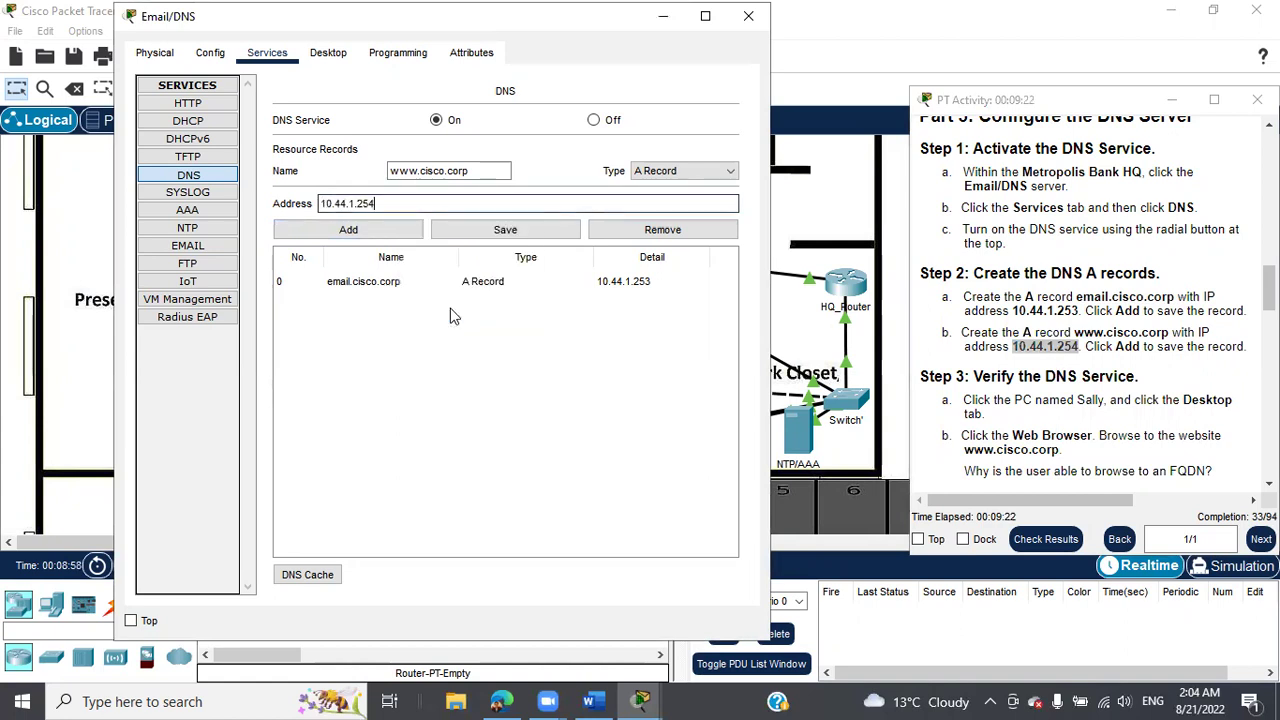
click(366, 229)
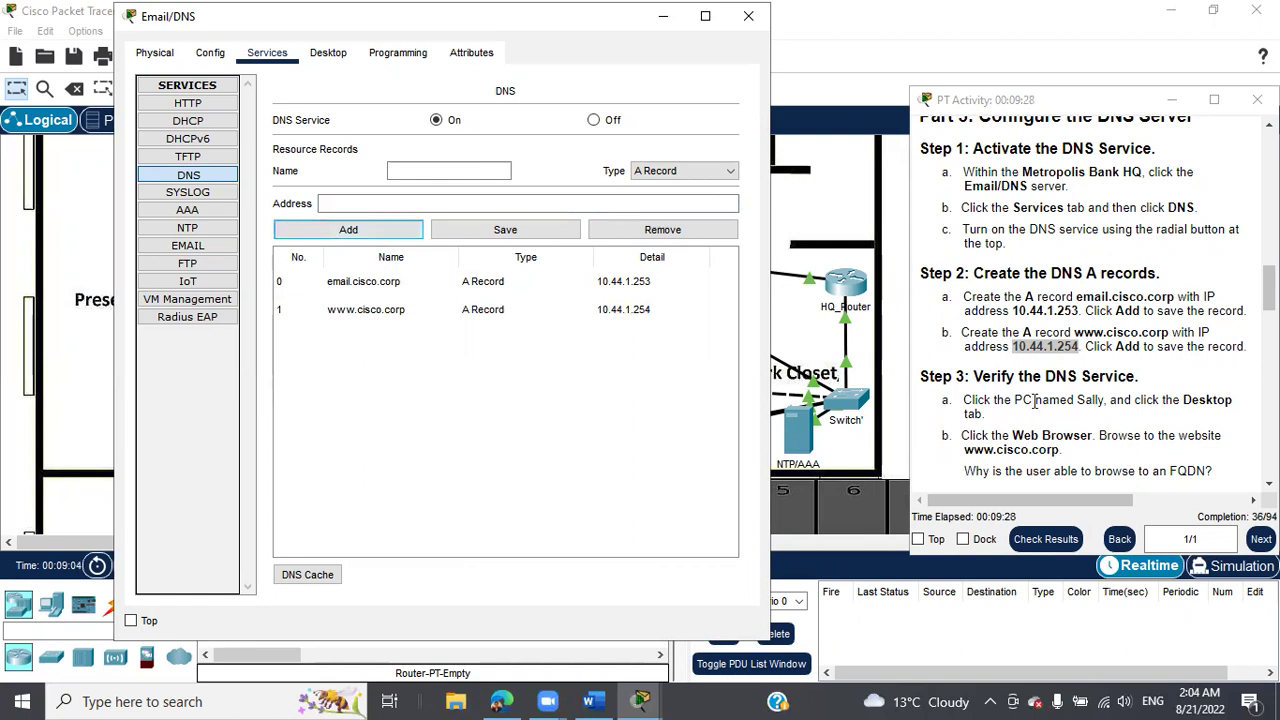
scroll(1034, 402, down, 1)
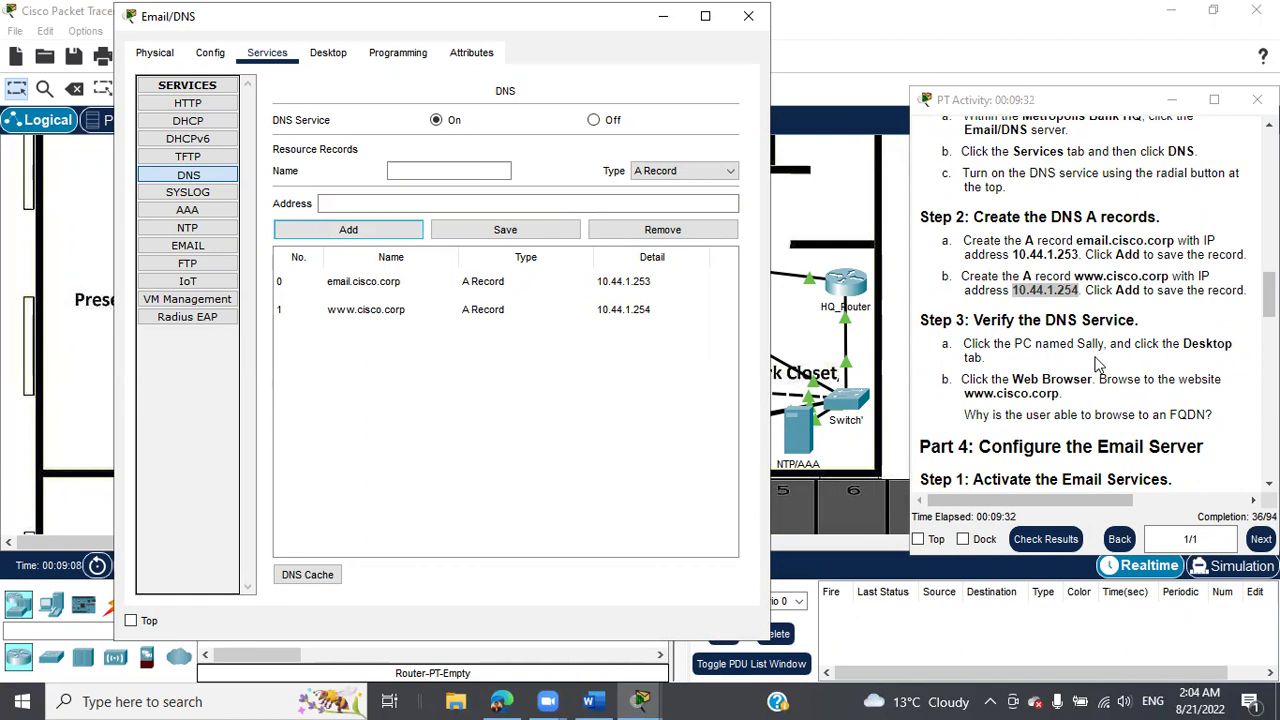
drag(966, 395, 1058, 393)
right_click(1033, 385)
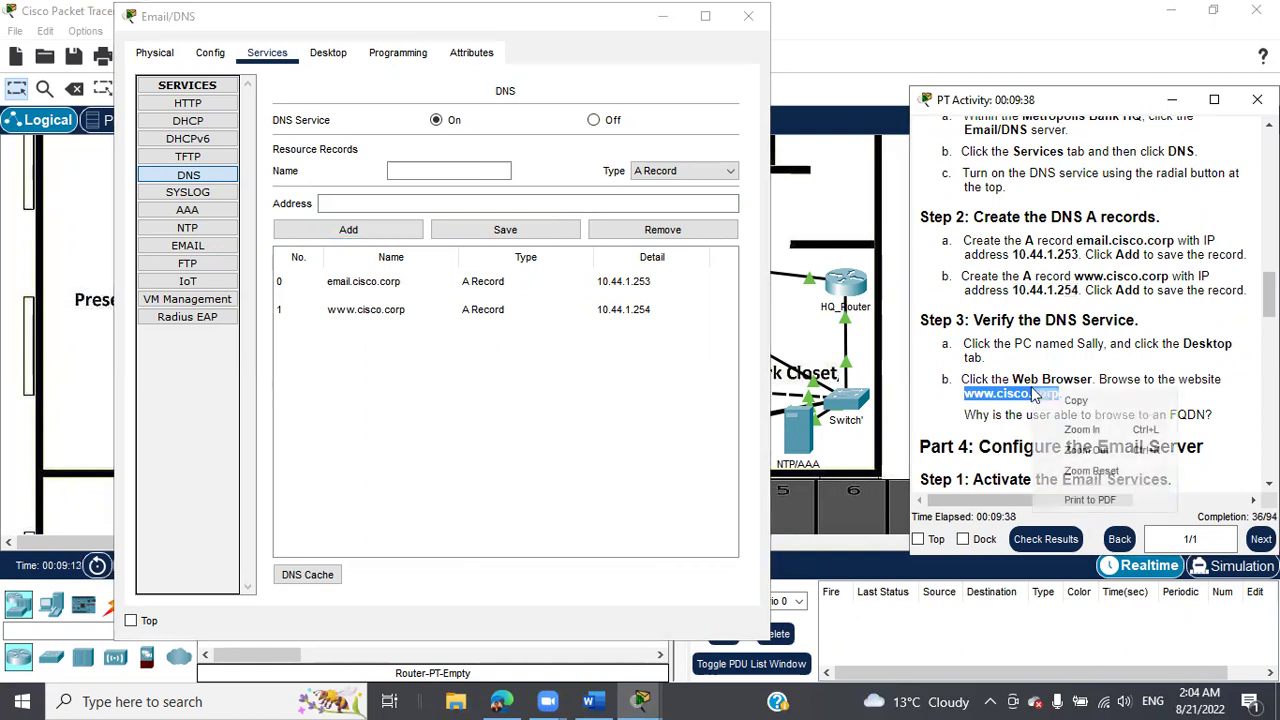
click(1062, 403)
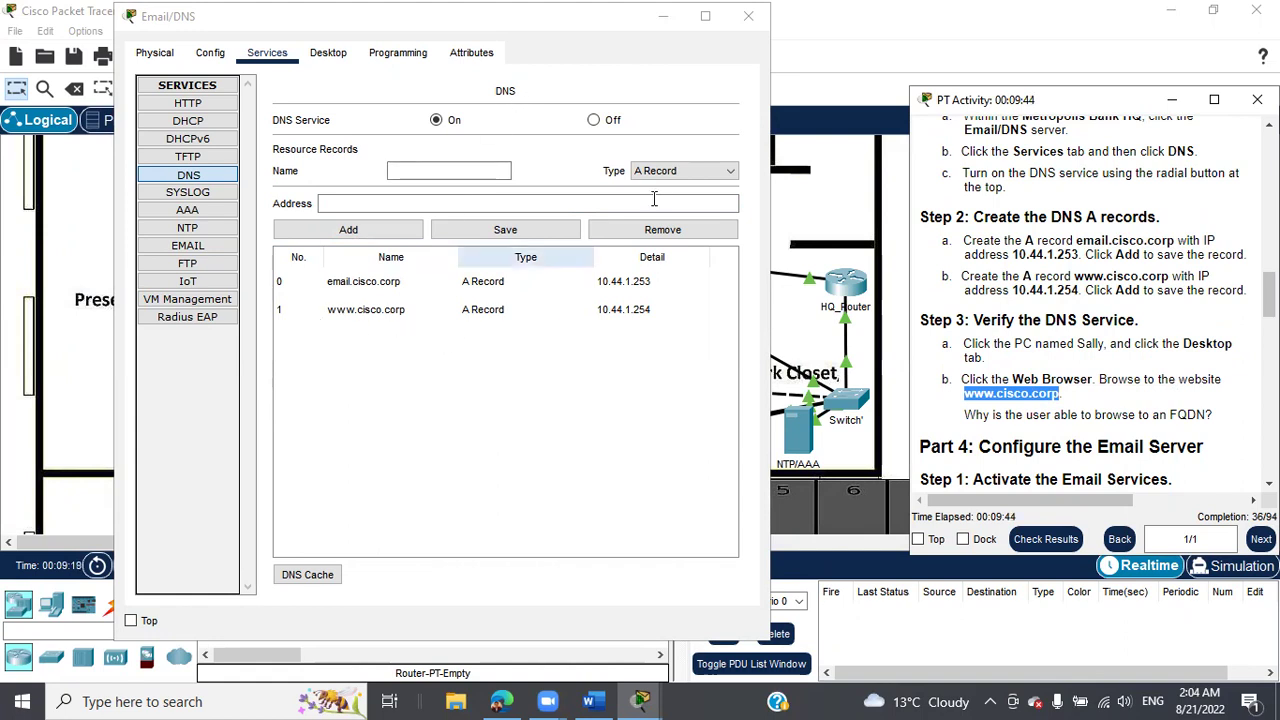
click(664, 18)
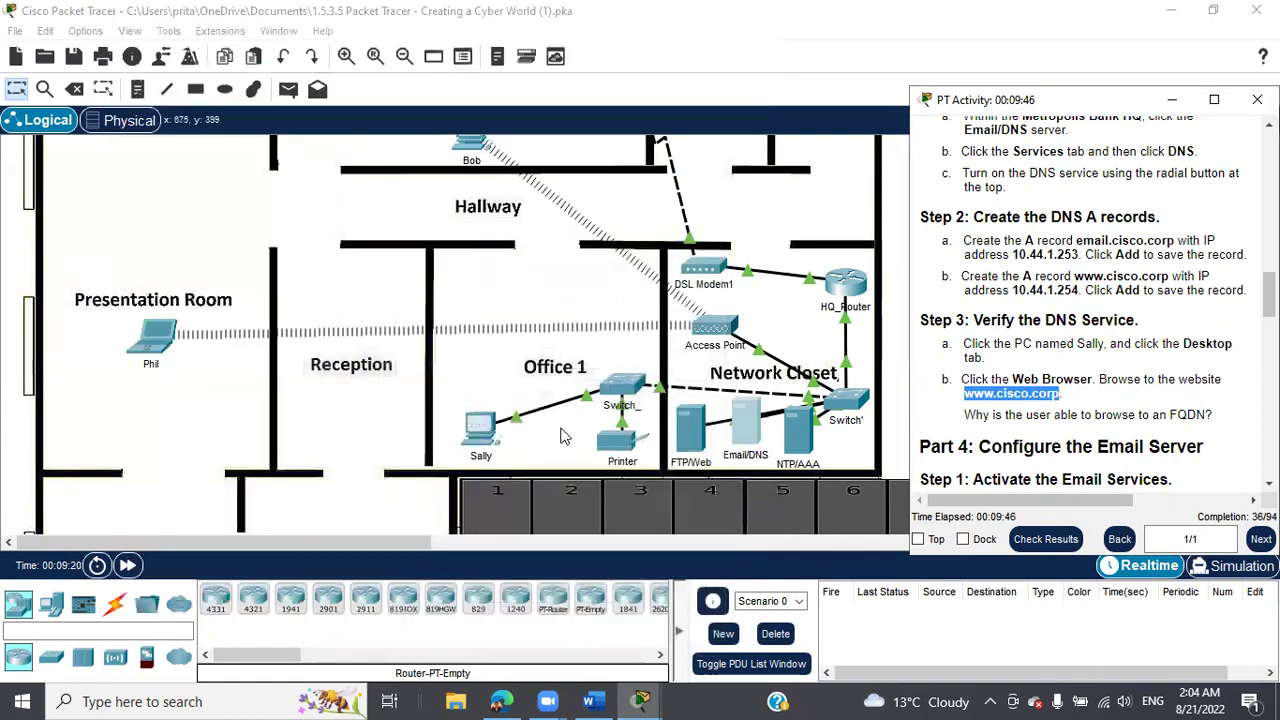
click(478, 430)
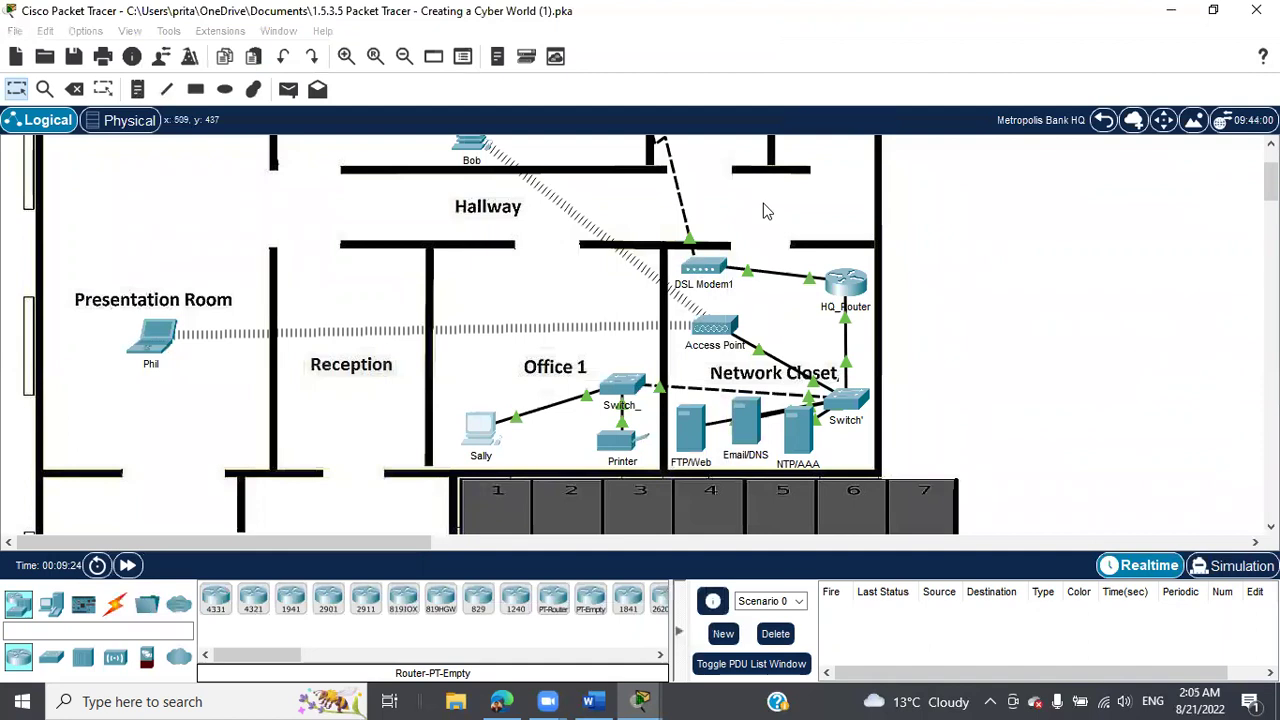
mouse_move(641, 701)
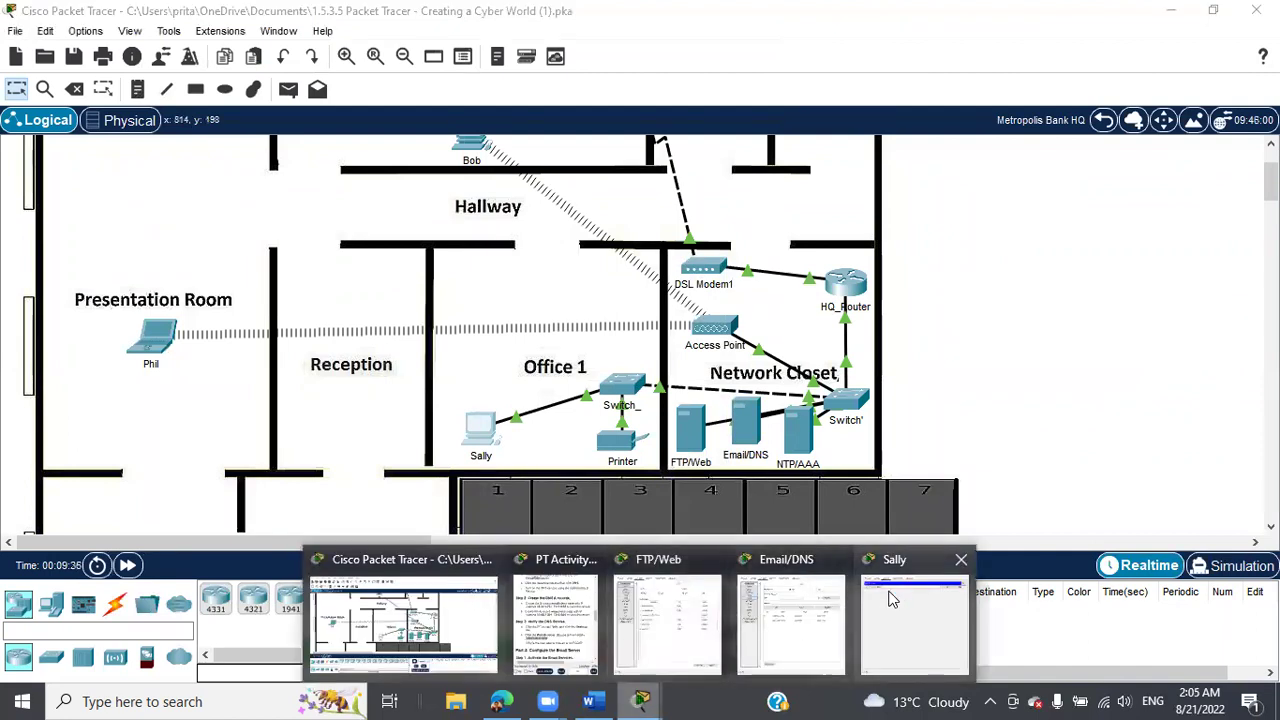
click(893, 598)
right_click(473, 118)
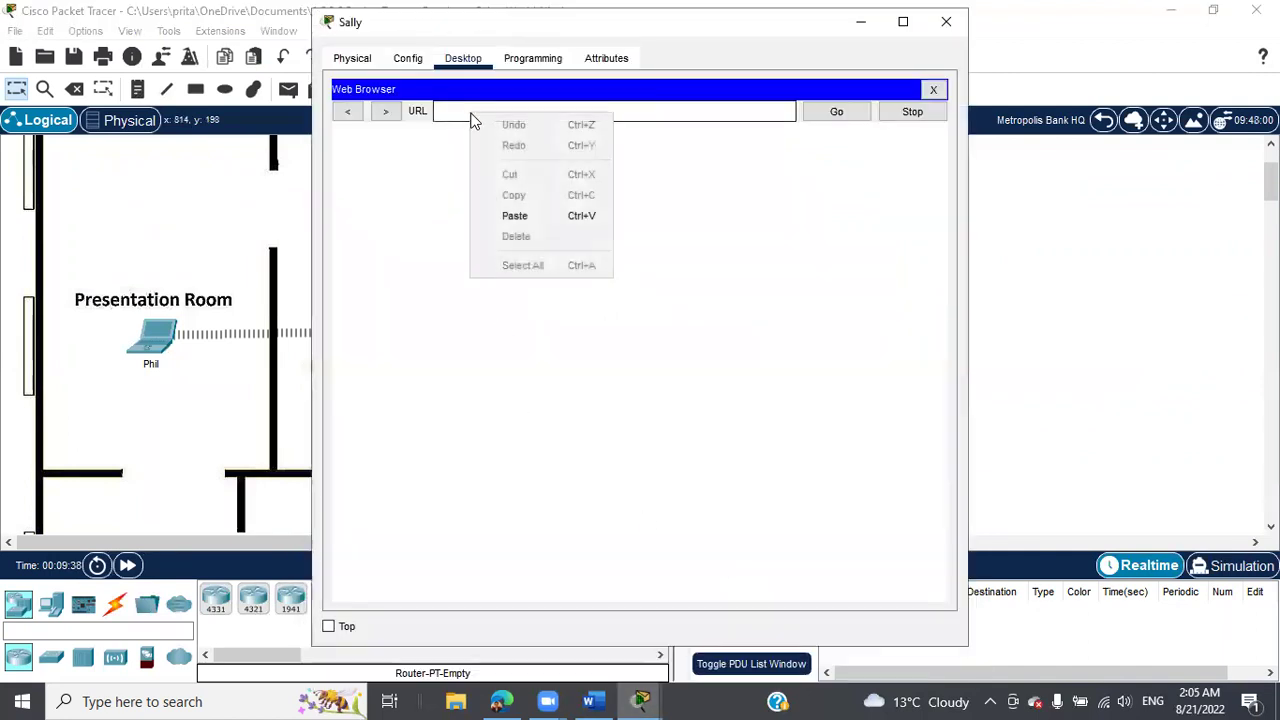
click(512, 218)
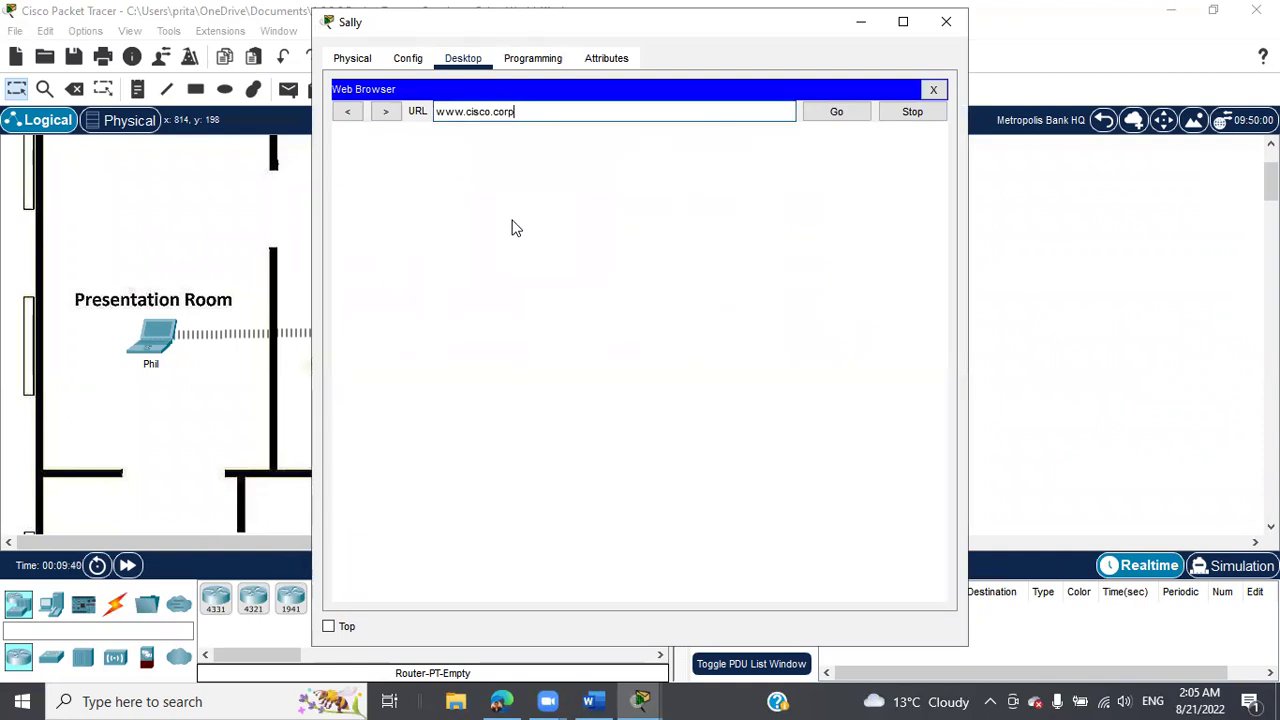
key(Return)
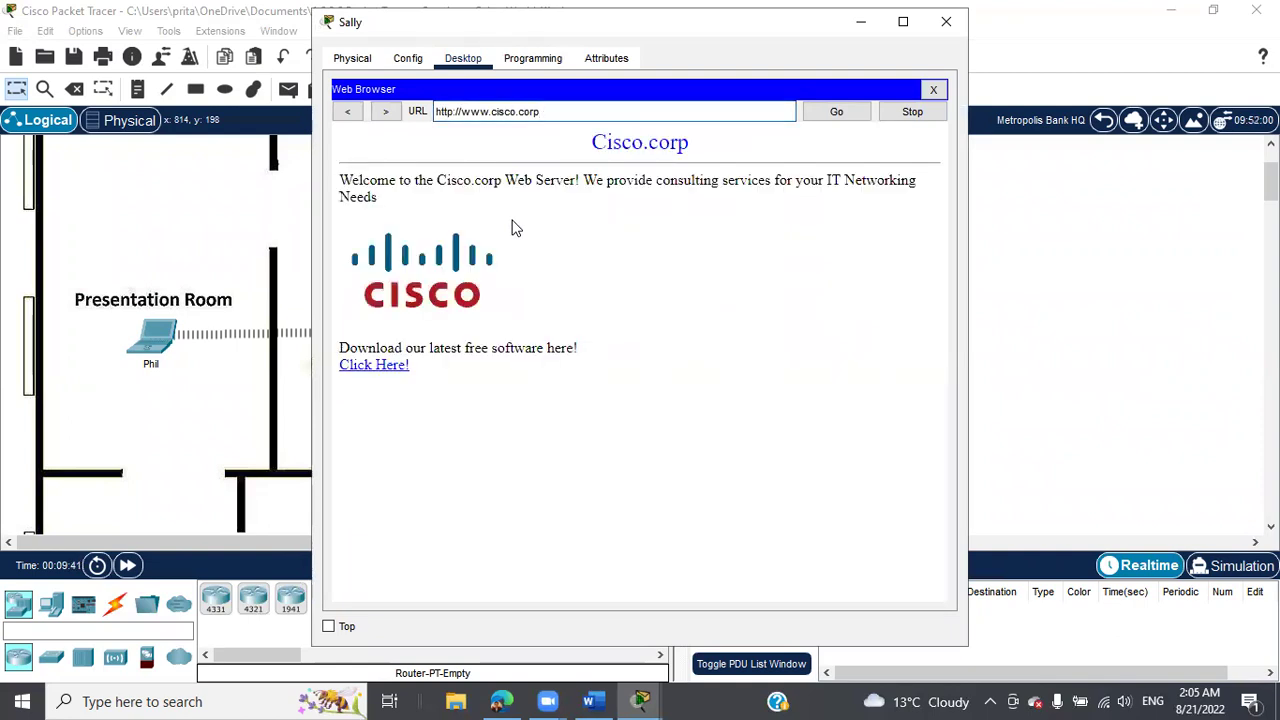
click(373, 367)
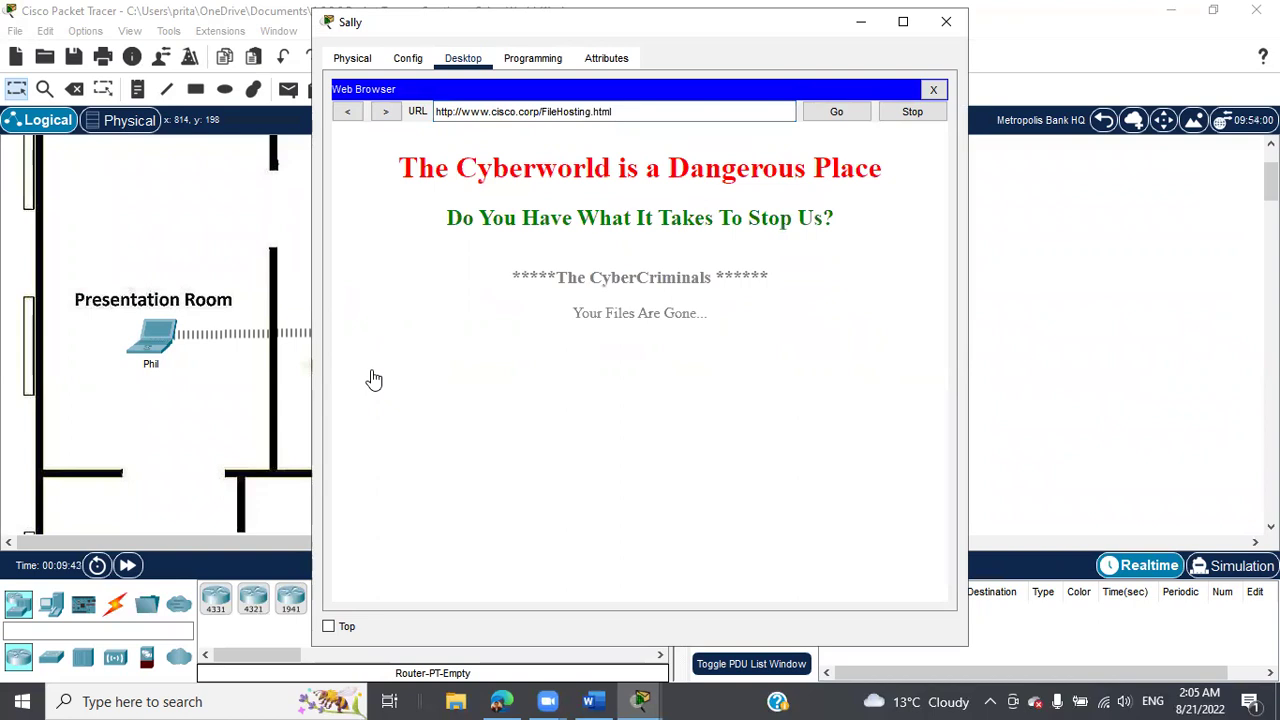
click(946, 21)
mouse_move(643, 699)
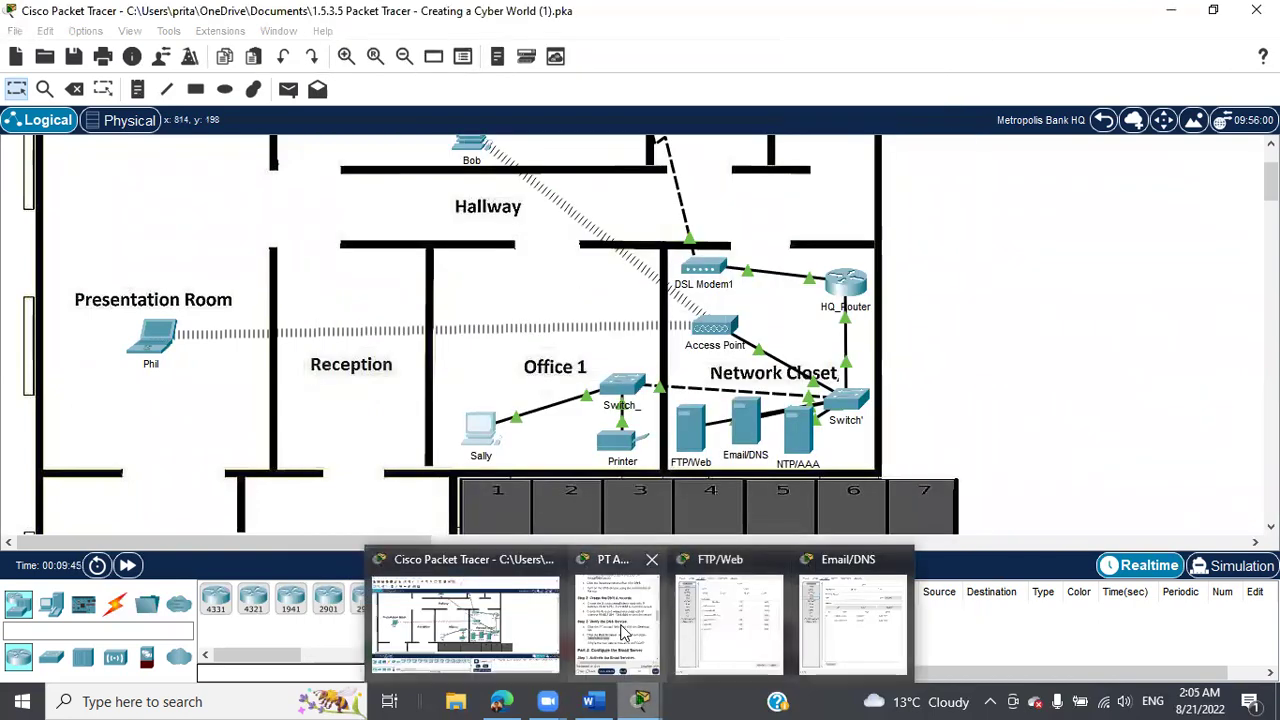
click(625, 630)
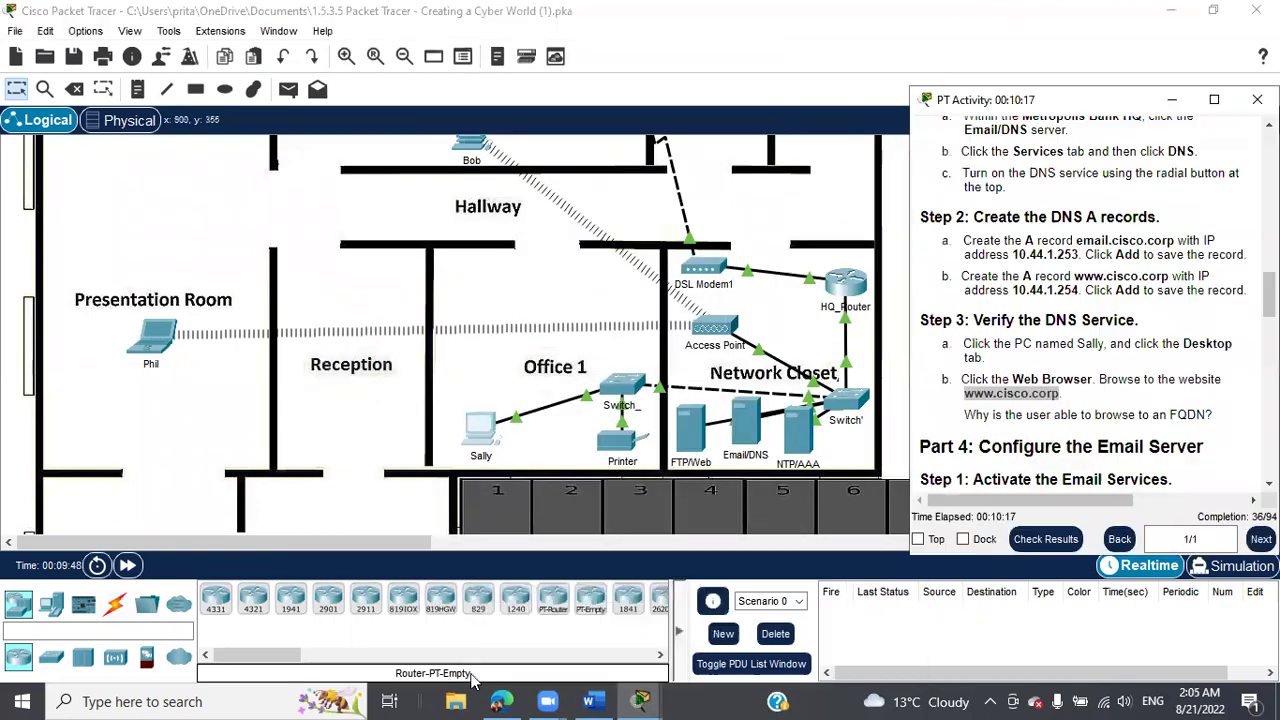
Resize the activity instructions and scroll to Part 4: Configure the Email Server.
click(1214, 99)
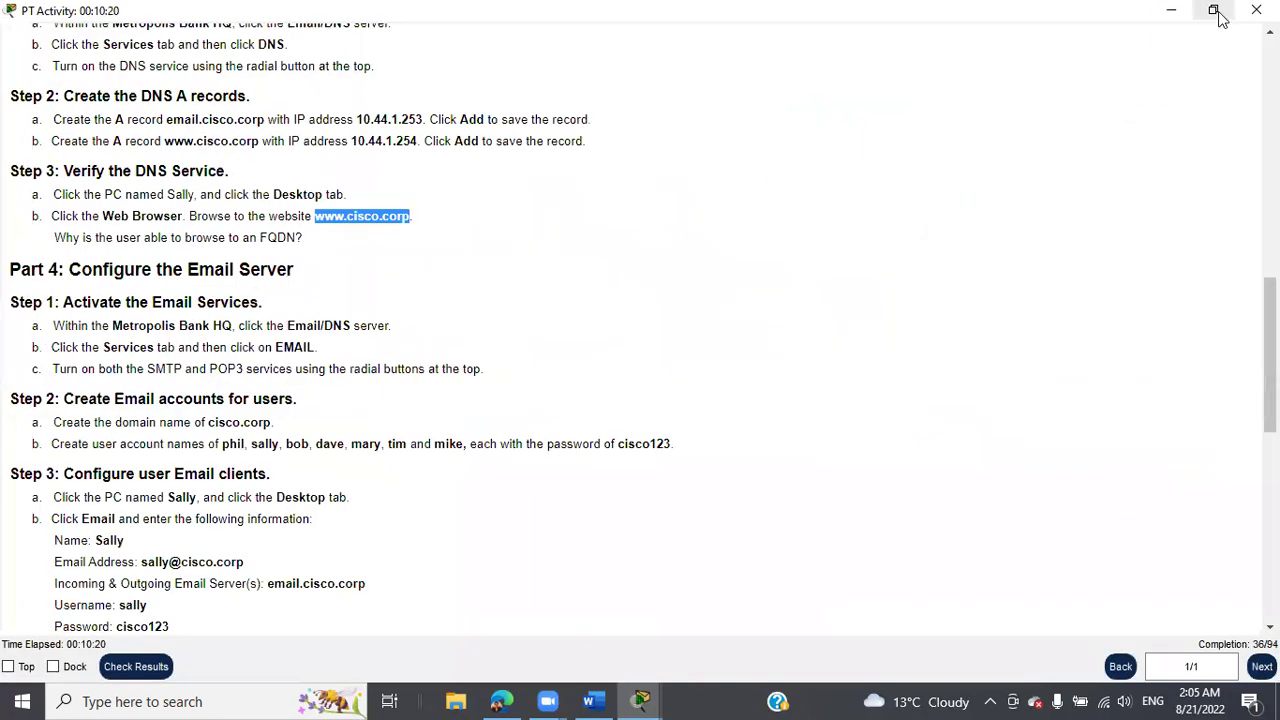
click(1210, 13)
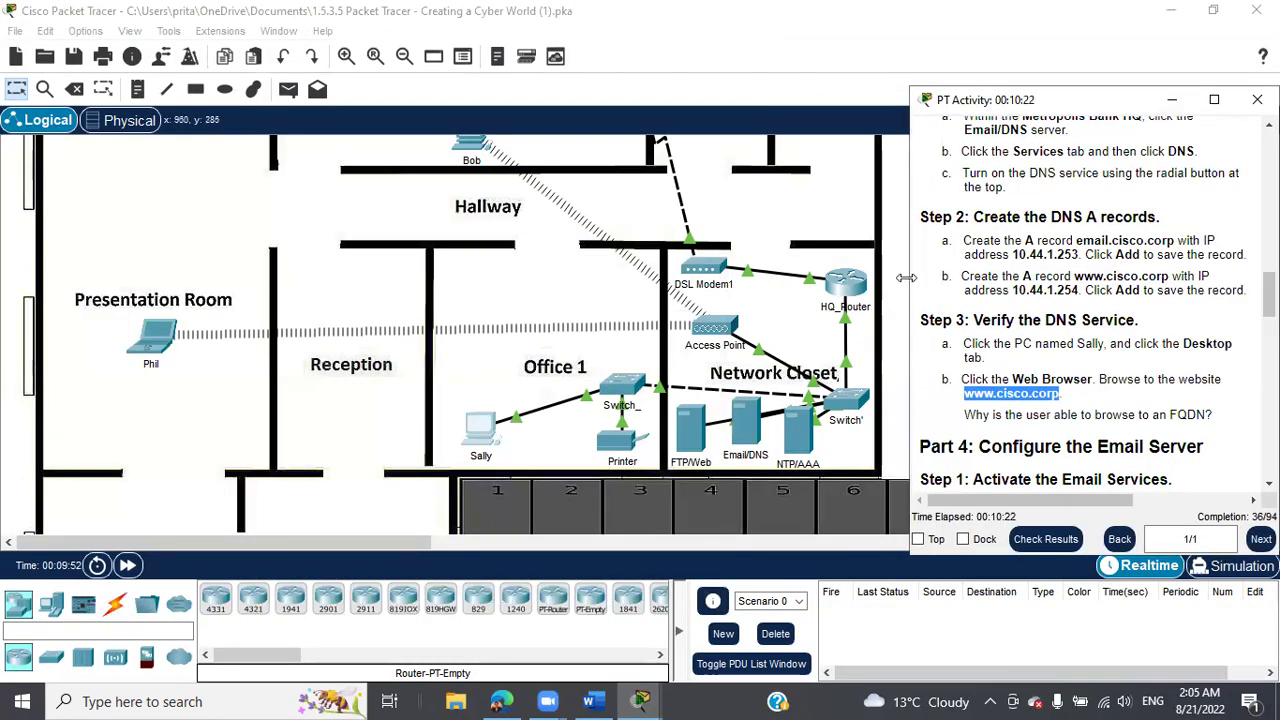
drag(905, 278, 546, 300)
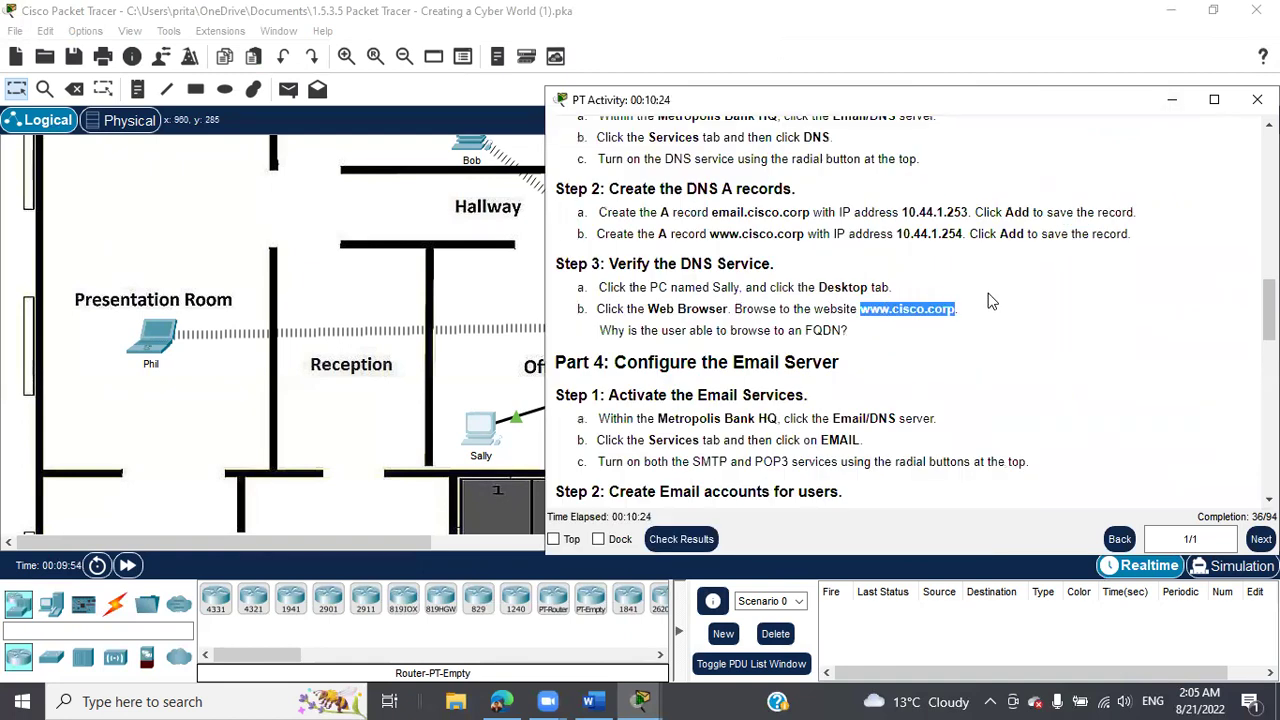
scroll(1046, 317, down, 2)
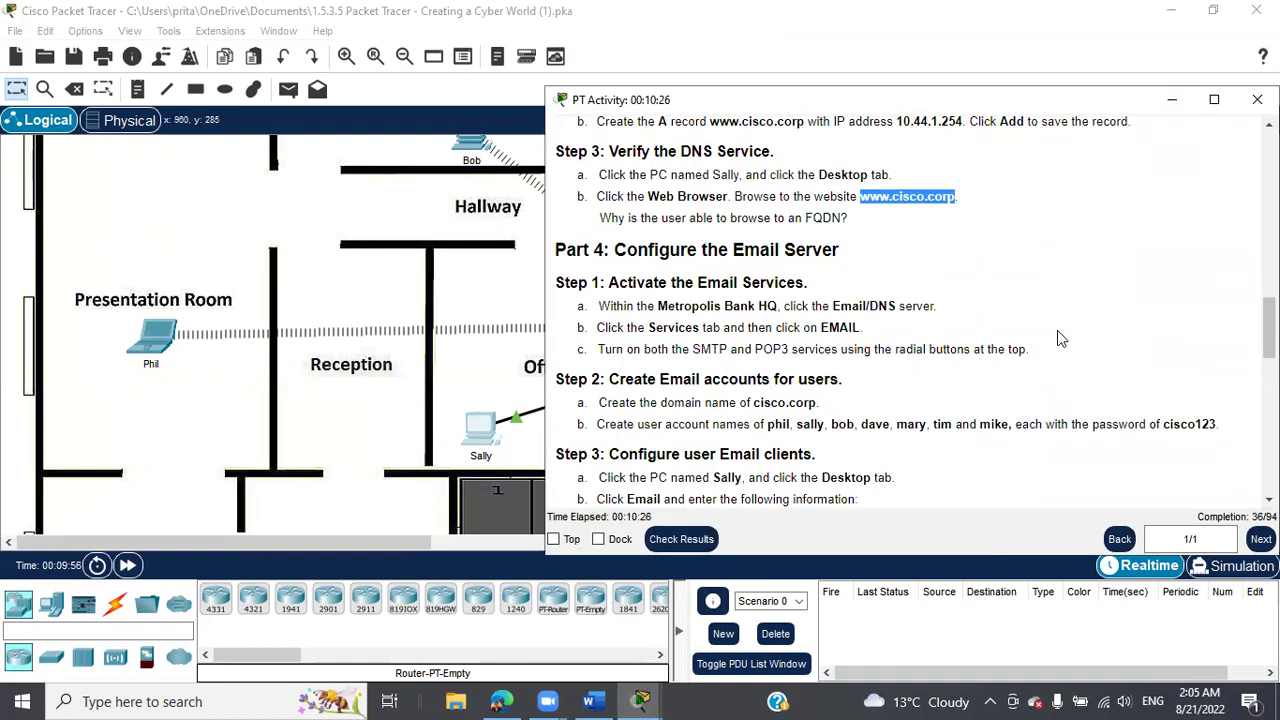
scroll(1057, 330, down, 1)
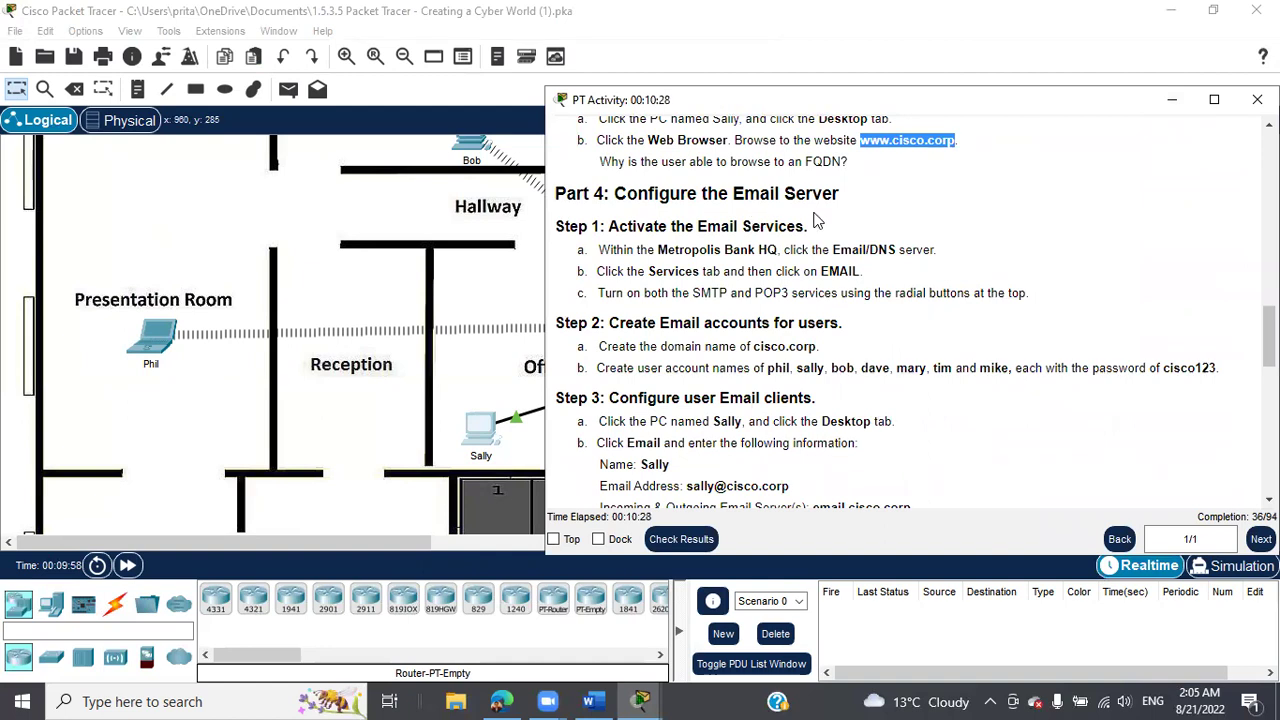
scroll(911, 318, down, 1)
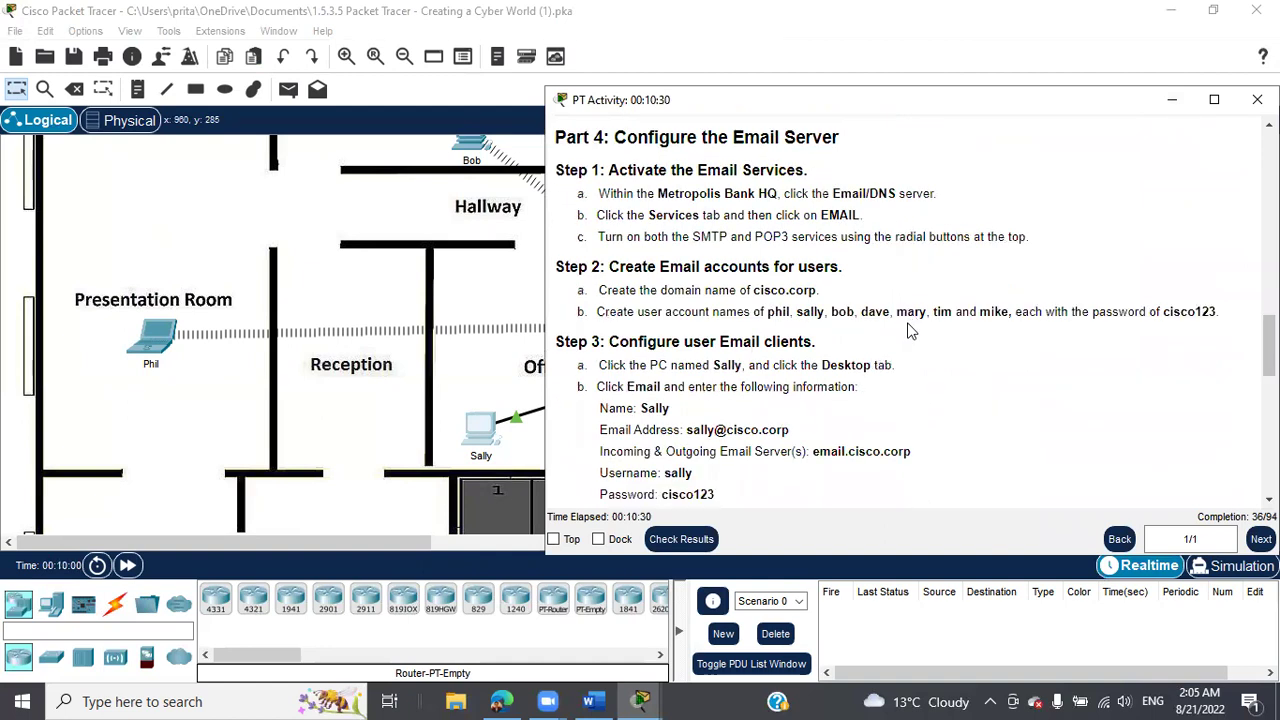
drag(693, 244, 728, 244)
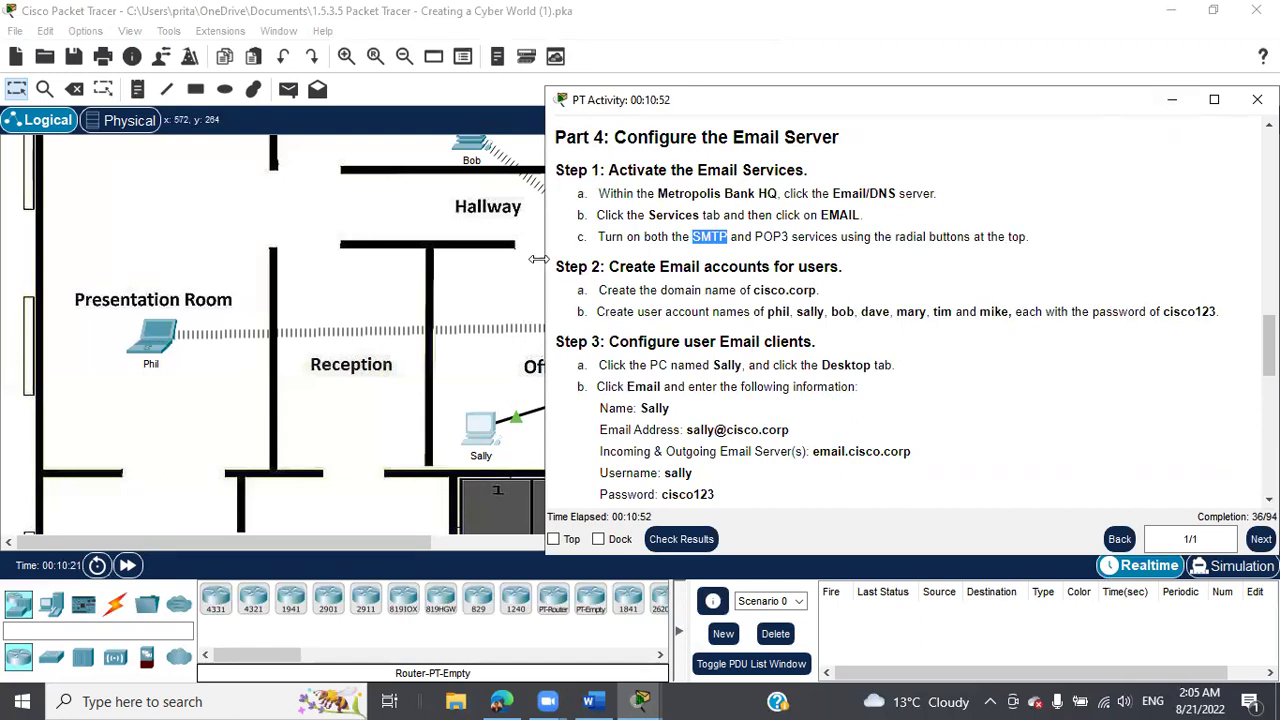
drag(540, 259, 918, 260)
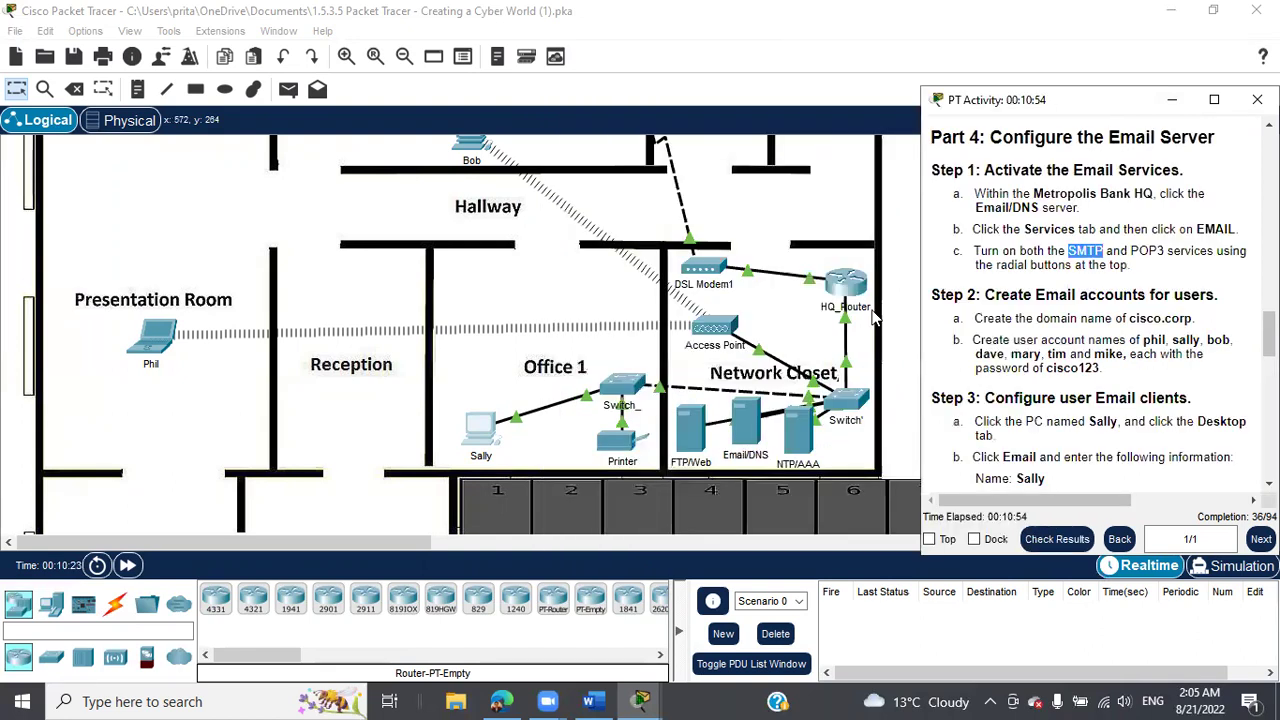
Open the Email/DNS server's EMAIL service page and bring the instructions window forward.
click(755, 412)
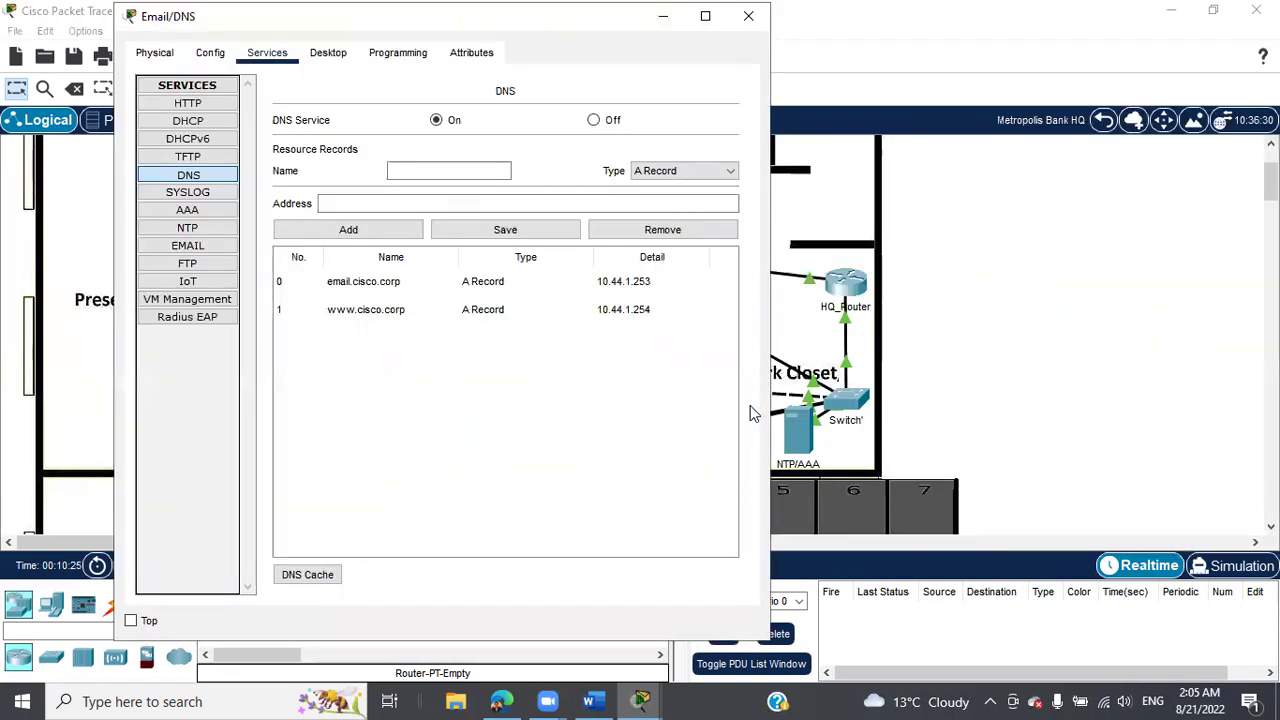
click(189, 247)
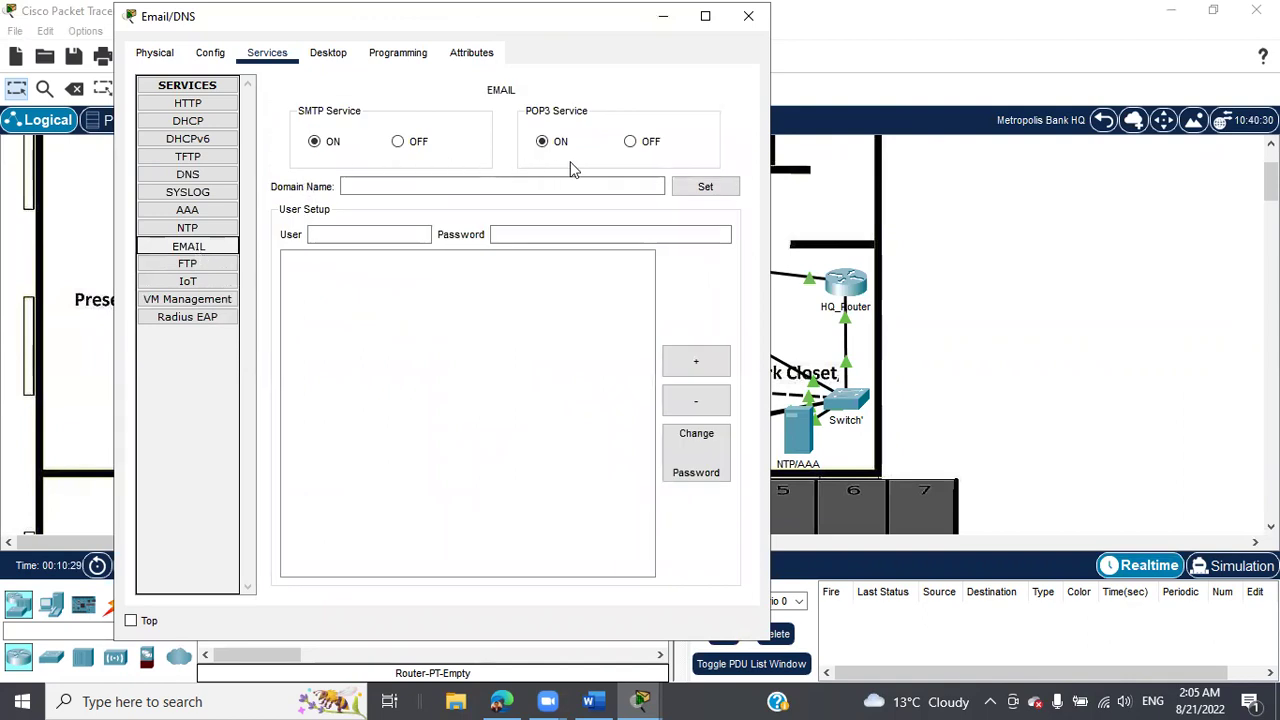
click(641, 700)
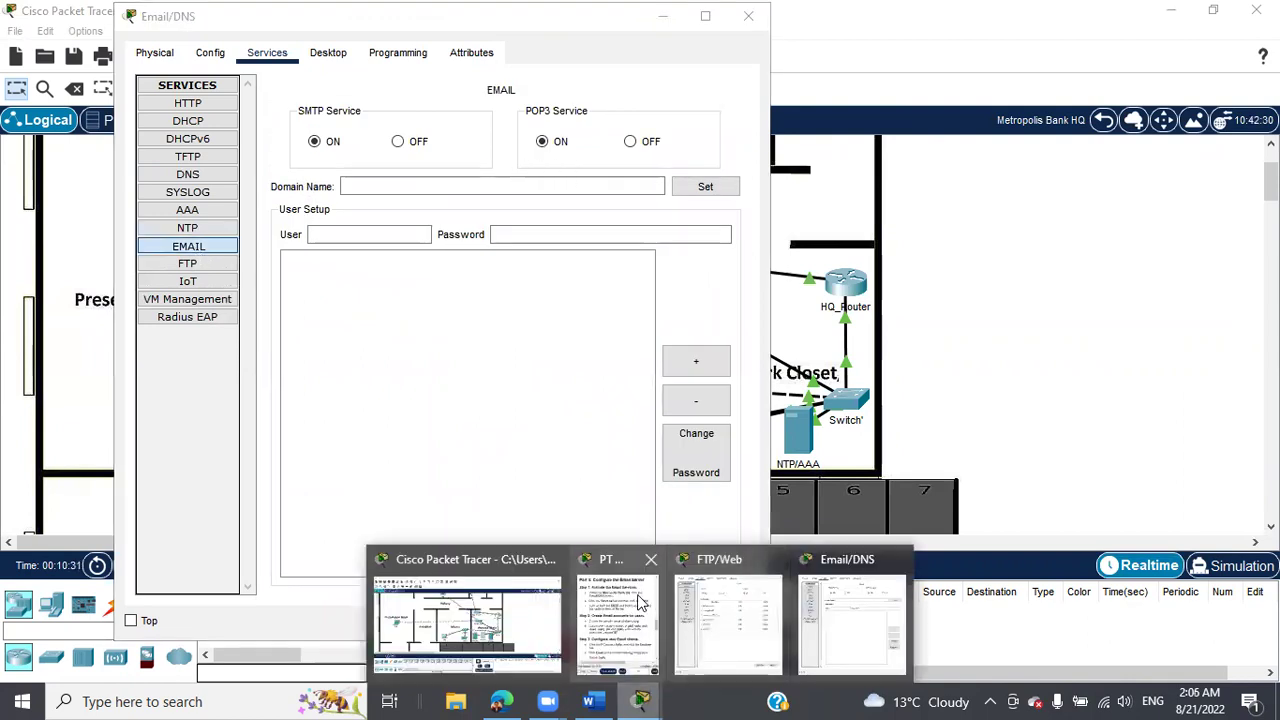
click(641, 601)
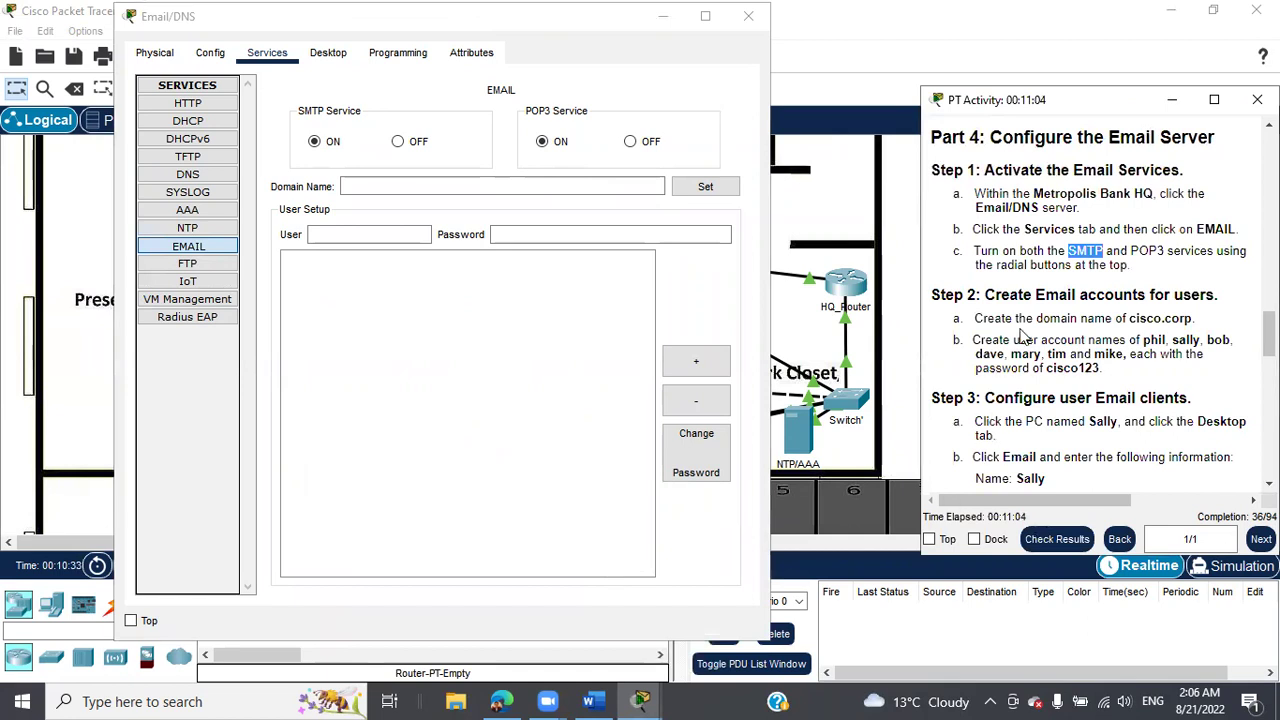
Set the email Domain Name to cisco.corp, copied from the instructions.
drag(1128, 320, 1193, 318)
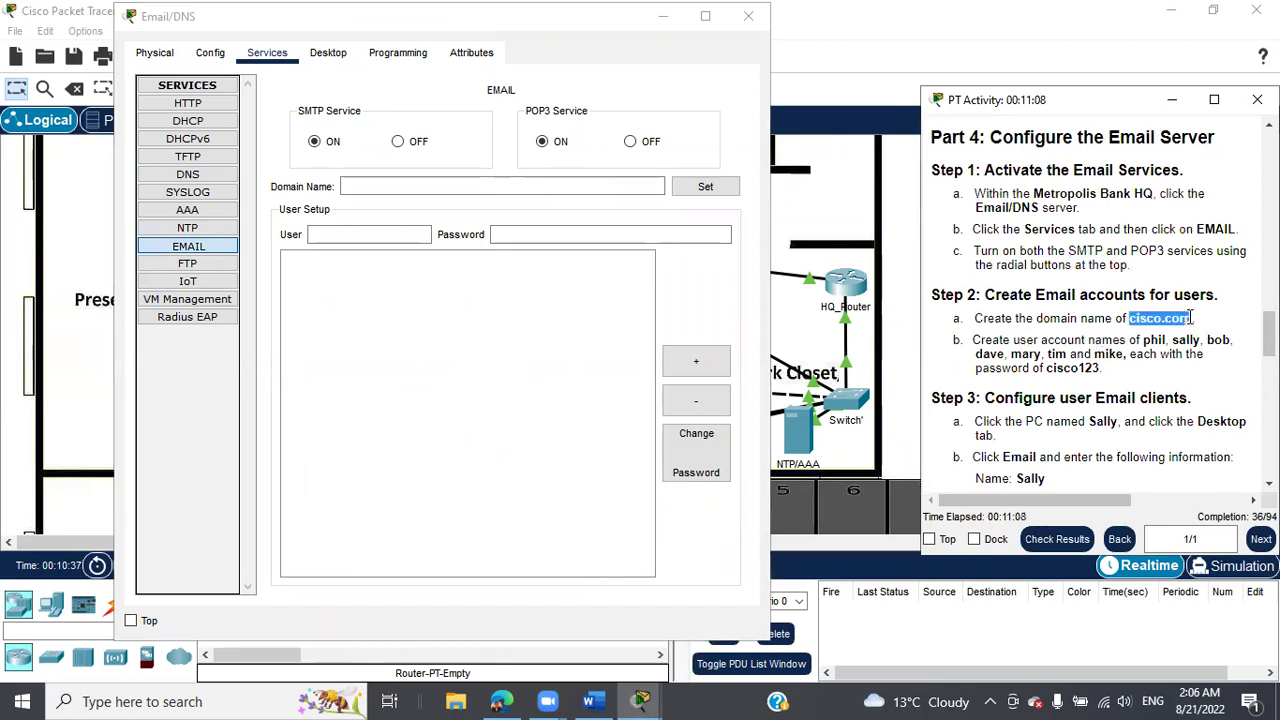
right_click(1178, 322)
click(1178, 334)
click(423, 188)
right_click(423, 190)
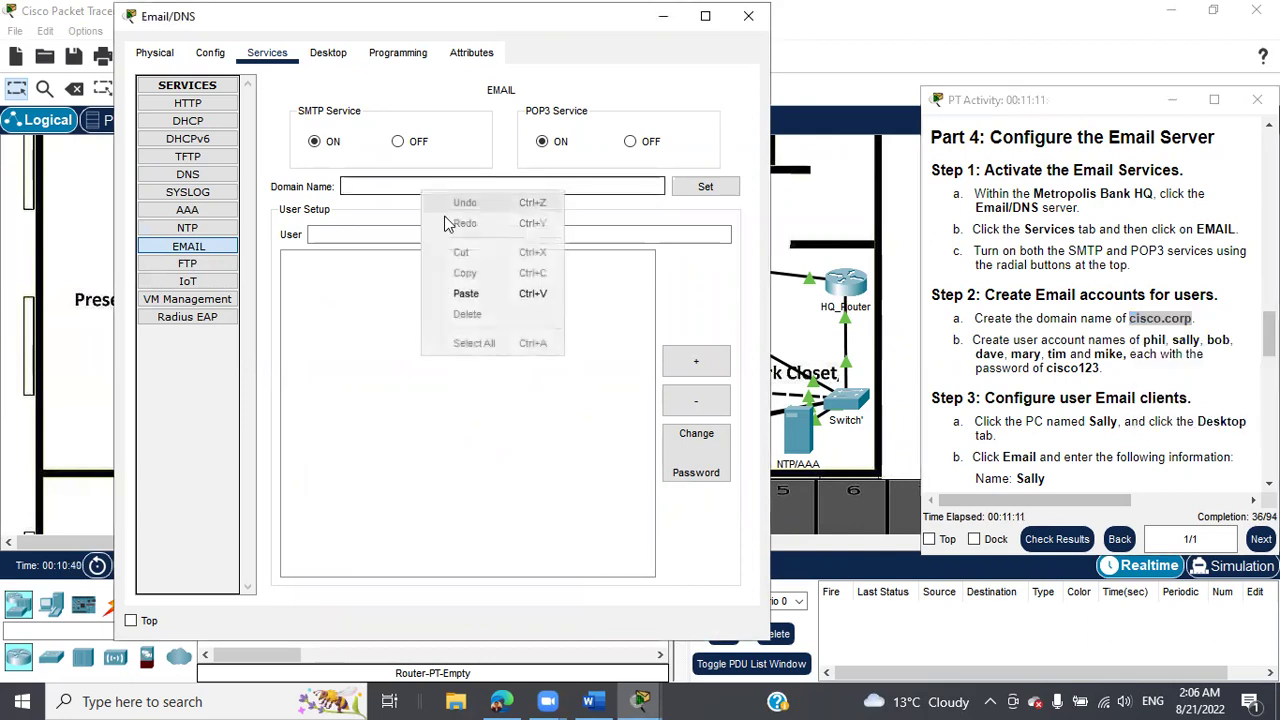
click(470, 293)
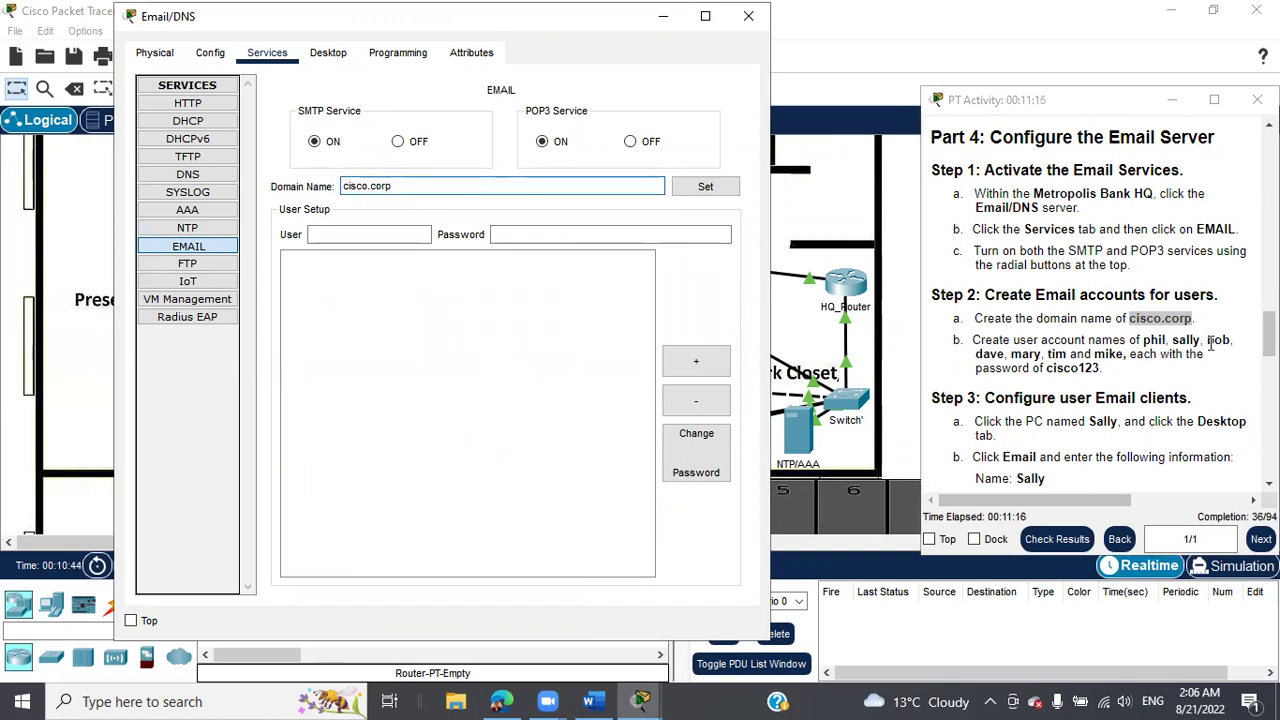
Add the three listed mail user accounts, each with its required password.
click(369, 236)
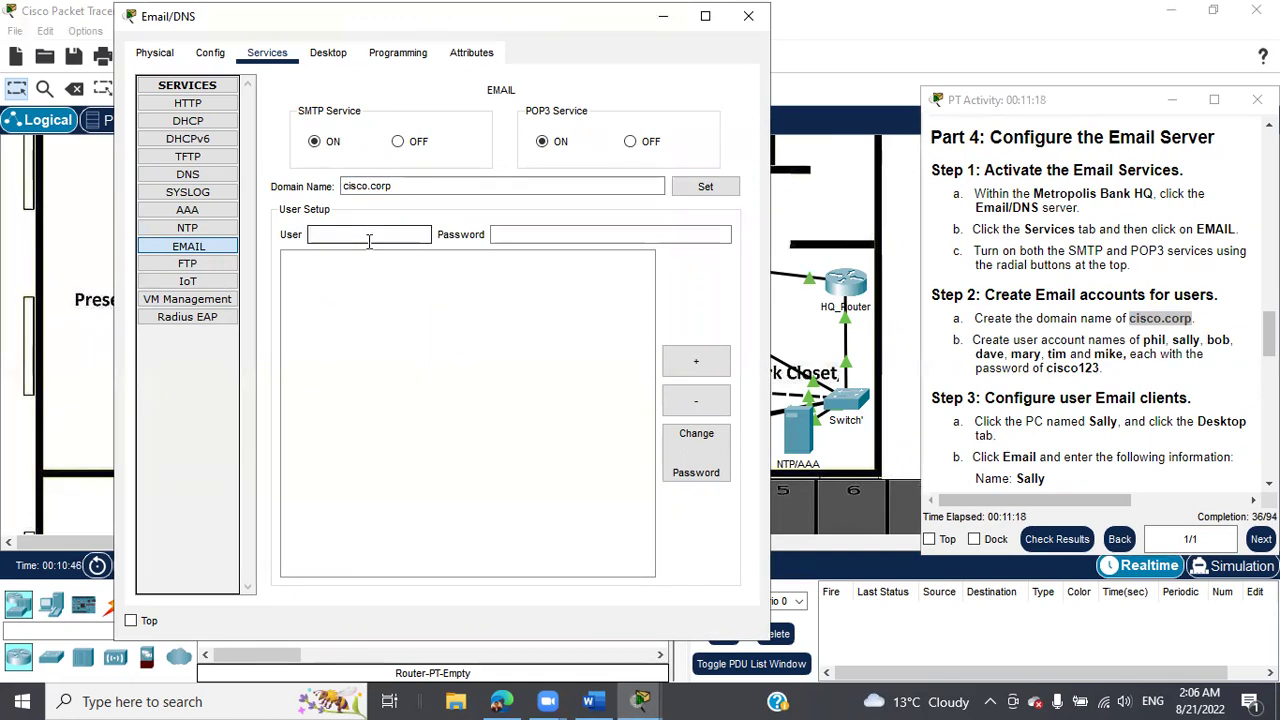
text(phi)
text(l)
click(575, 236)
click(575, 236)
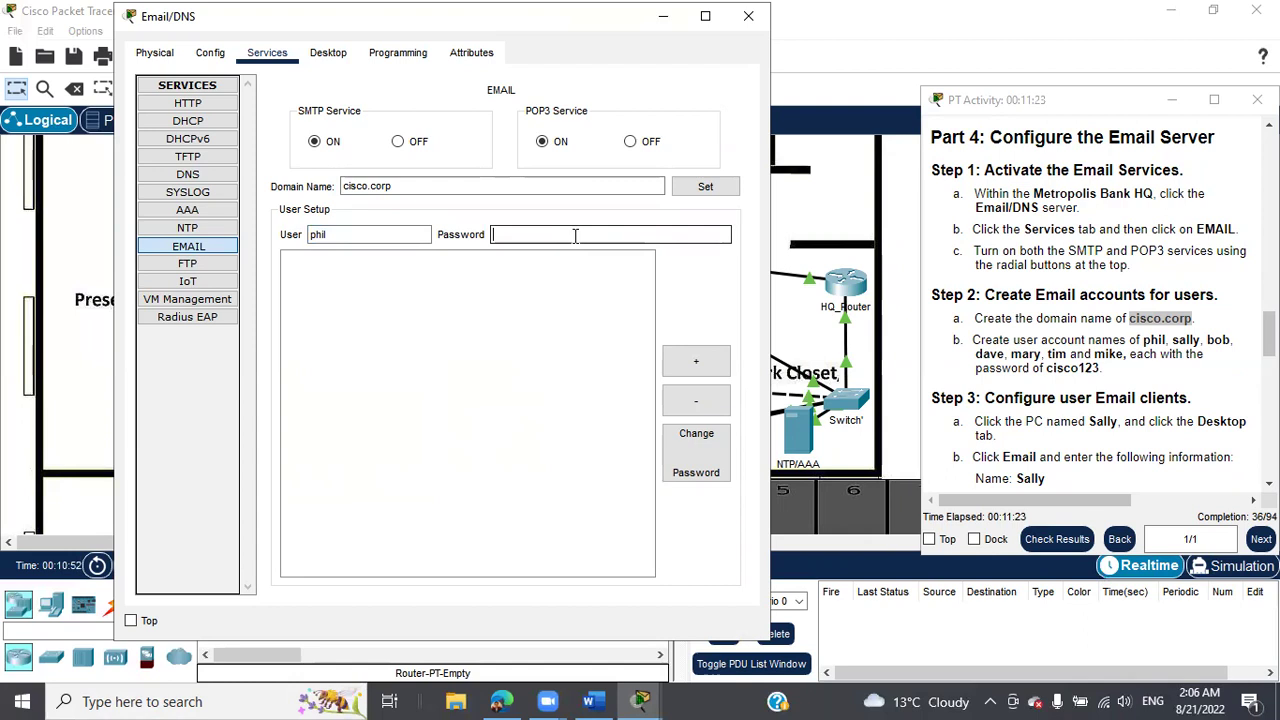
text(cisco123)
click(690, 362)
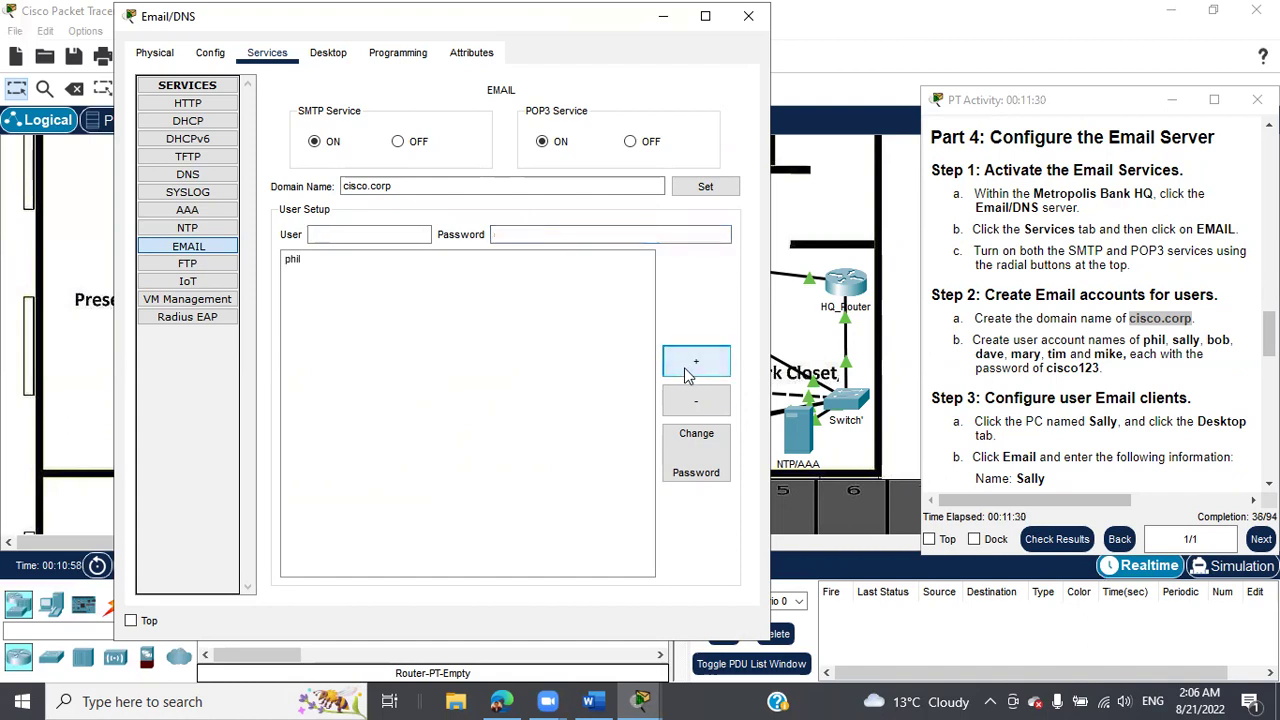
click(353, 232)
text(bob)
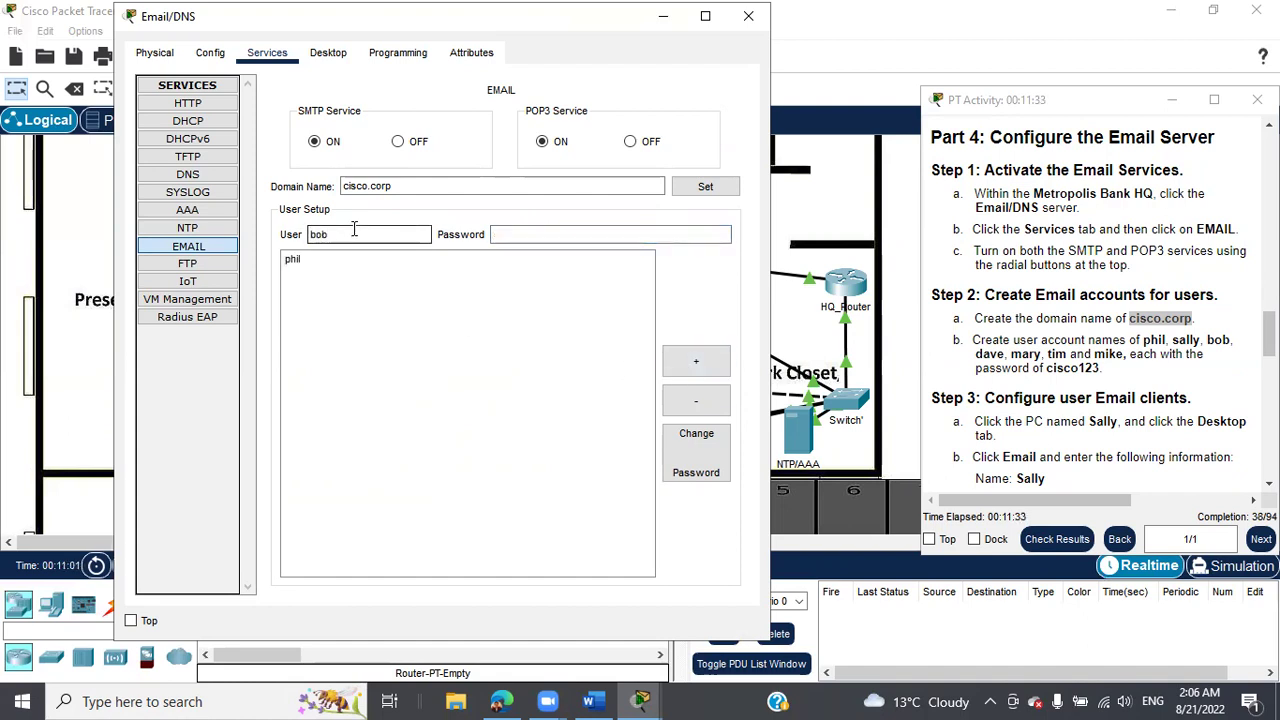
click(533, 232)
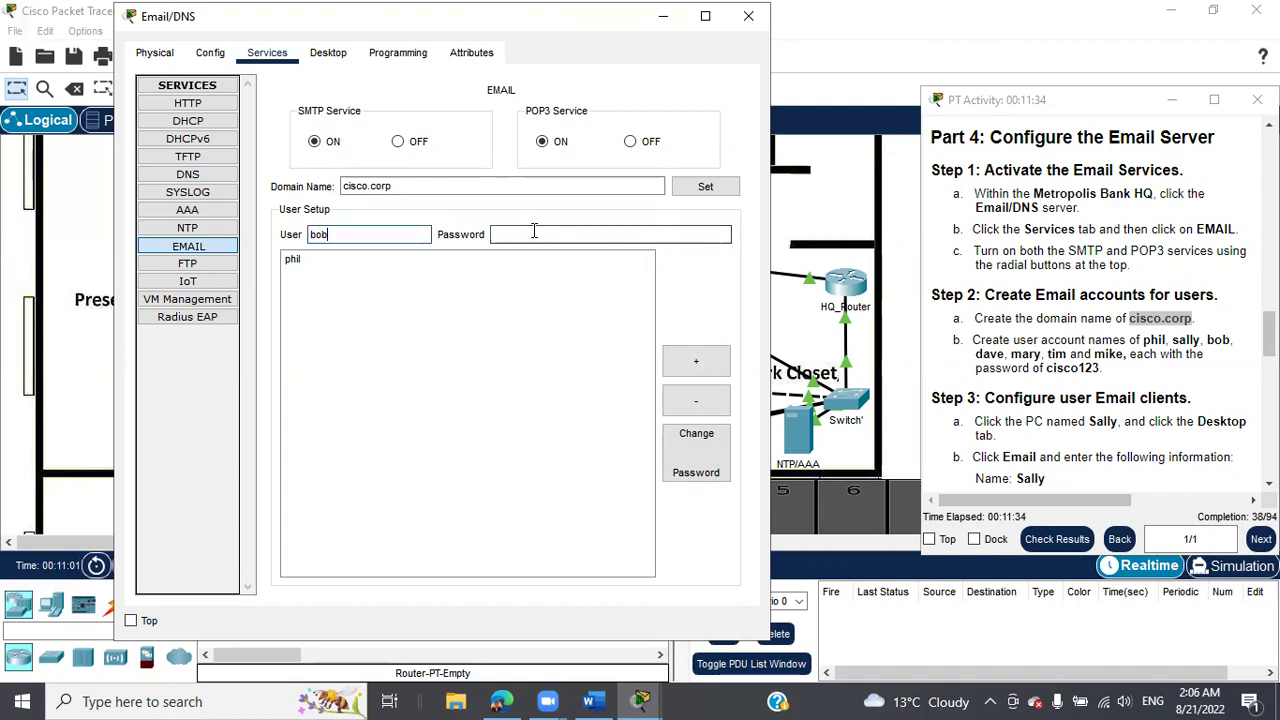
text(cisco123)
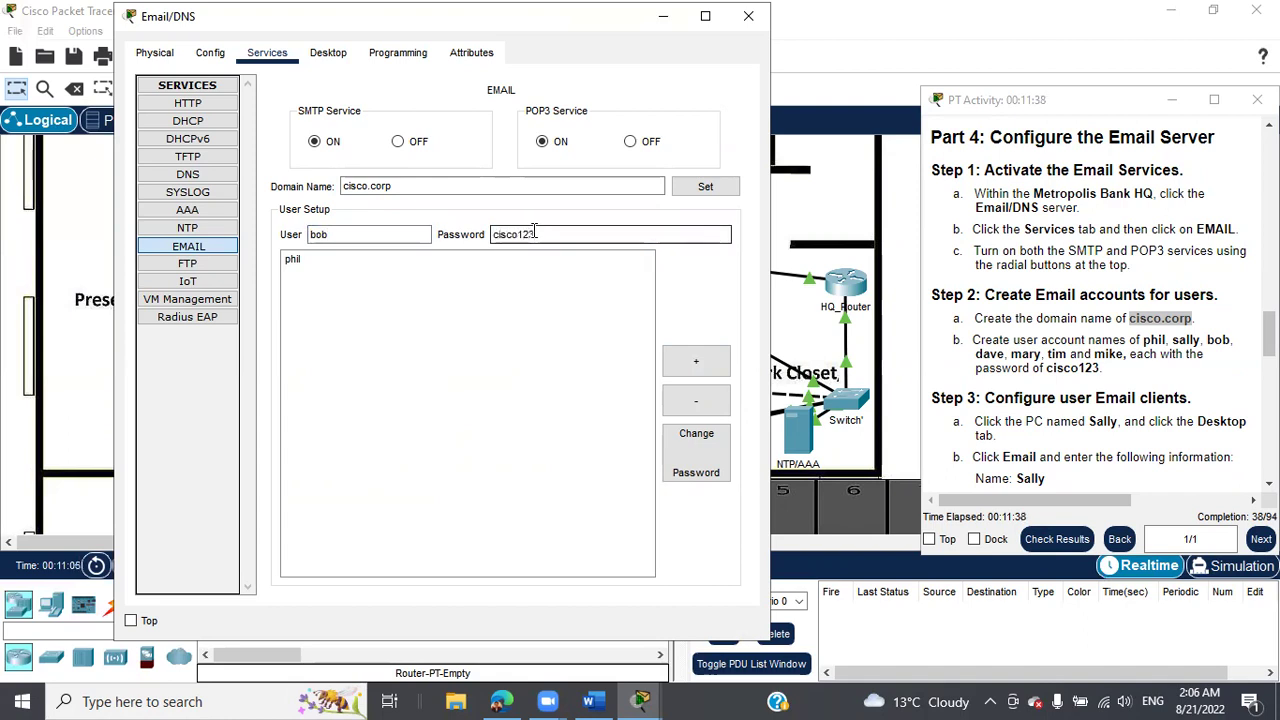
click(690, 363)
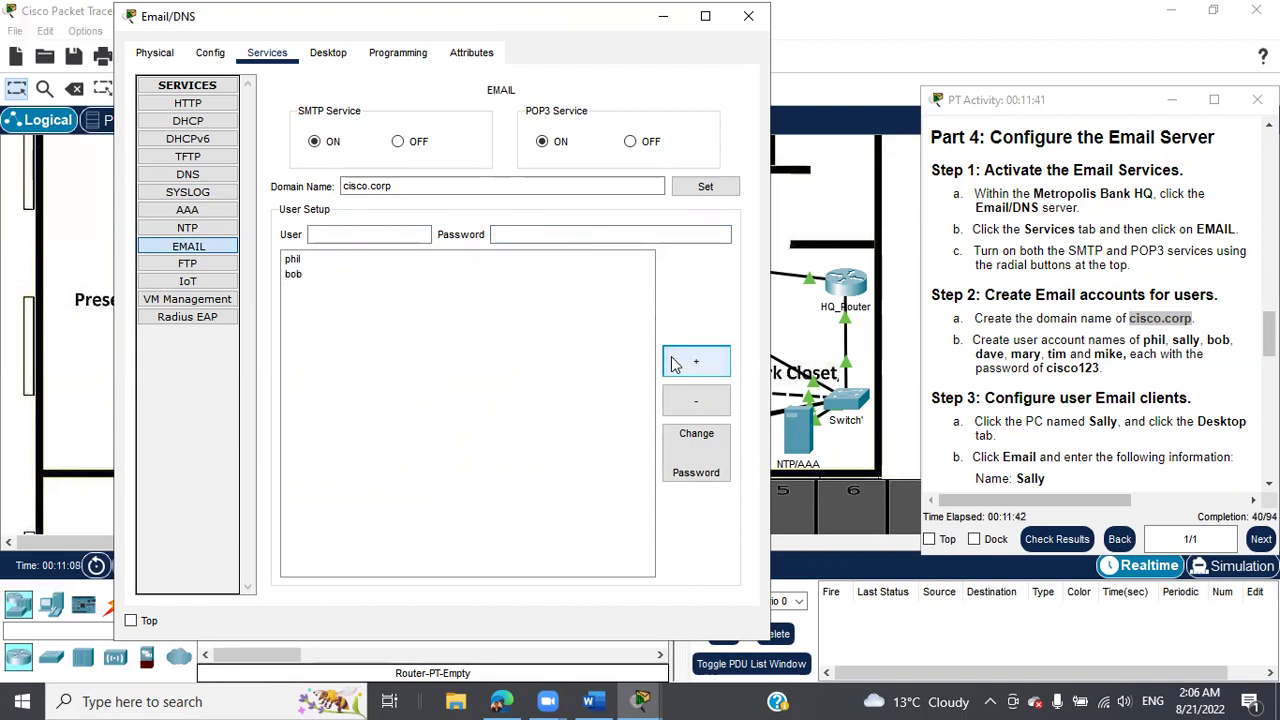
click(414, 234)
text(sally)
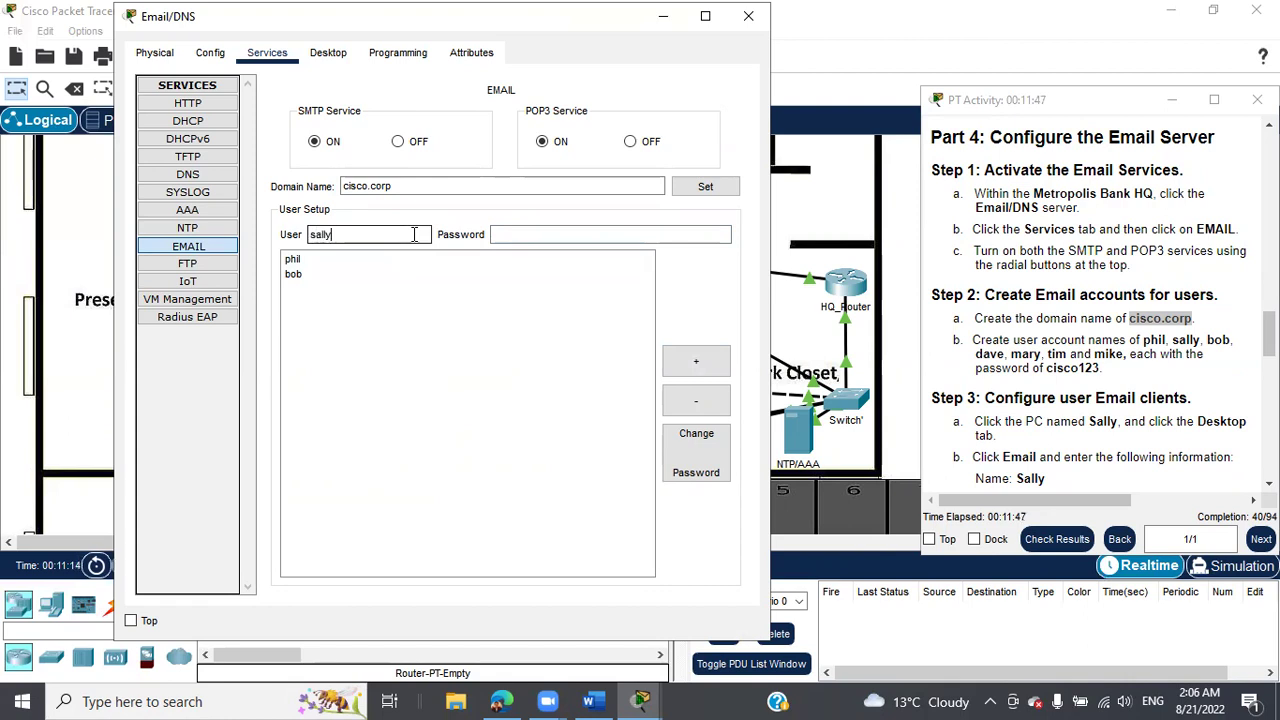
click(522, 234)
text(cisco123)
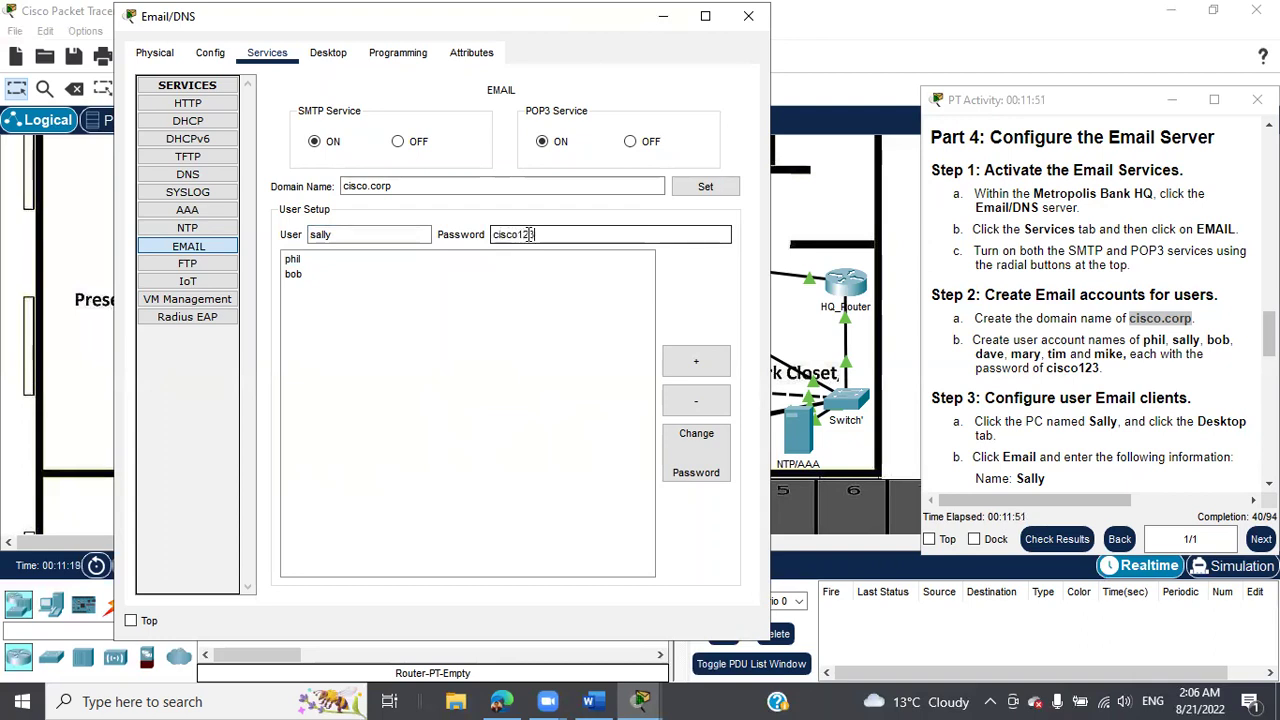
click(690, 363)
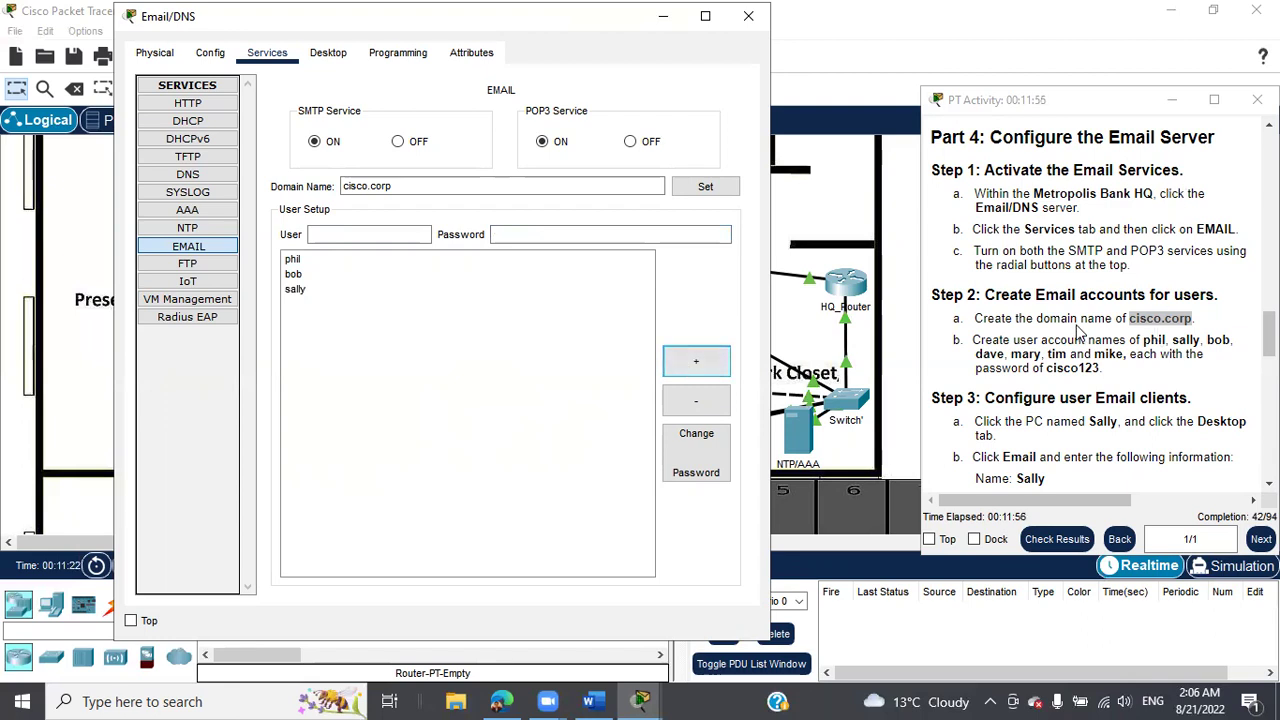
click(1213, 100)
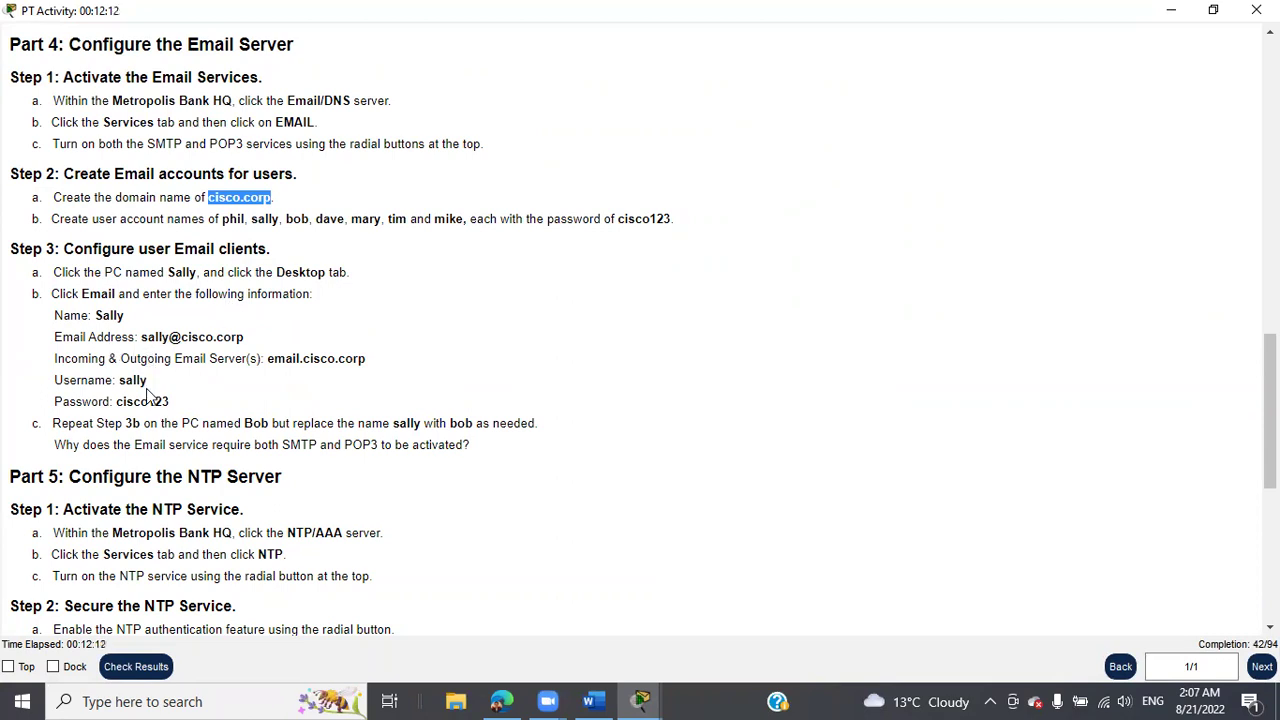
Shrink the instructions, close the Email/DNS server window, and open the Office 1 PC.
click(1213, 10)
click(748, 16)
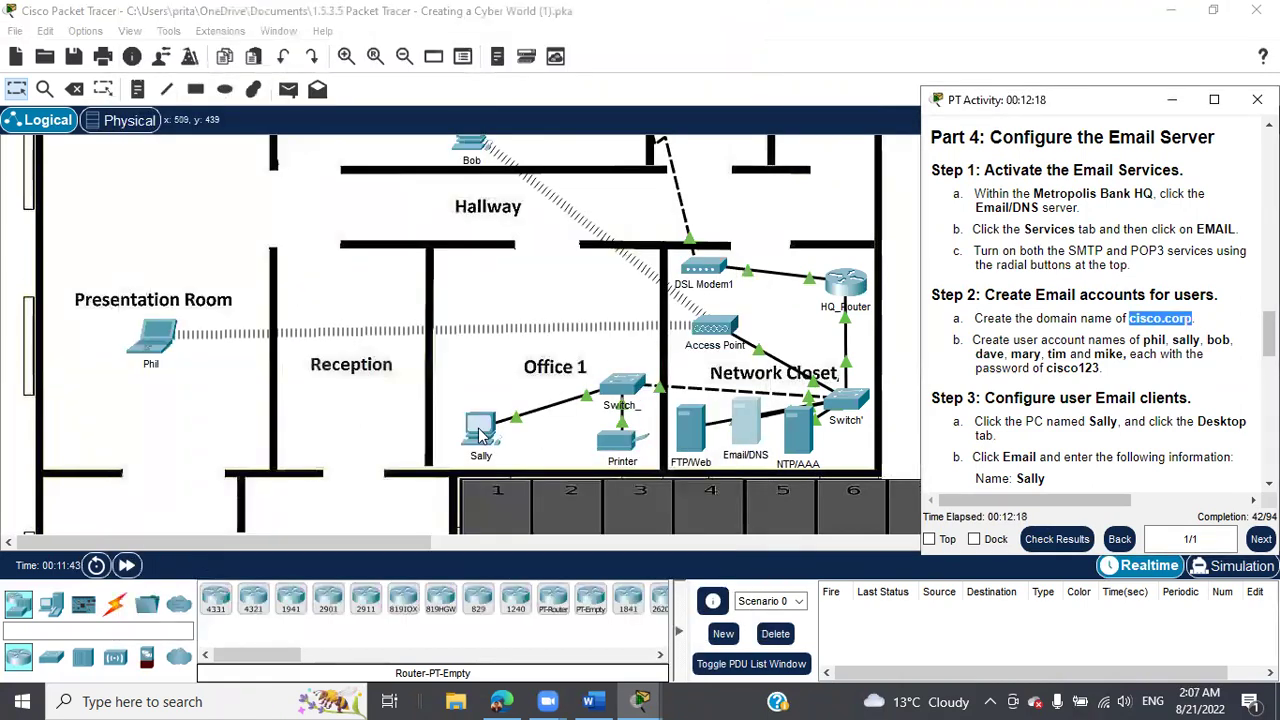
click(482, 430)
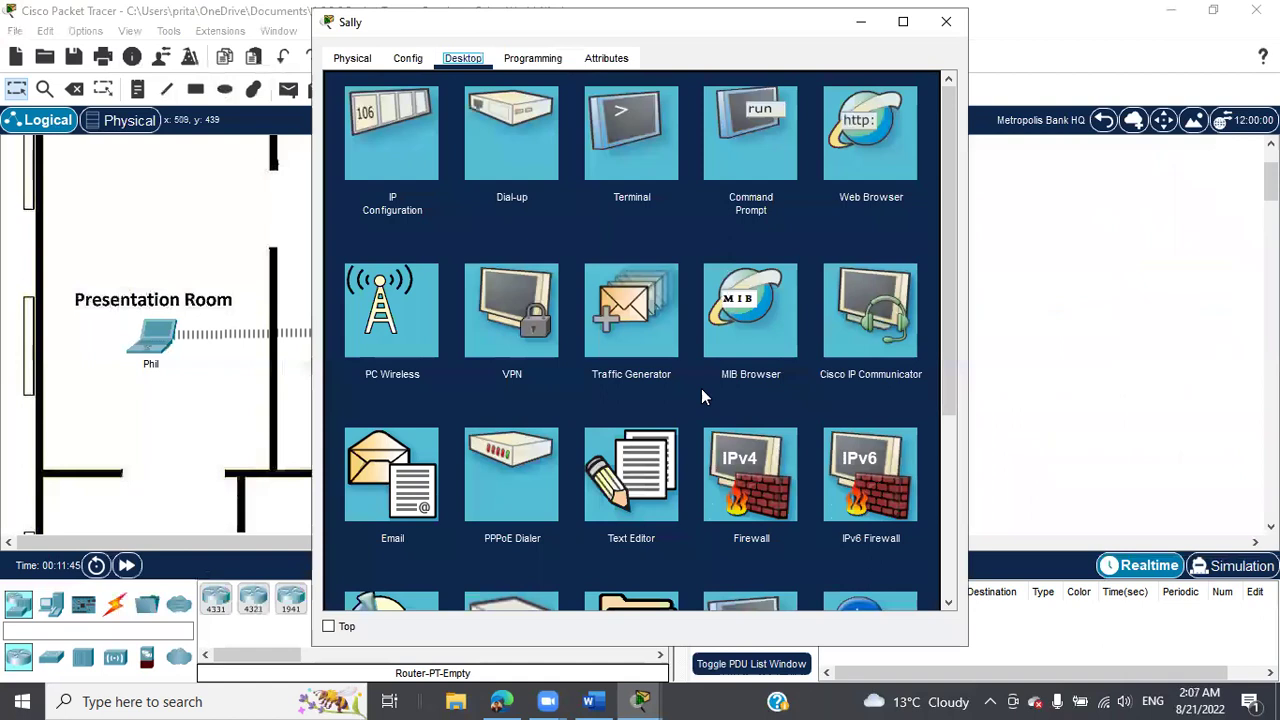
Open the PC's Email client and enter the user's display name.
scroll(613, 324, down, 2)
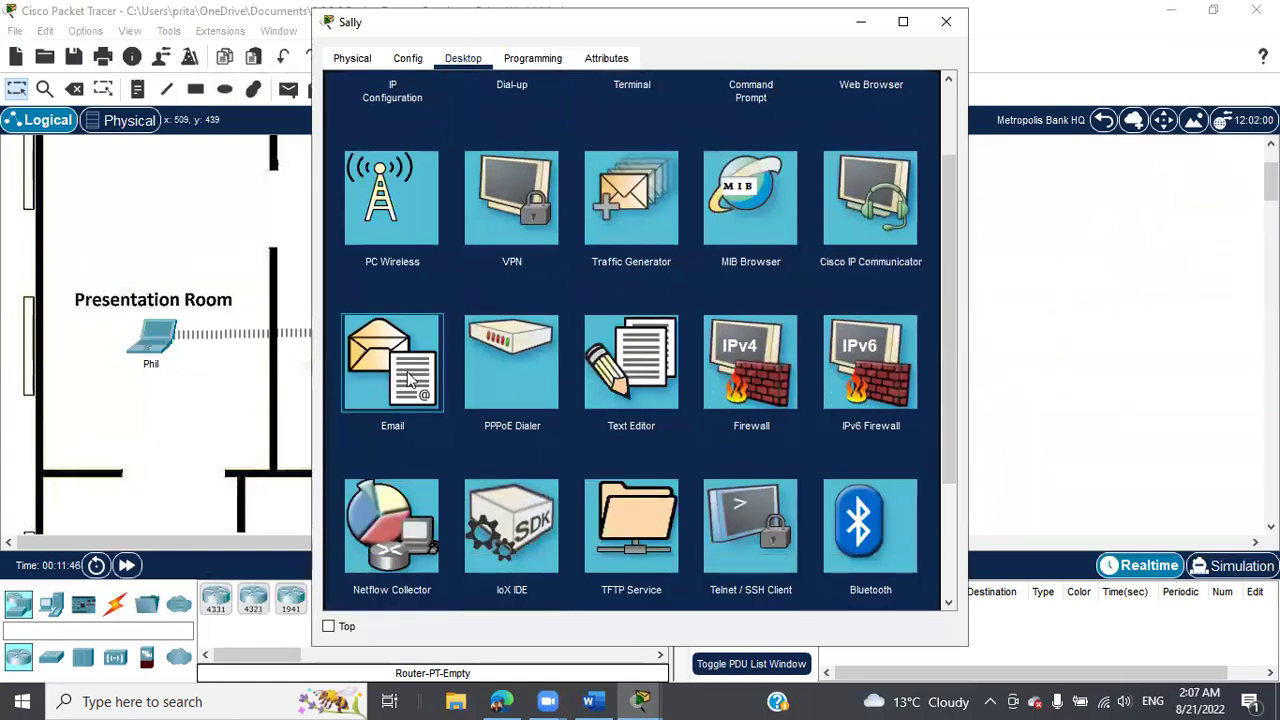
click(412, 376)
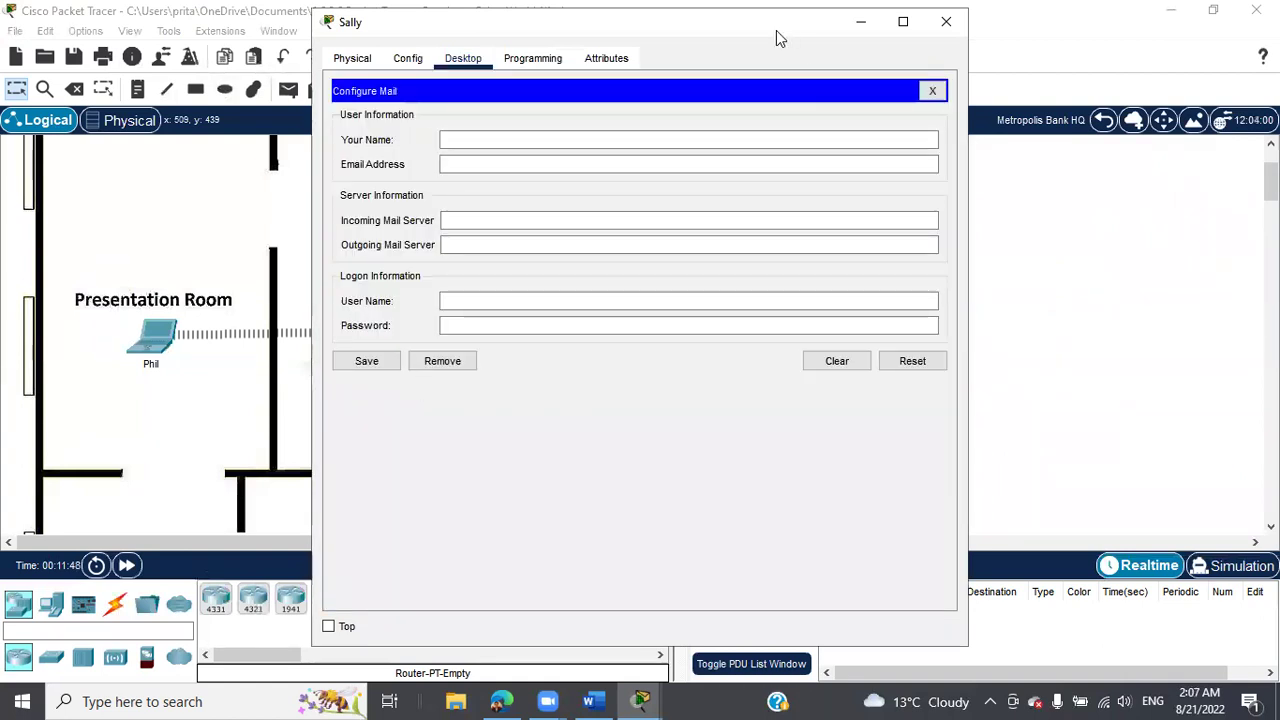
drag(776, 30, 534, 58)
click(648, 698)
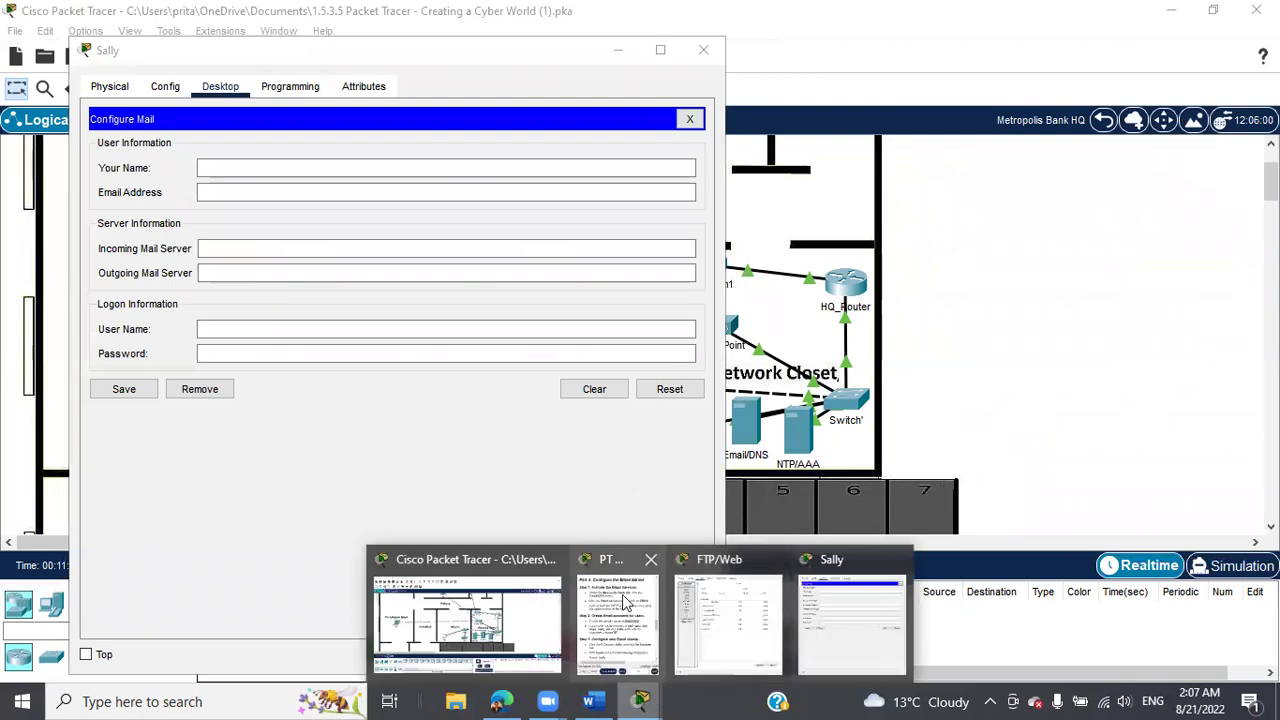
click(610, 566)
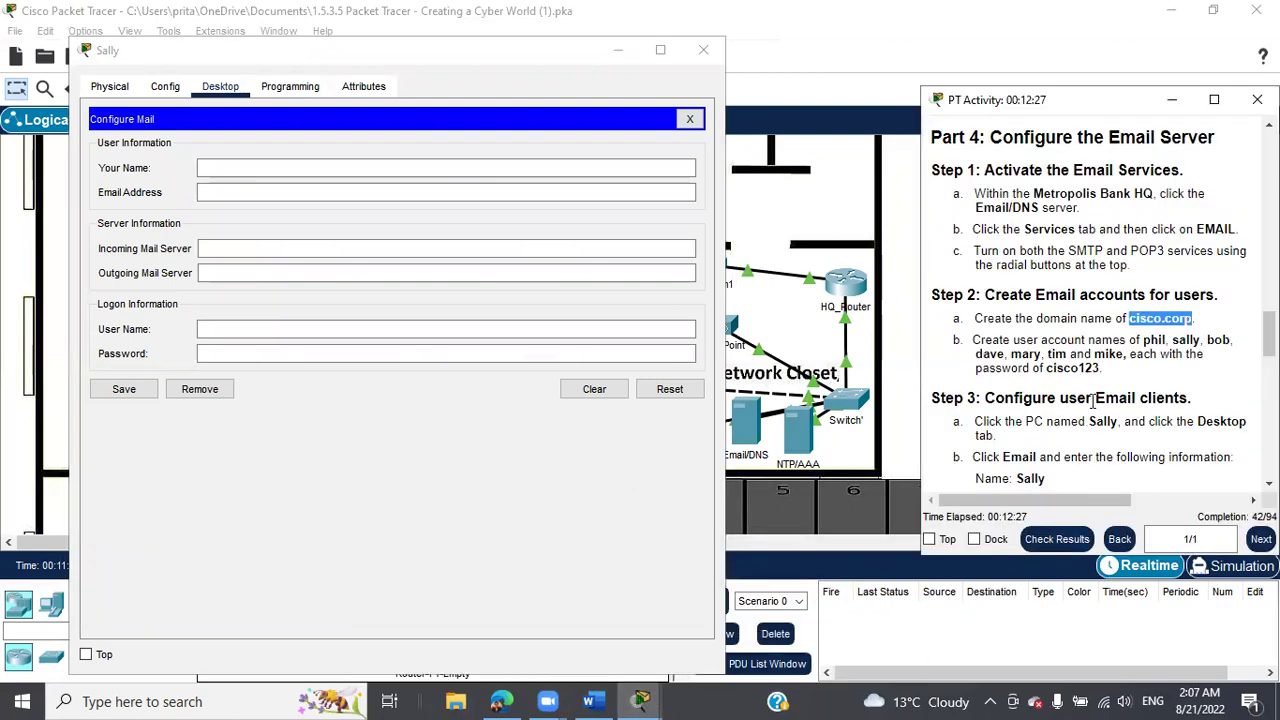
scroll(1092, 403, down, 3)
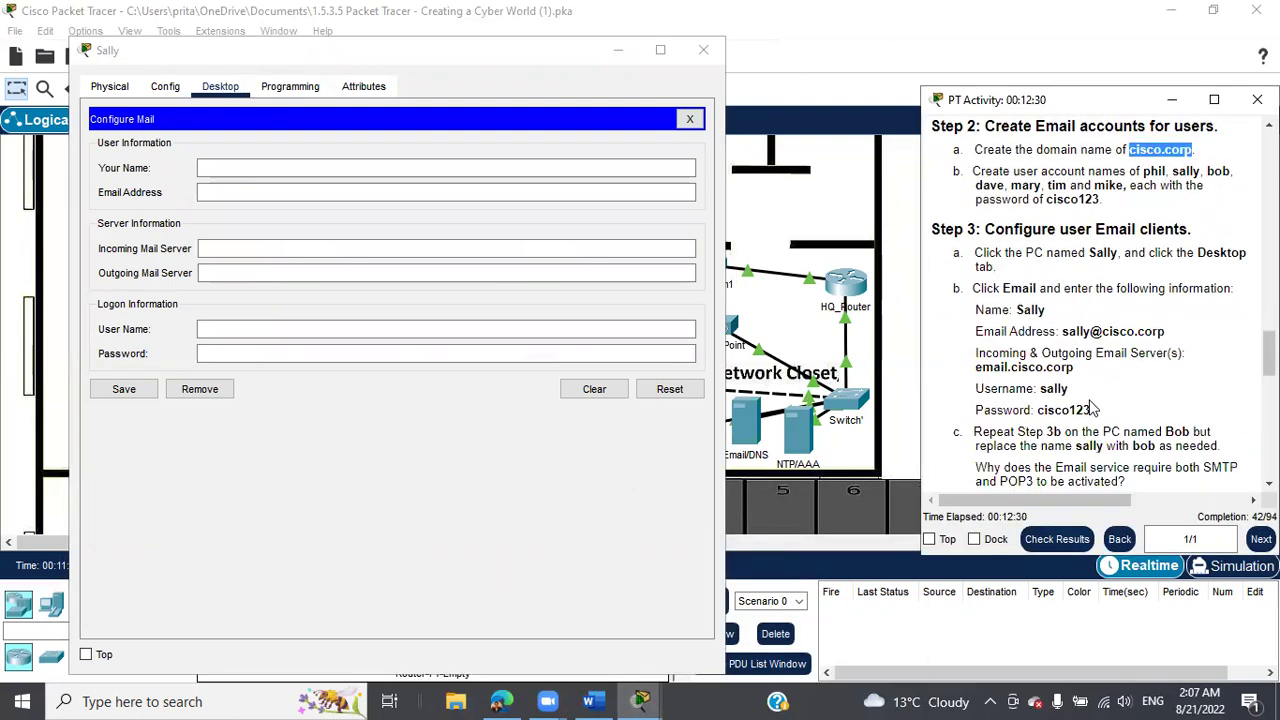
click(323, 167)
text(Sally)
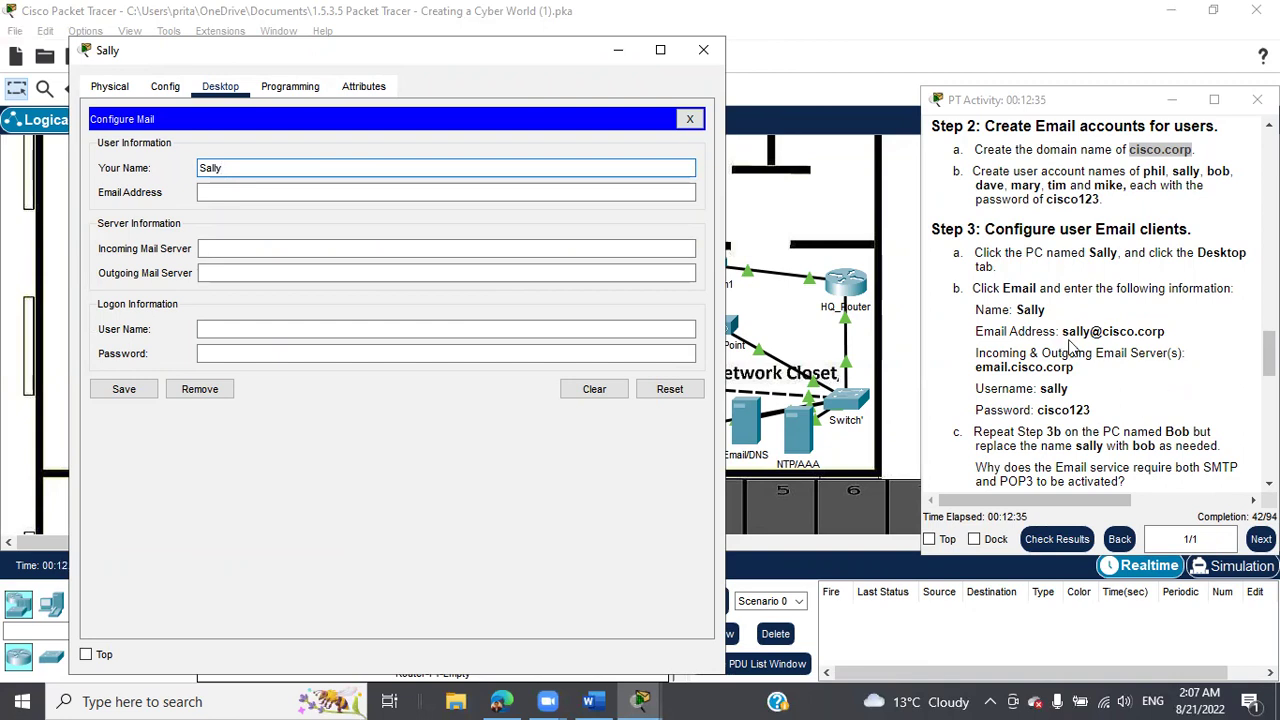
Paste the required email address and login name from the instructions into the mail form.
drag(1060, 331, 1166, 333)
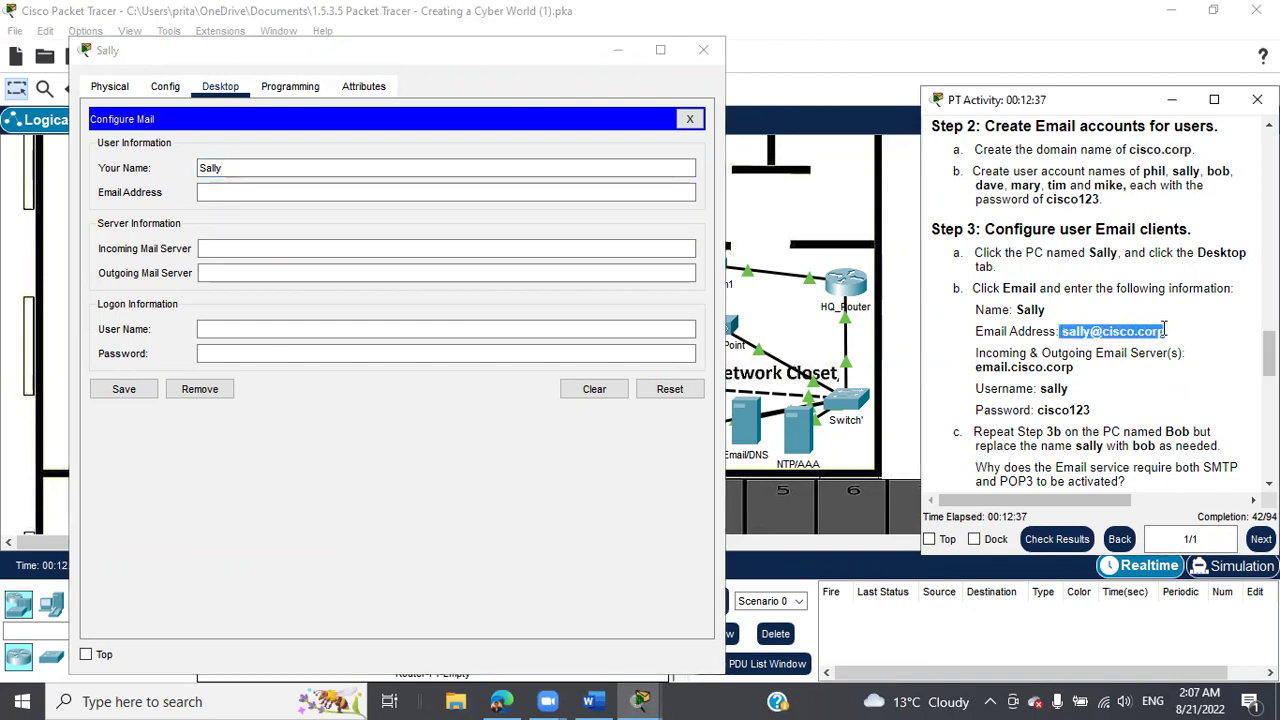
right_click(1150, 335)
click(1172, 344)
click(337, 184)
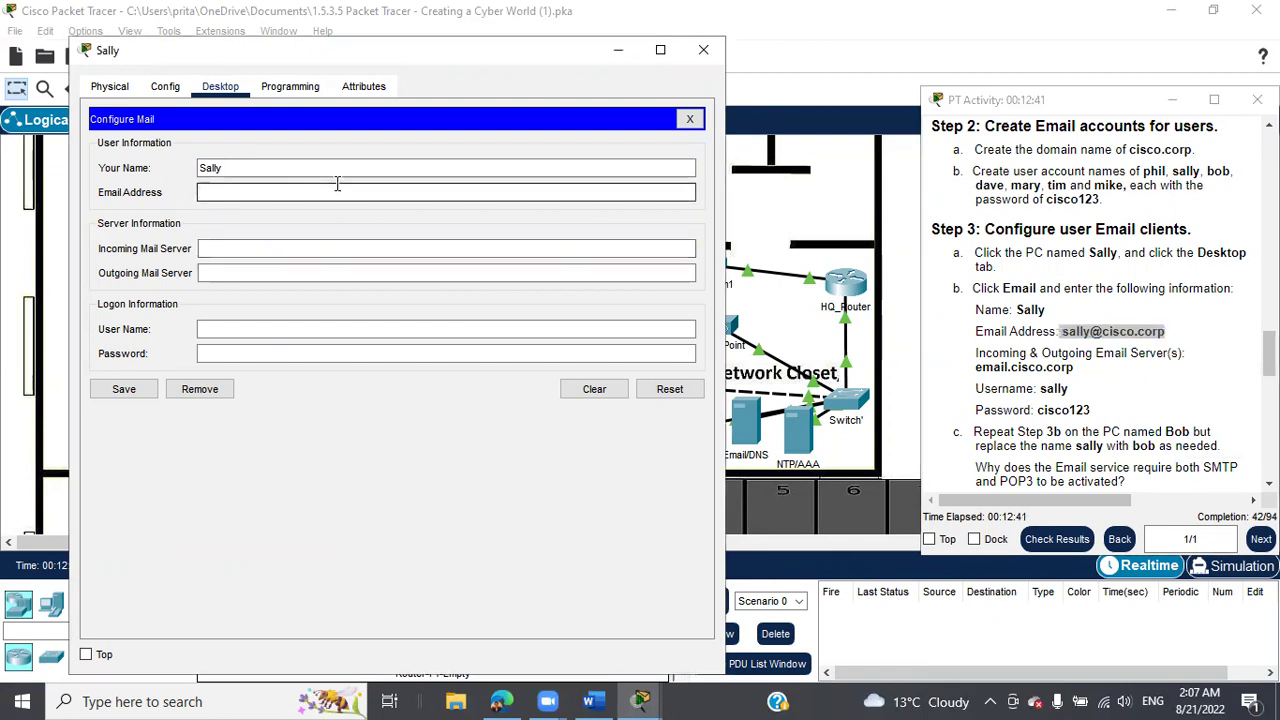
right_click(337, 184)
click(405, 296)
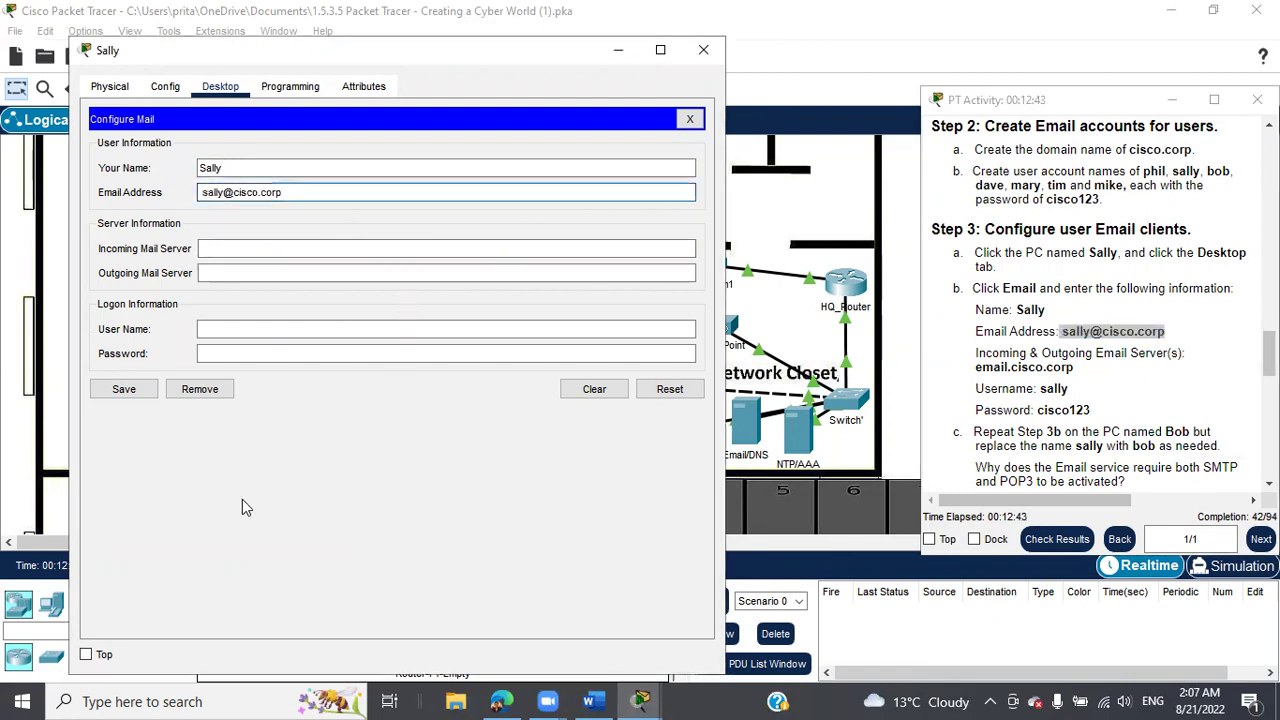
drag(1040, 388, 1069, 390)
right_click(1069, 390)
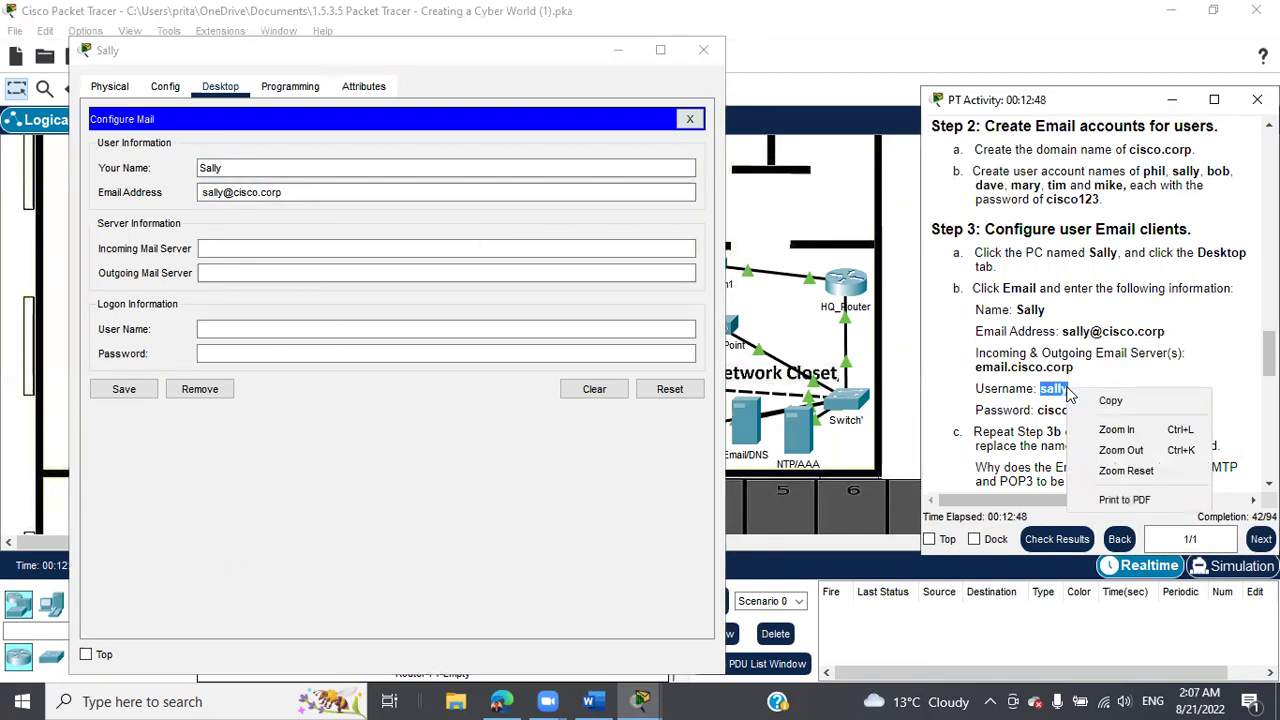
click(1108, 400)
click(365, 248)
click(280, 330)
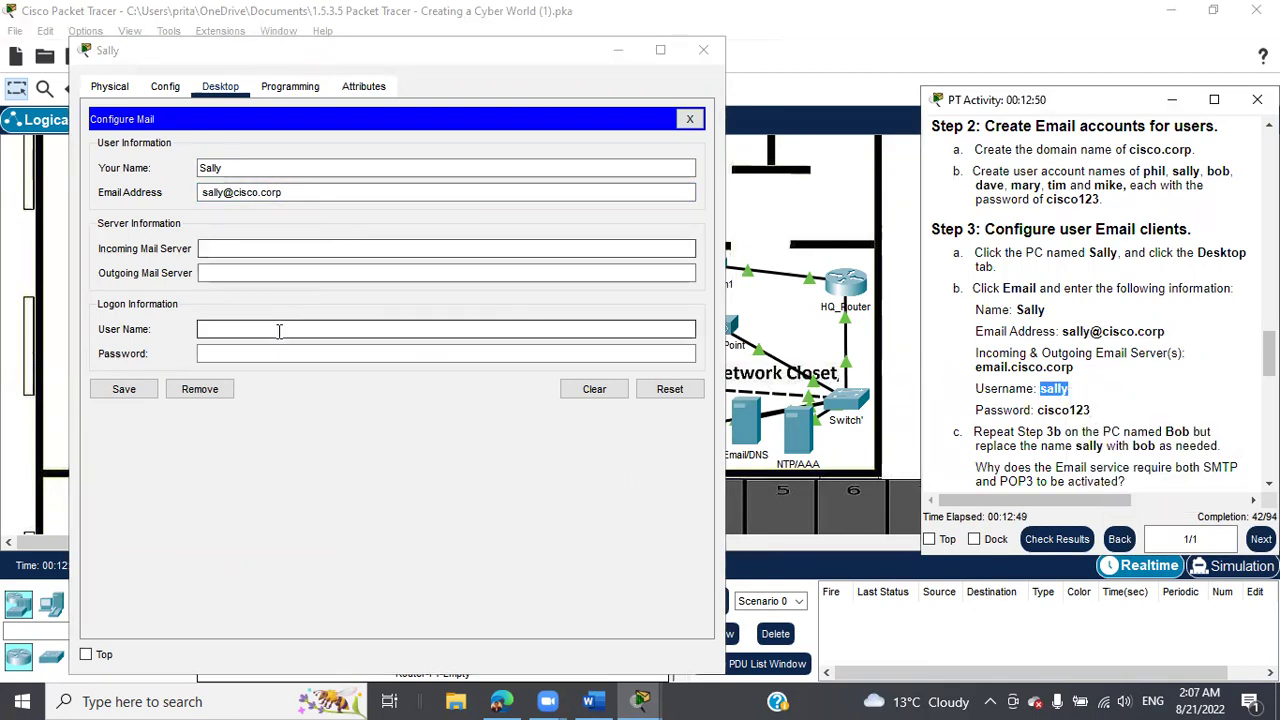
right_click(279, 333)
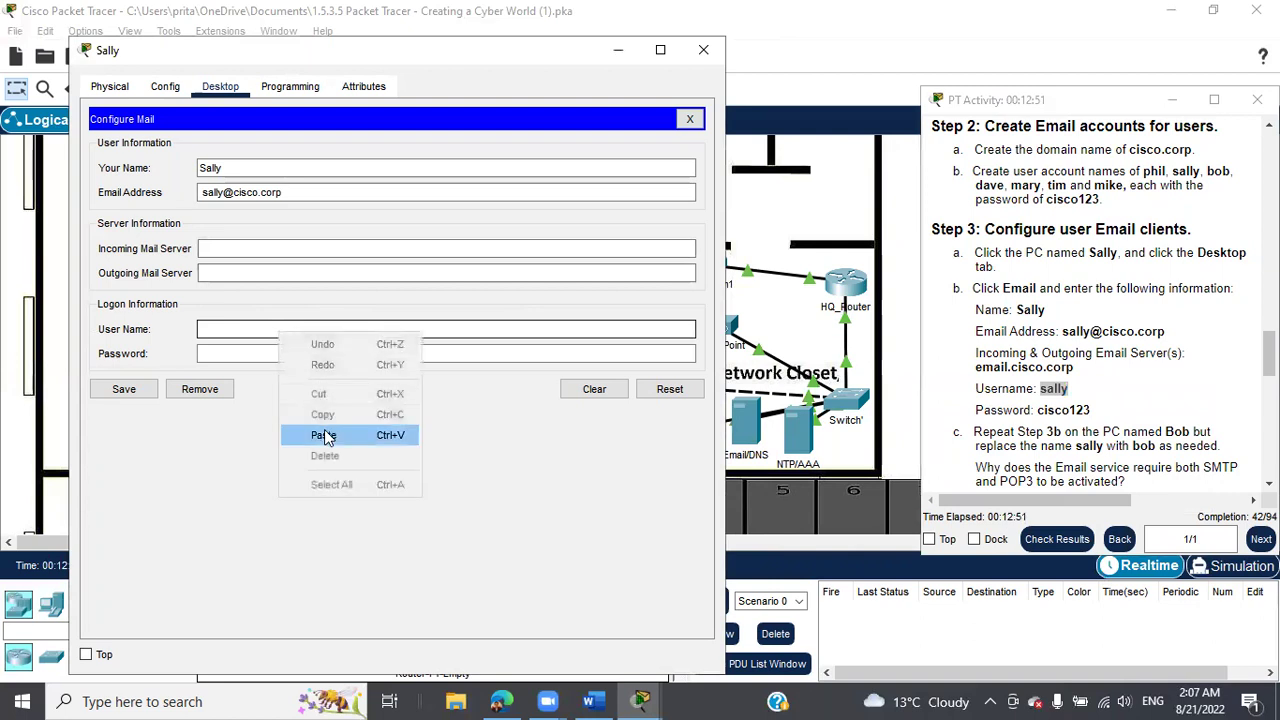
click(296, 434)
click(292, 355)
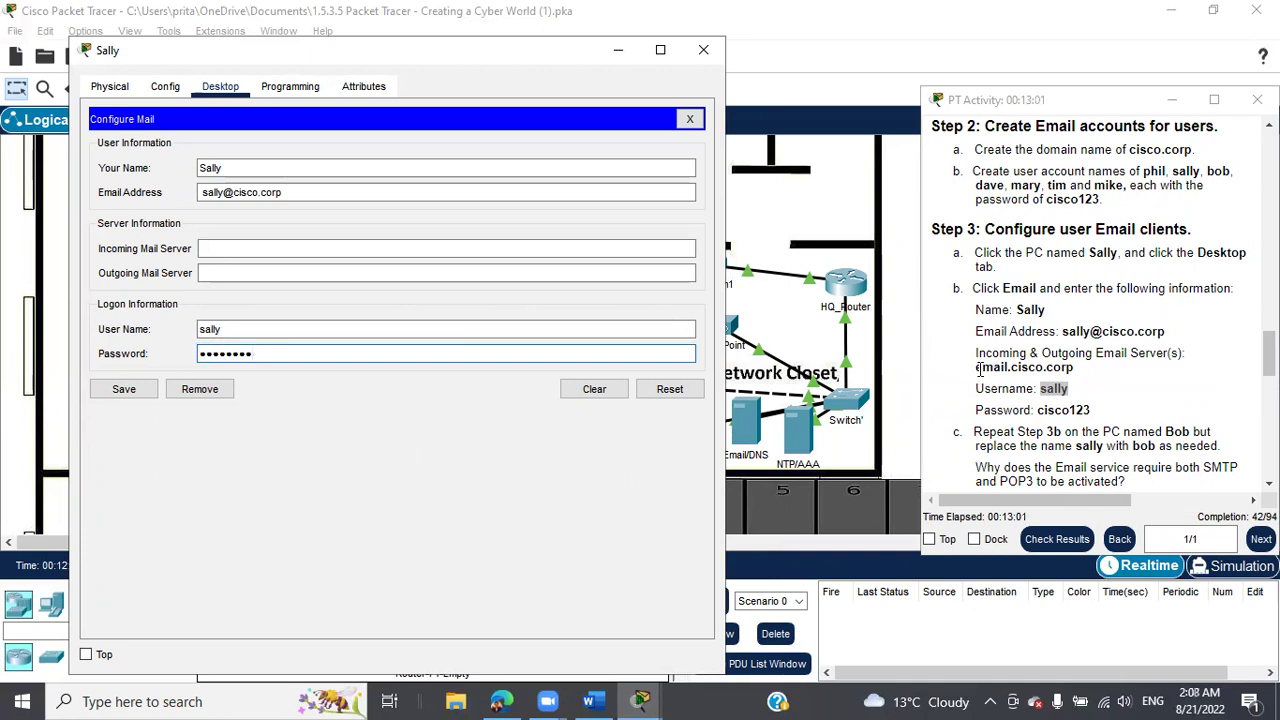
Set email.cisco.corp as both the incoming and outgoing mail server.
drag(977, 368, 1078, 380)
right_click(1078, 380)
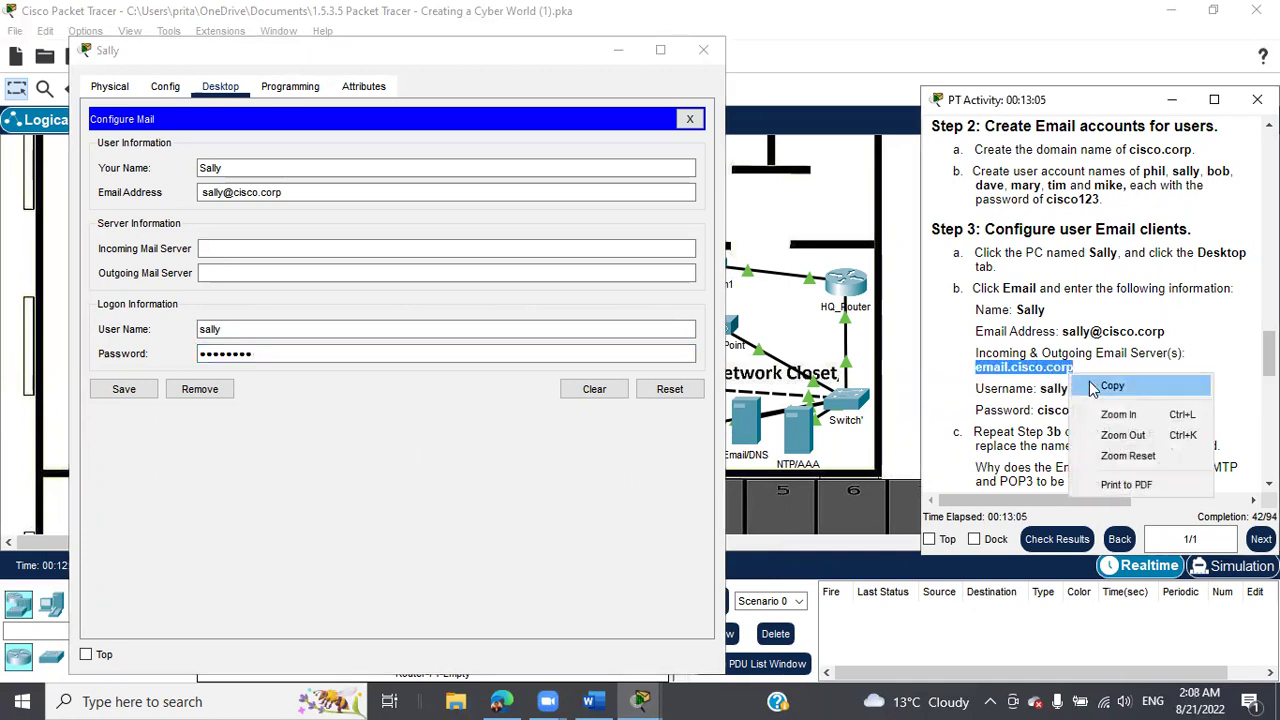
click(1089, 381)
click(268, 246)
right_click(270, 249)
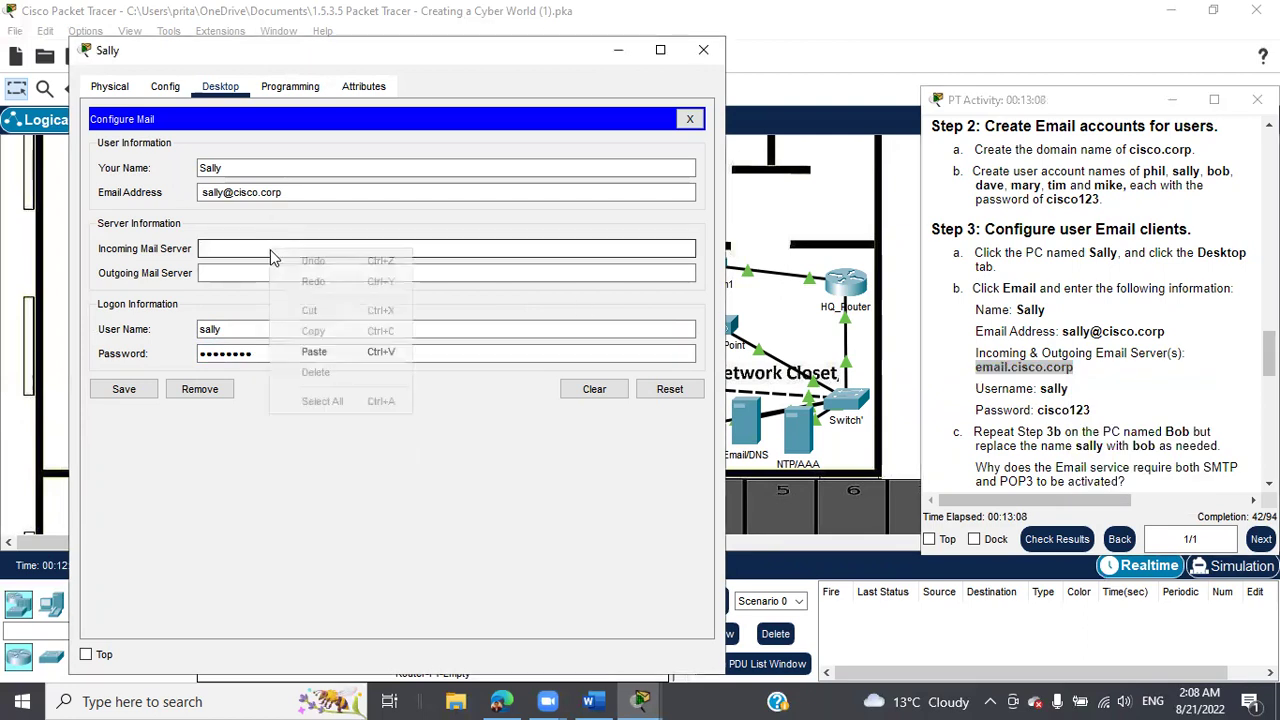
click(317, 354)
click(298, 274)
right_click(298, 274)
click(342, 378)
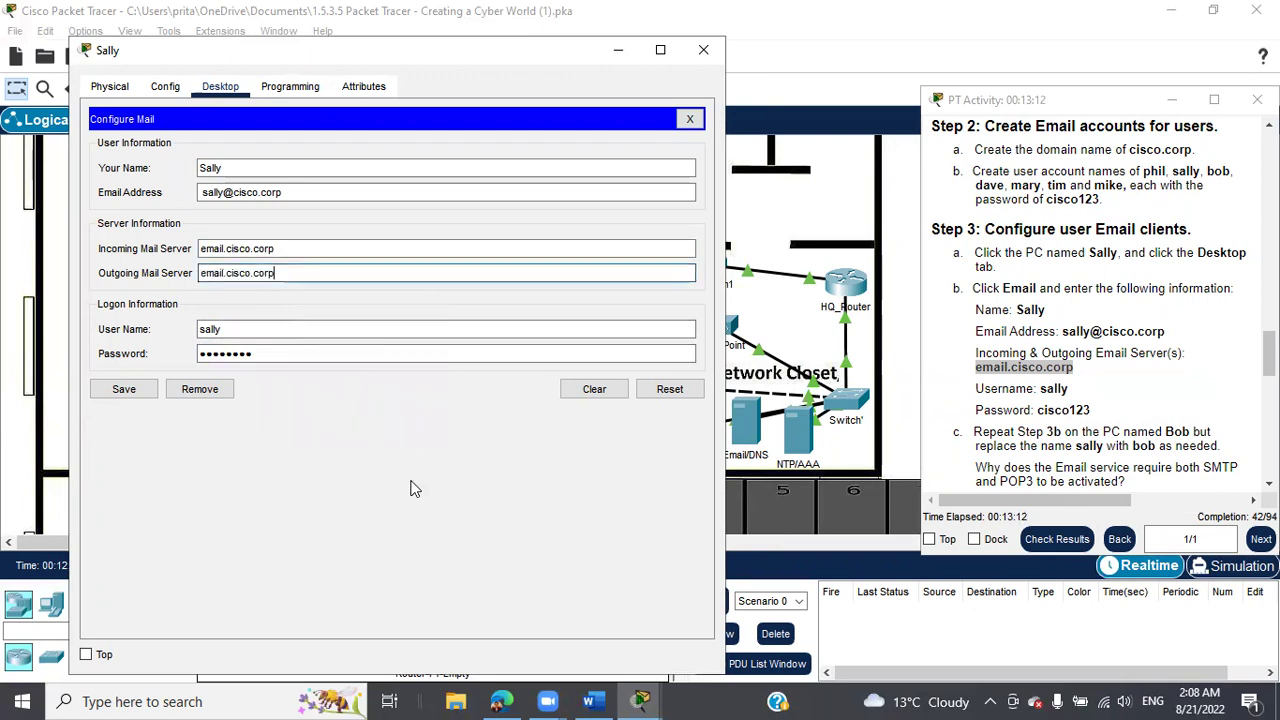
Fix the rejected email address by restoring its @ sign, then save the mail settings.
double_click(536, 45)
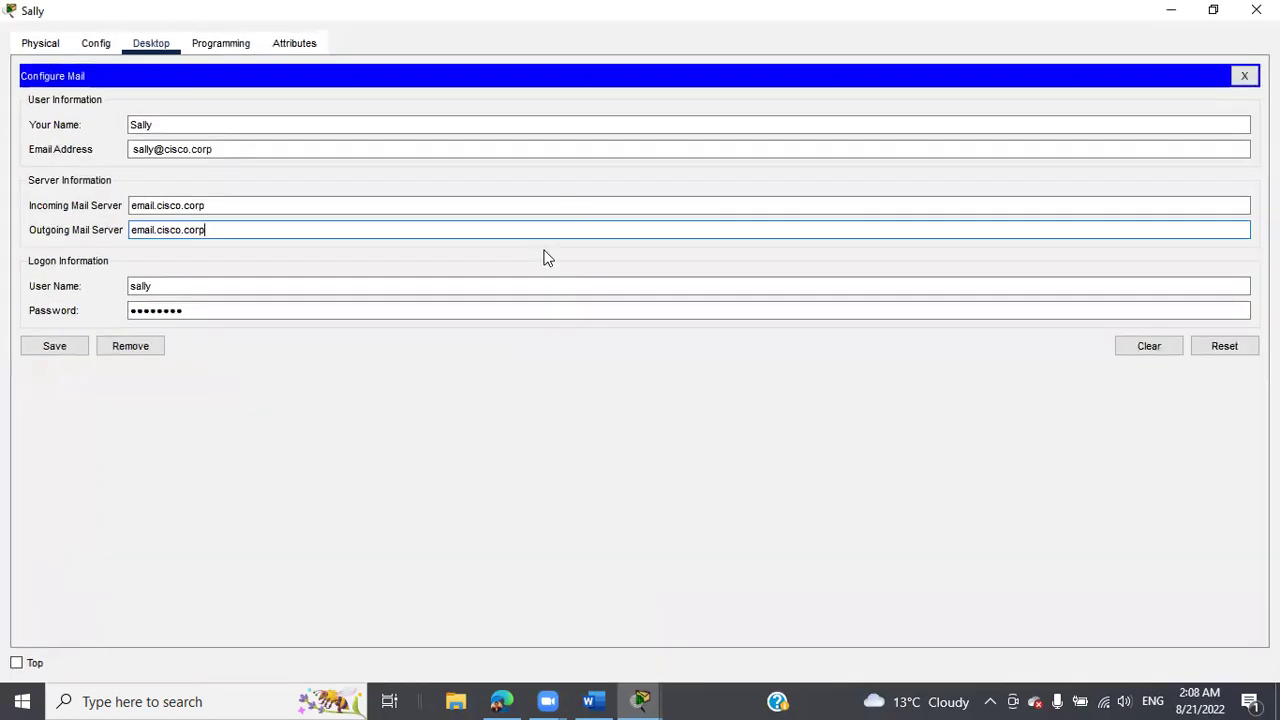
click(49, 350)
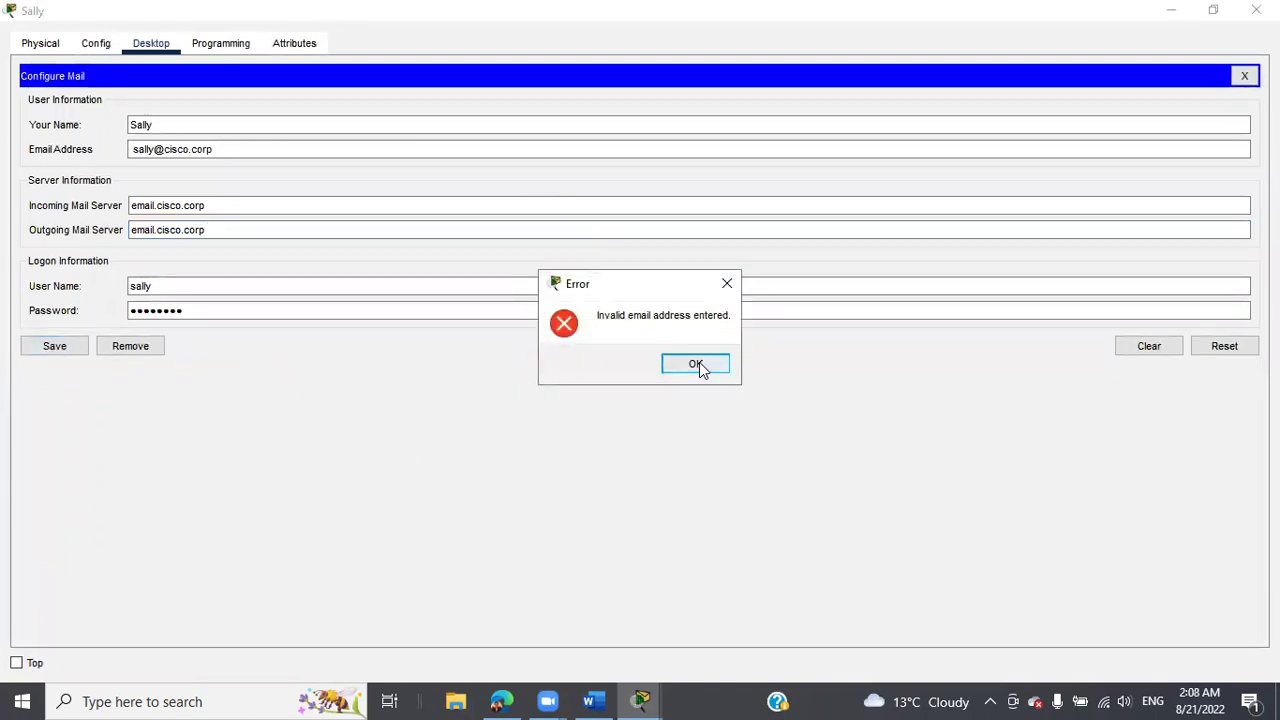
click(702, 368)
click(285, 151)
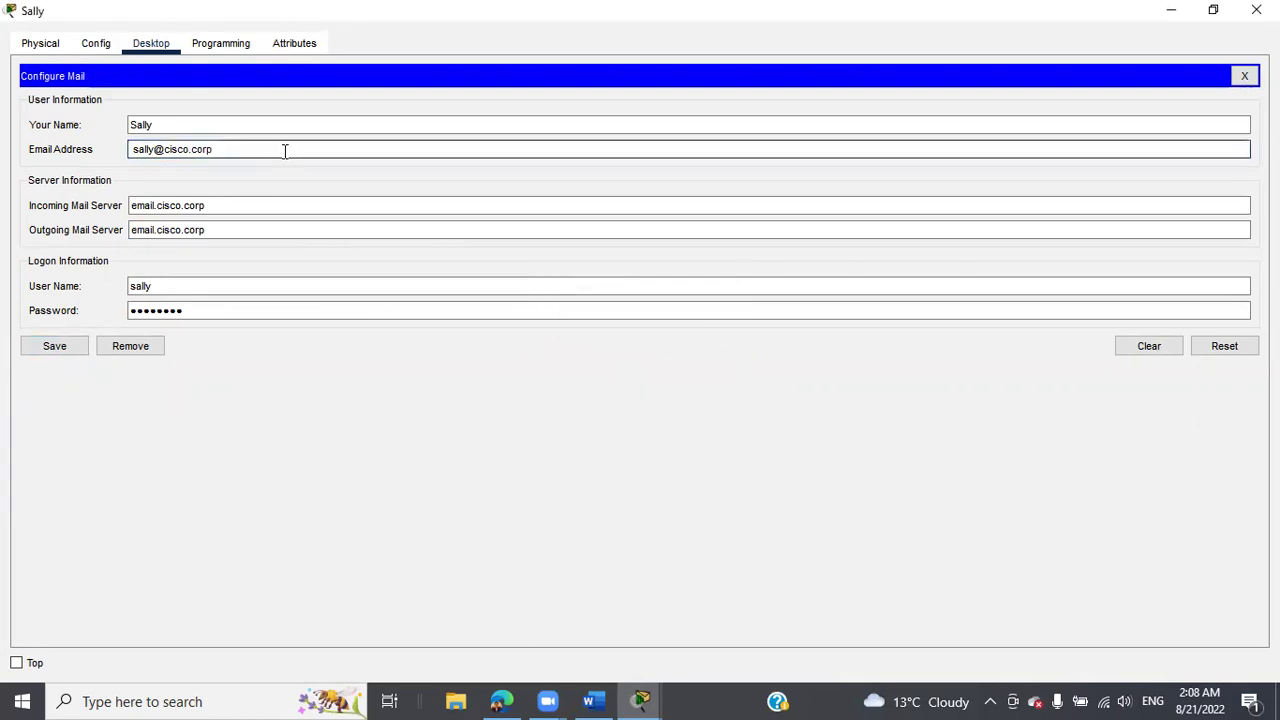
key(BackSpace)
key(BackSpace)
key(BackSpace)
key(BackSpace)
key(BackSpace)
key(BackSpace)
key(BackSpace)
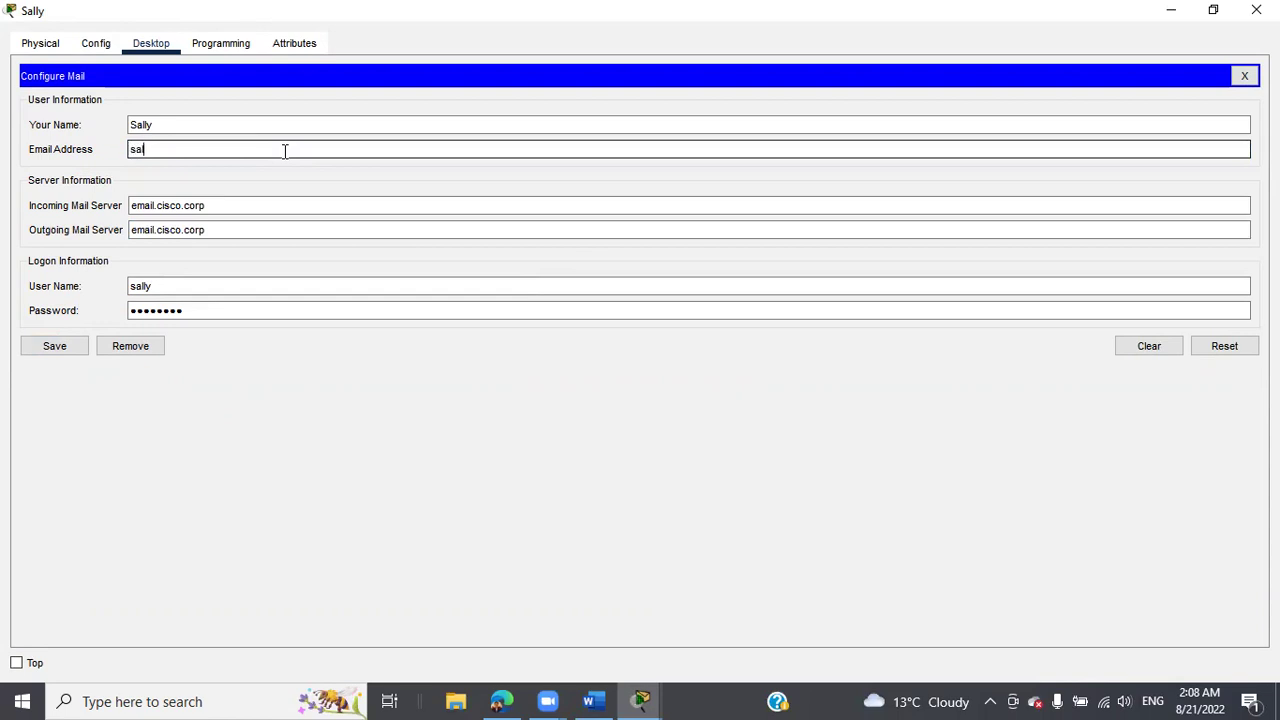
text(@cisco.corp)
click(52, 347)
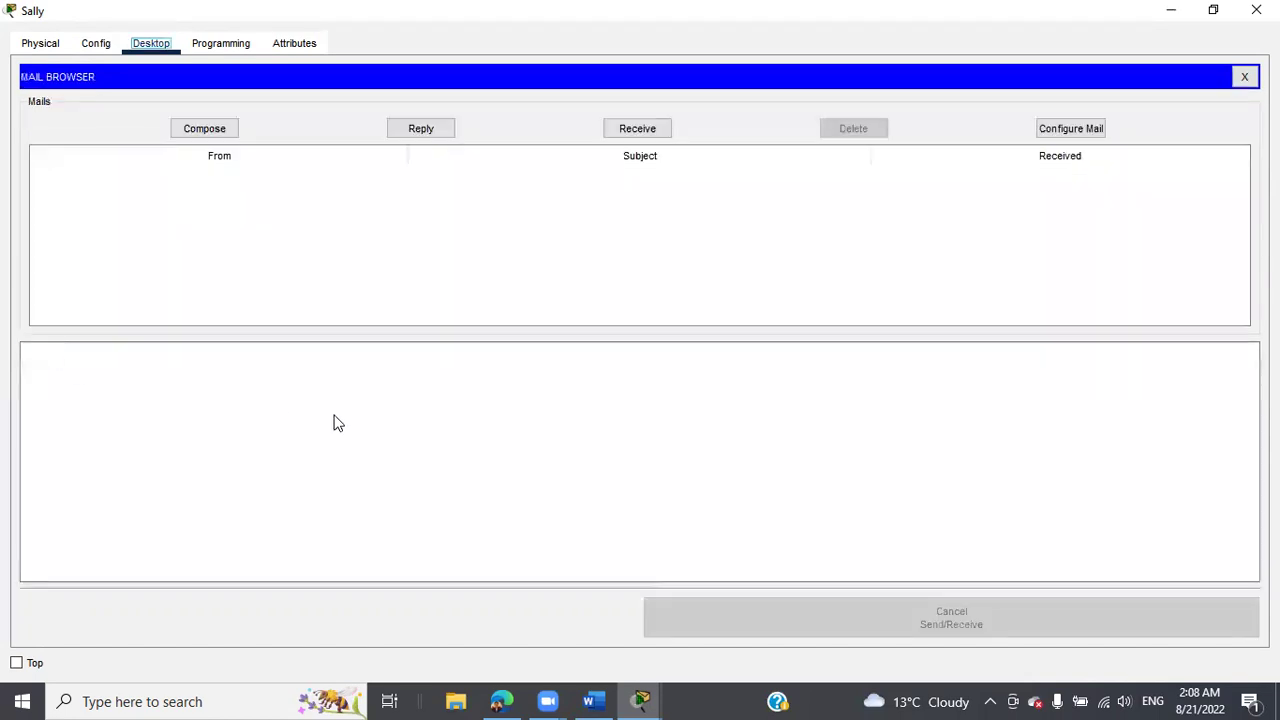
Compose a mail with a recipient and subject 'test message', send it, and dismiss the Server not found error.
click(218, 137)
click(240, 105)
text(phil@cisco.corp)
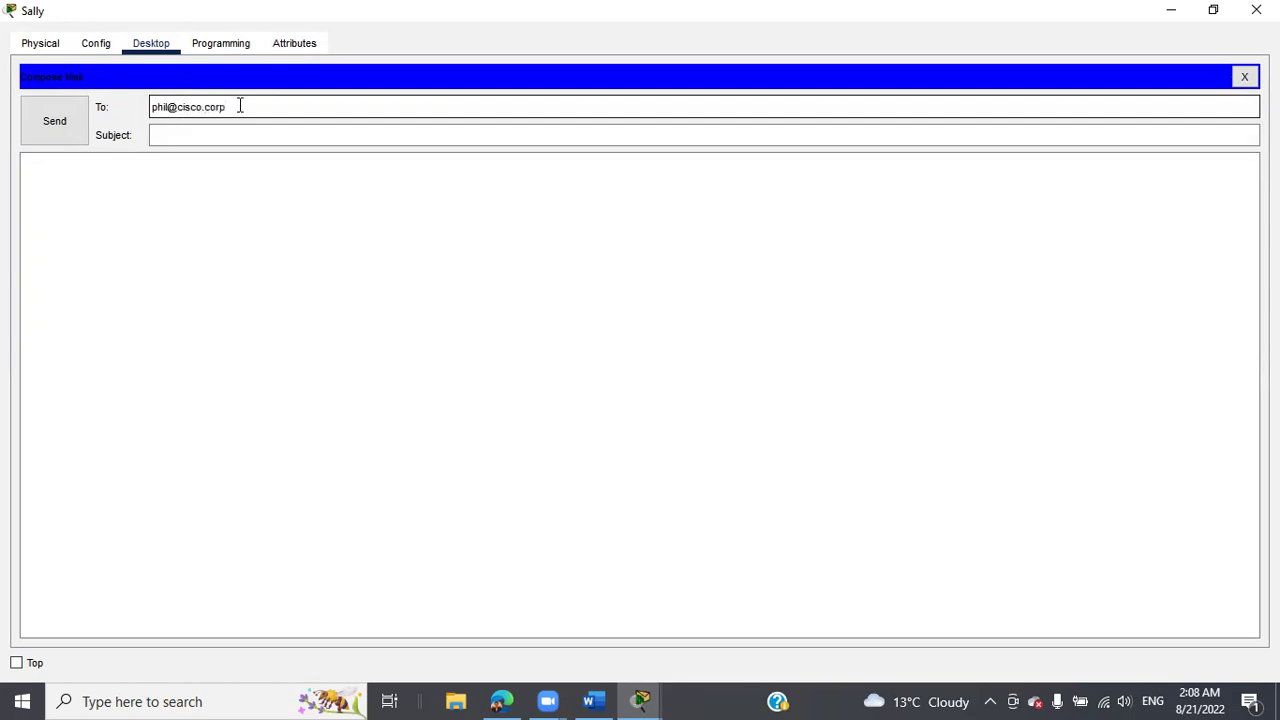
click(219, 136)
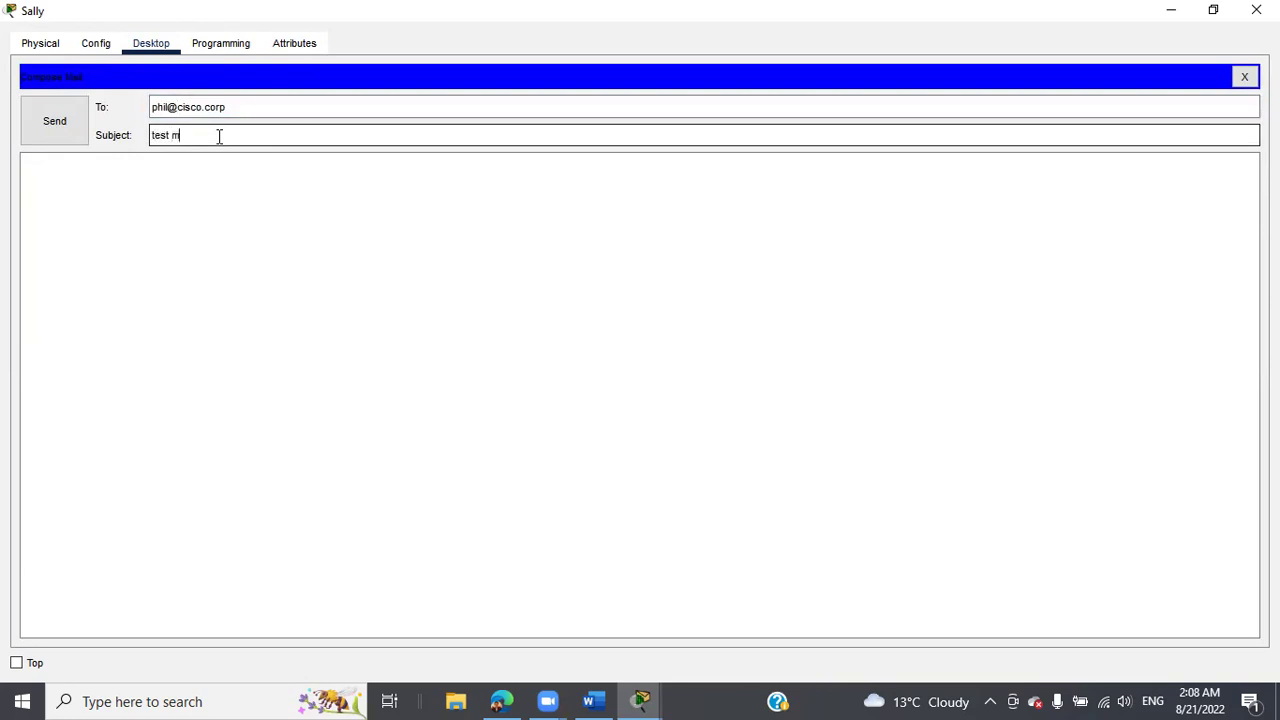
click(47, 128)
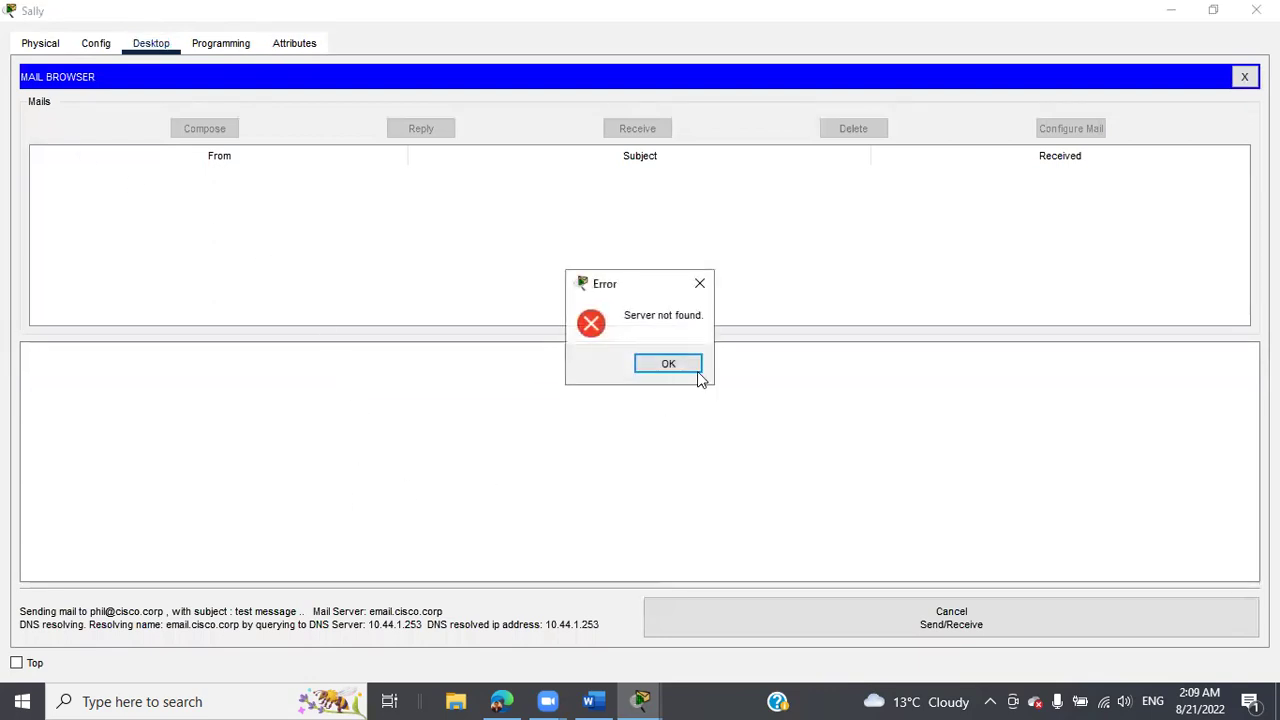
click(678, 365)
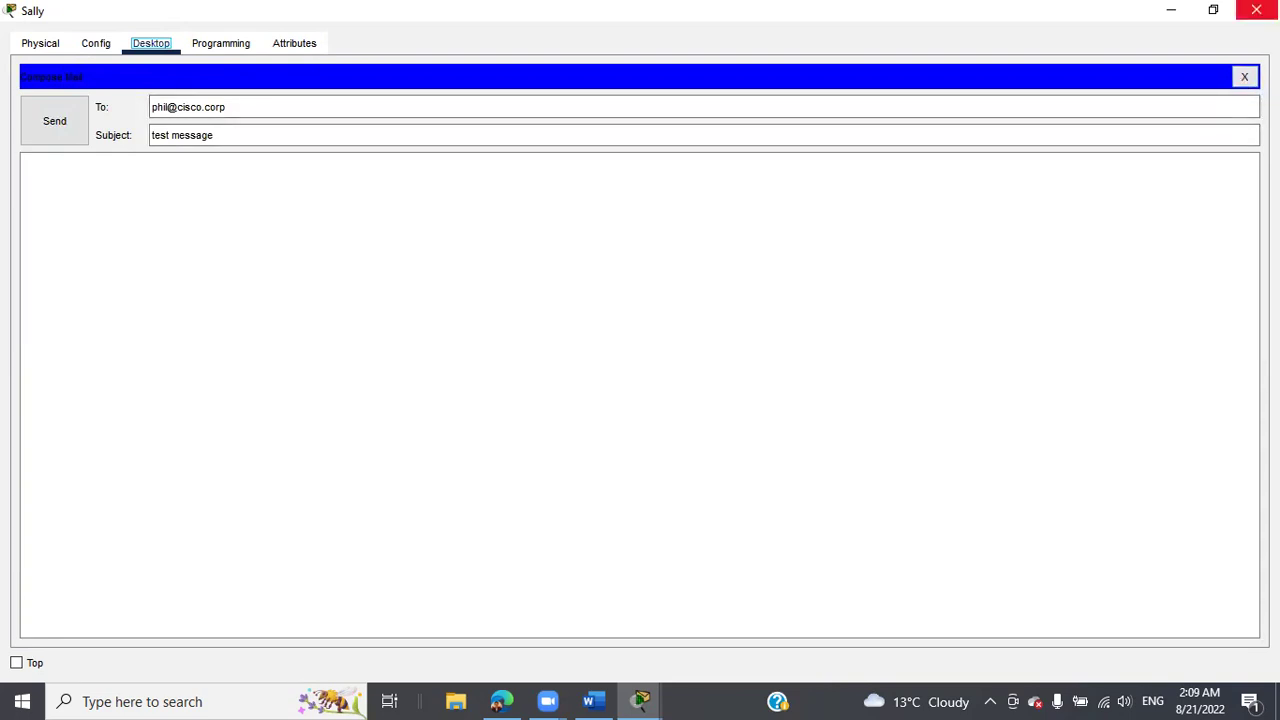
click(1256, 9)
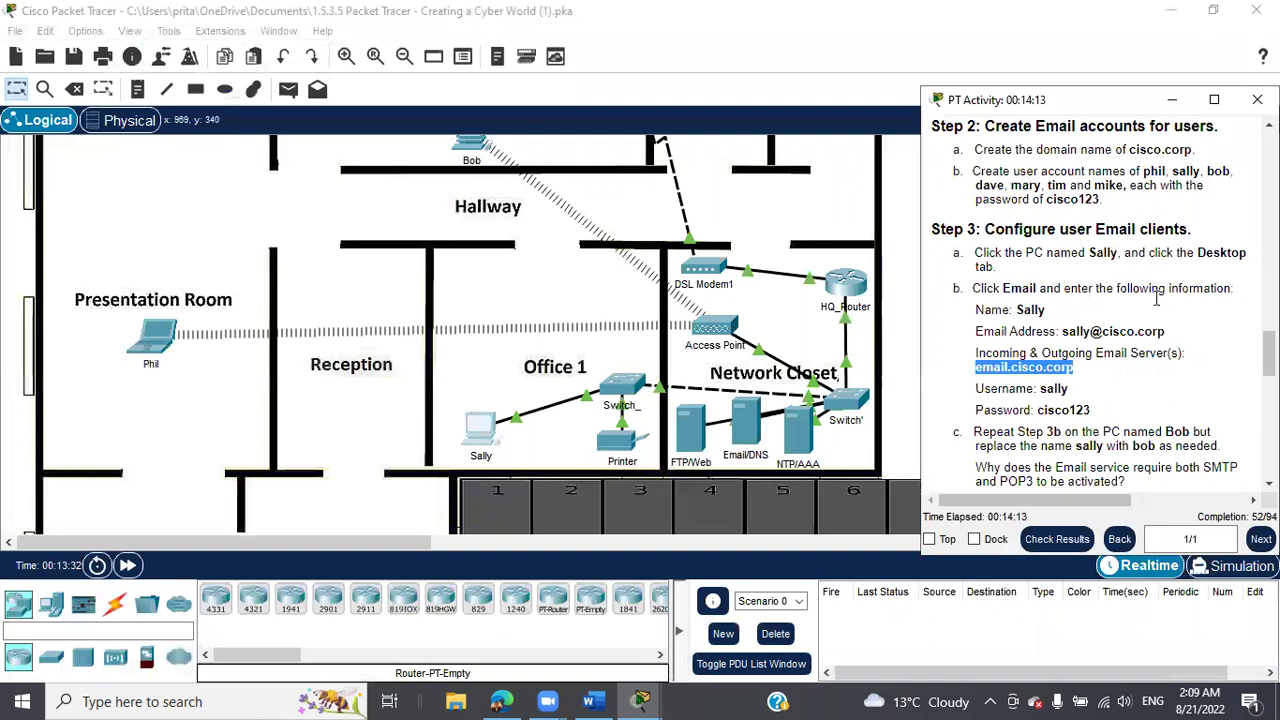
scroll(1175, 330, down, 2)
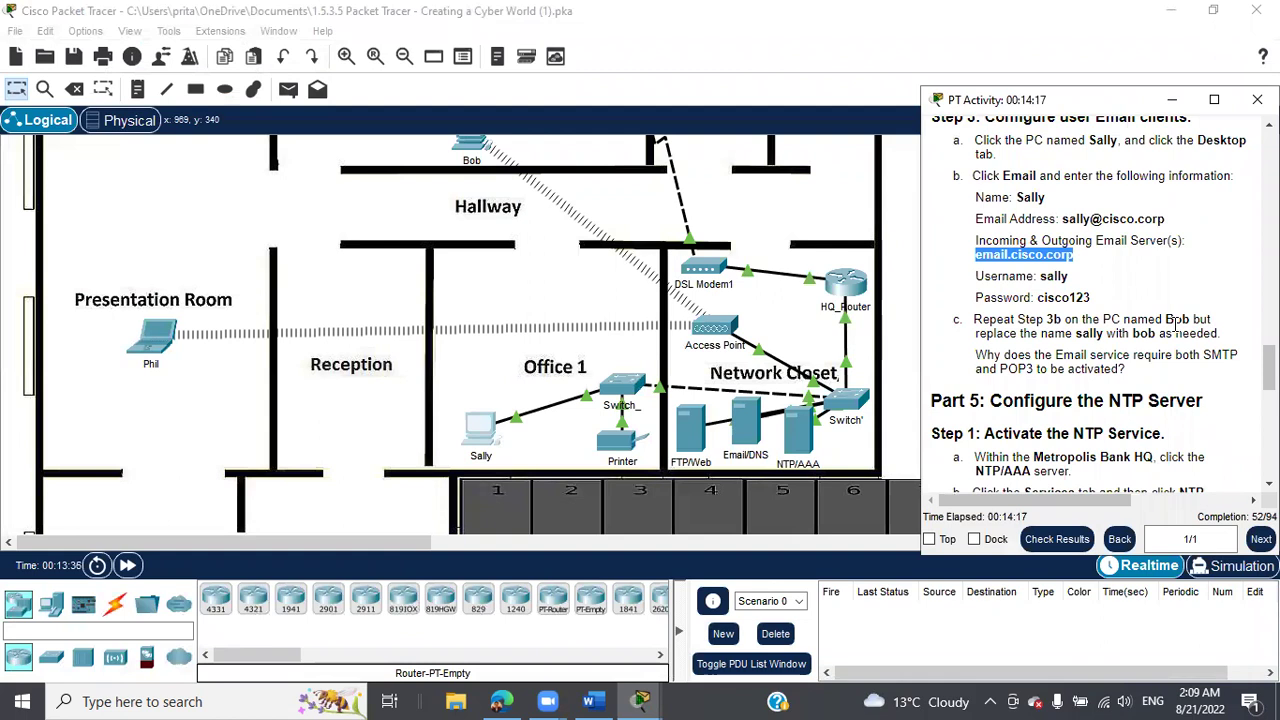
scroll(1175, 326, down, 3)
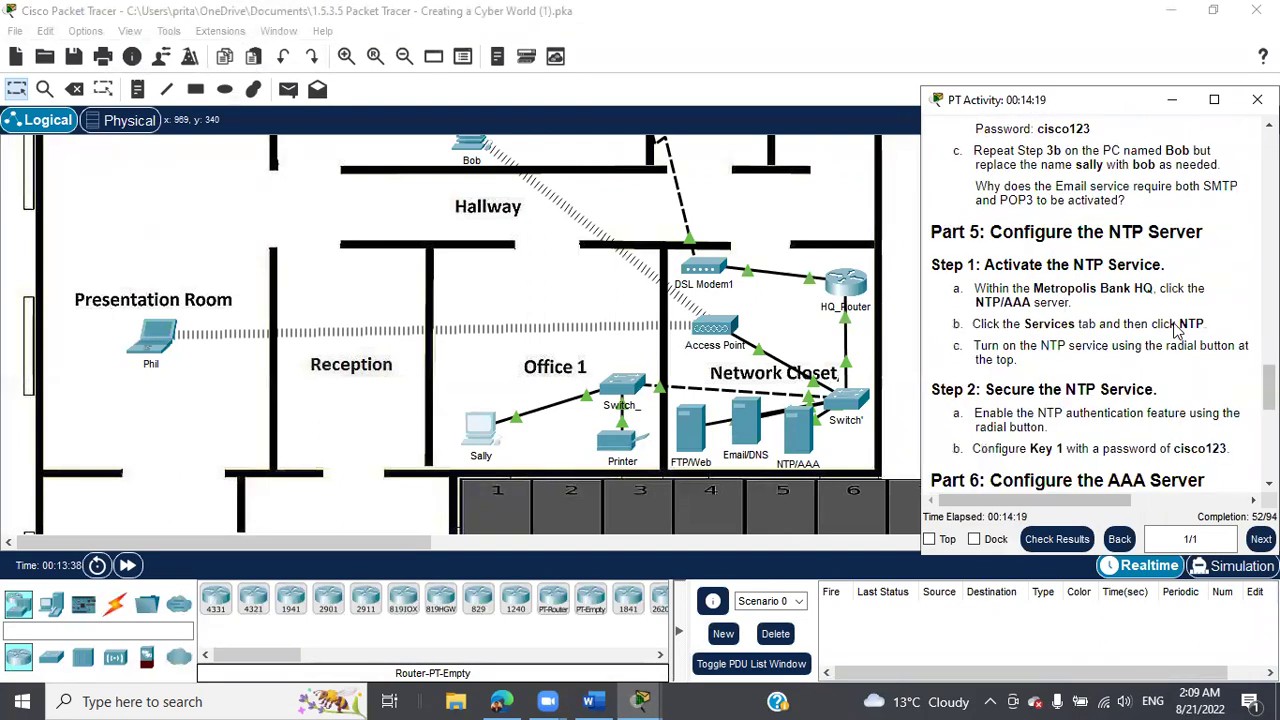
scroll(1178, 331, down, 2)
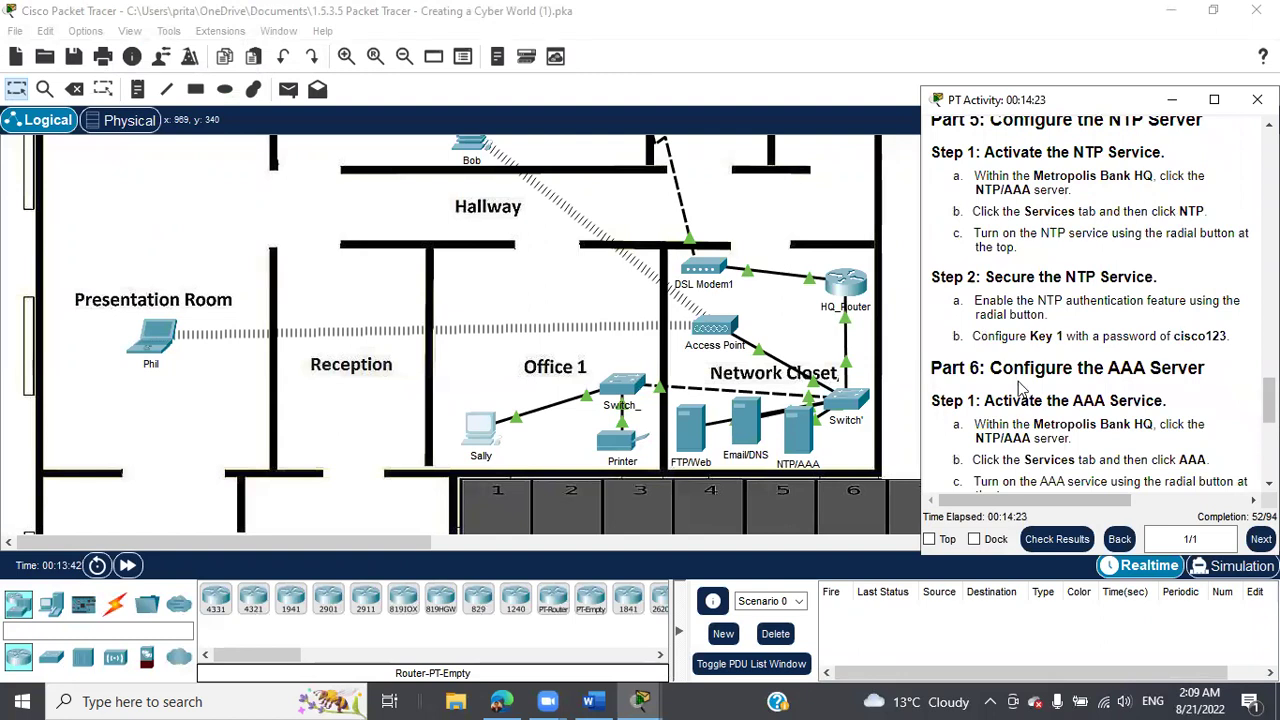
click(800, 441)
click(800, 441)
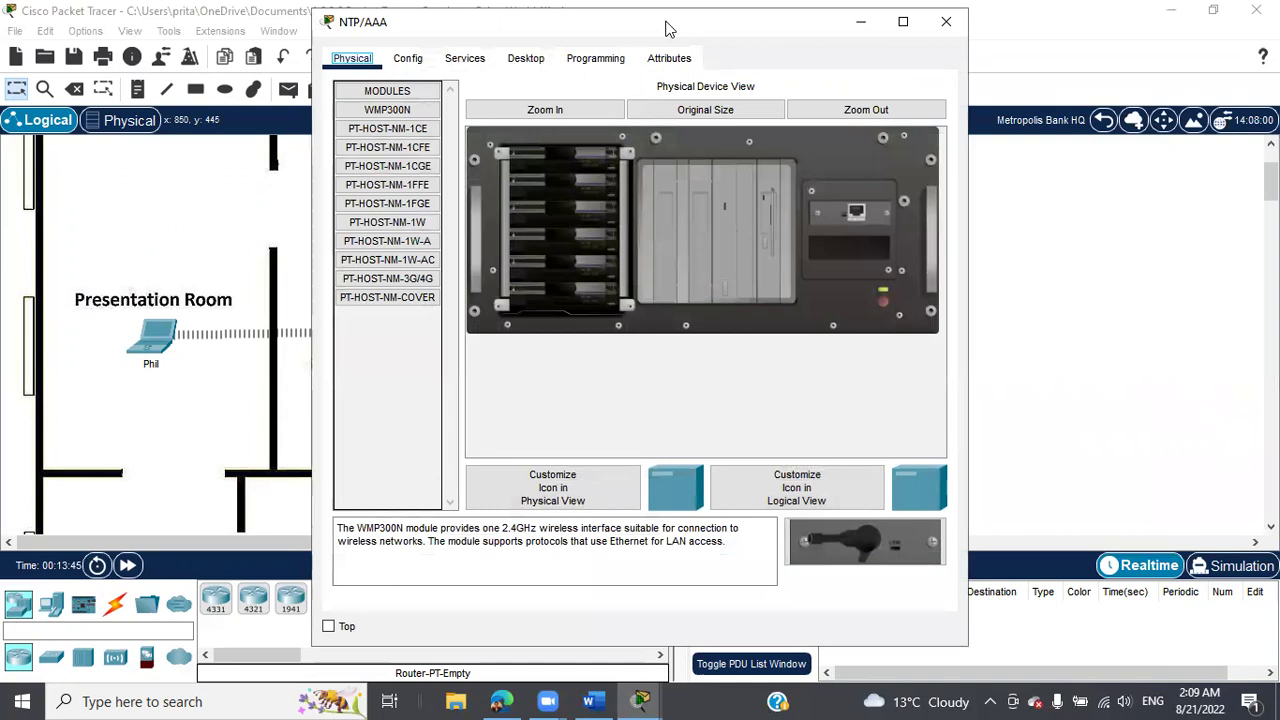
drag(658, 24, 446, 31)
Turn on HTTP and HTTPS, then switch NTP on with authentication enabled.
click(253, 65)
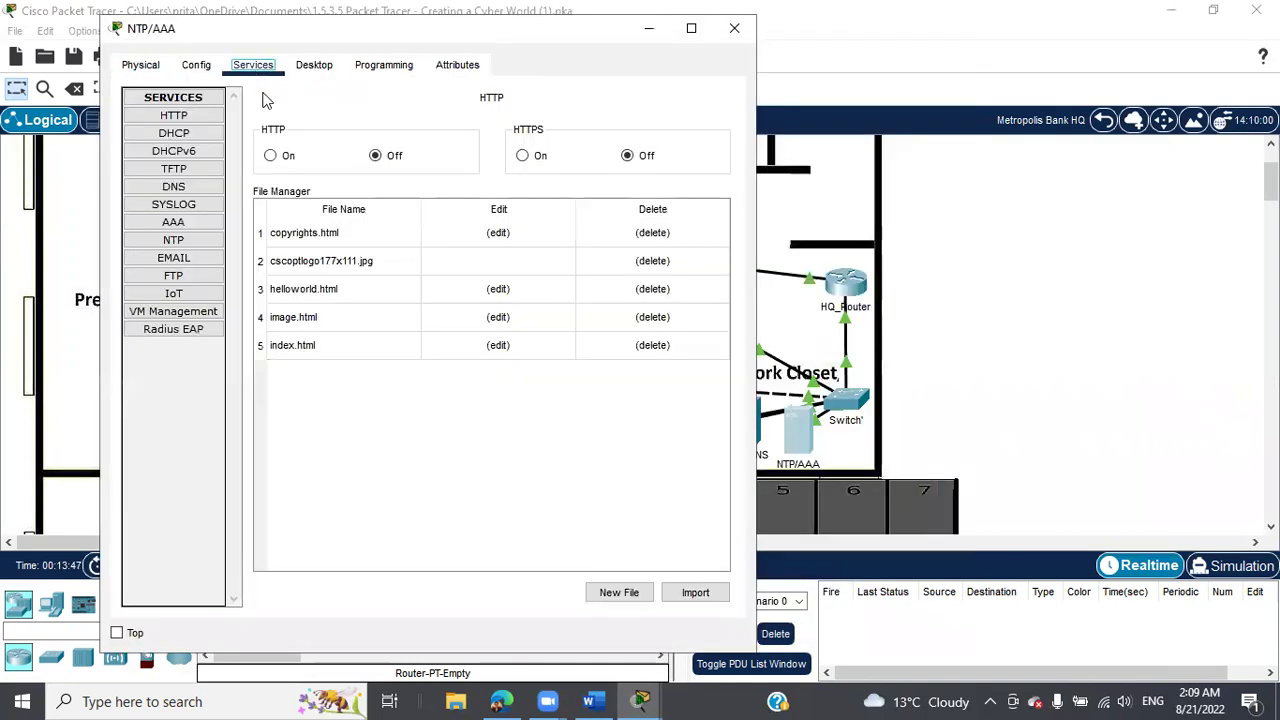
click(271, 157)
click(523, 157)
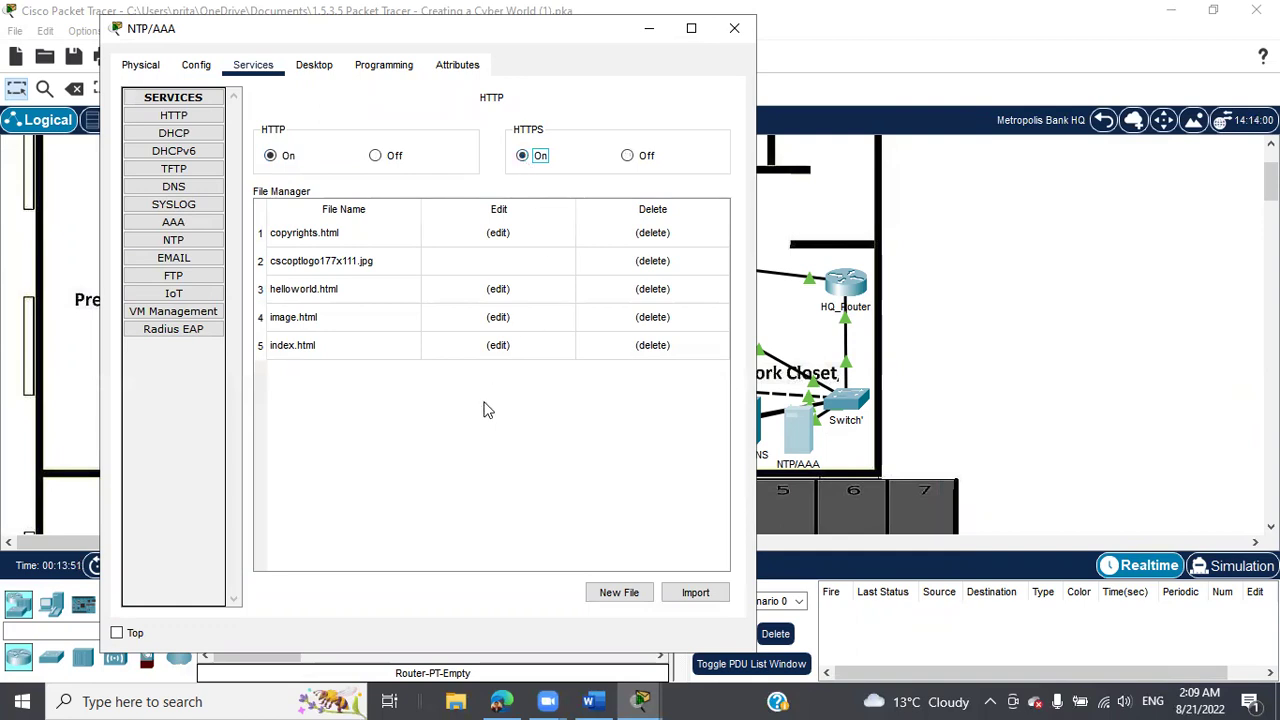
click(174, 116)
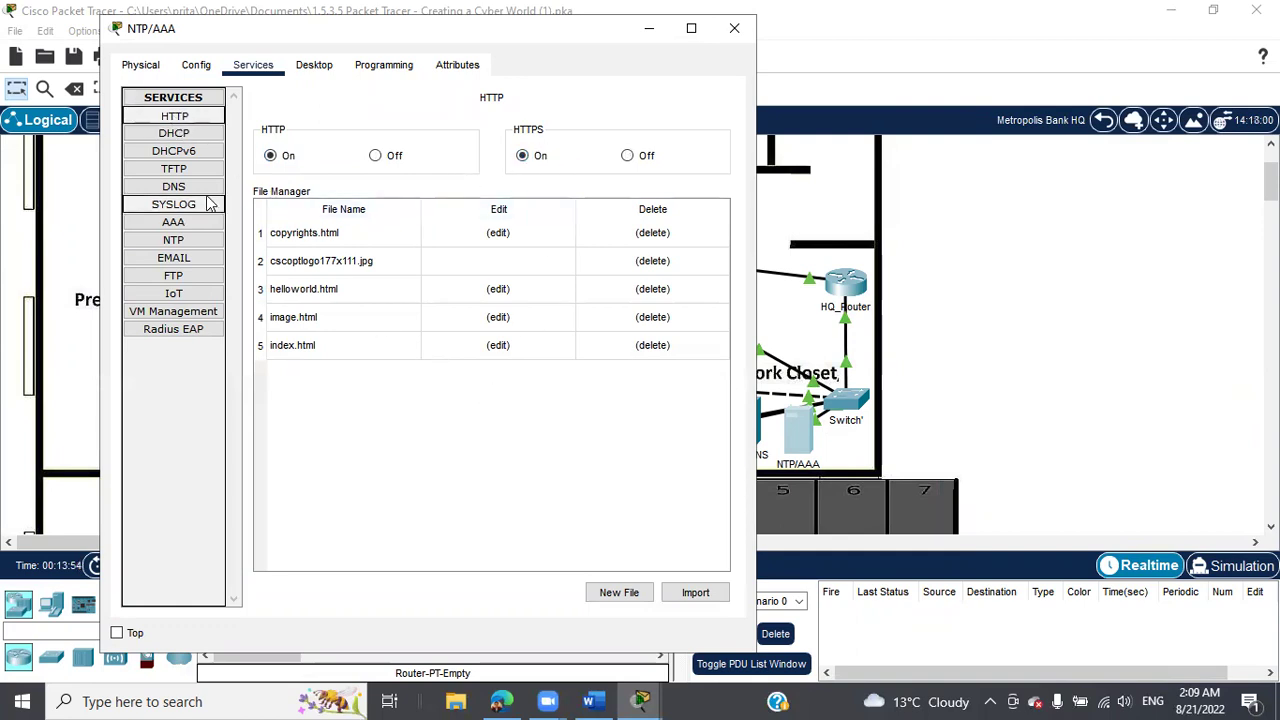
click(190, 246)
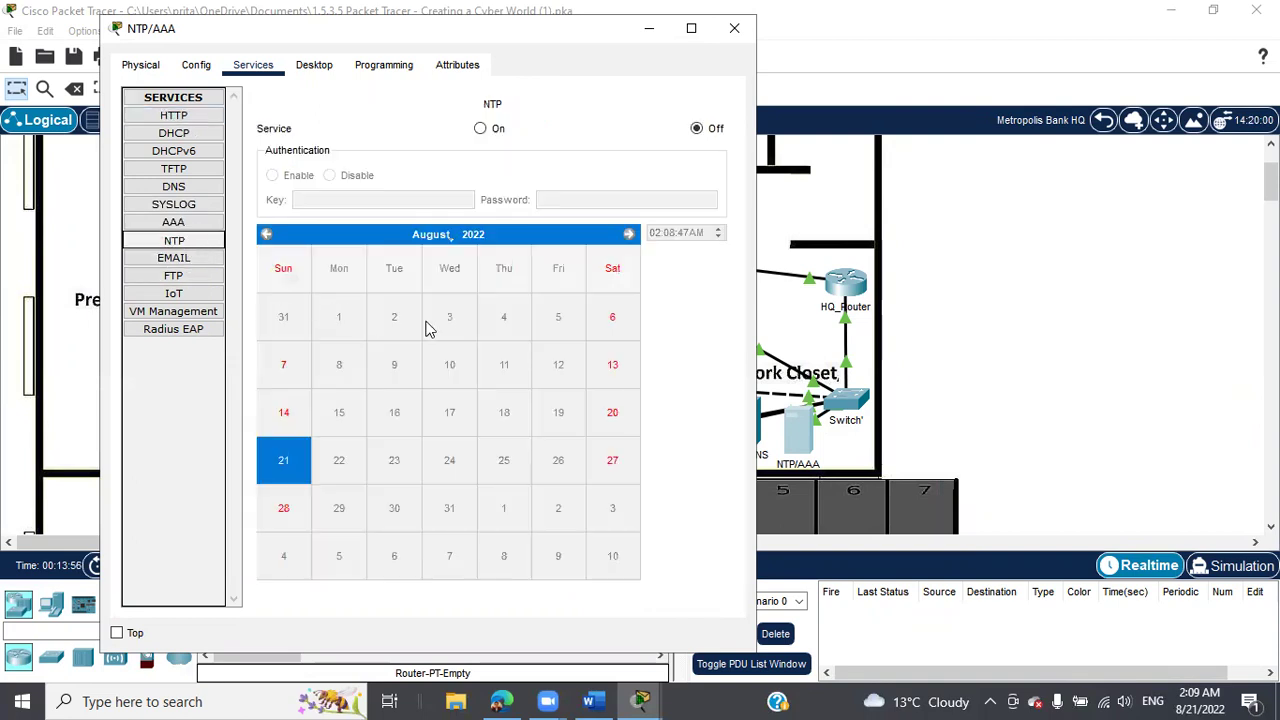
click(482, 129)
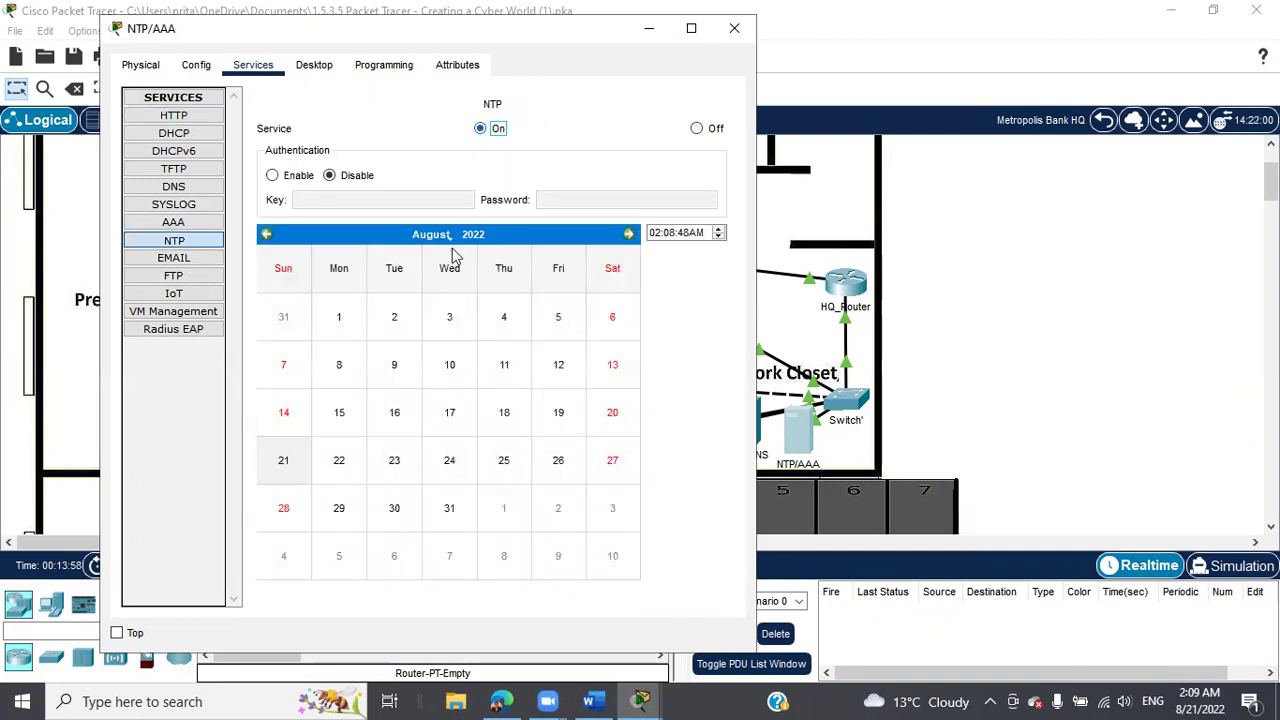
click(272, 175)
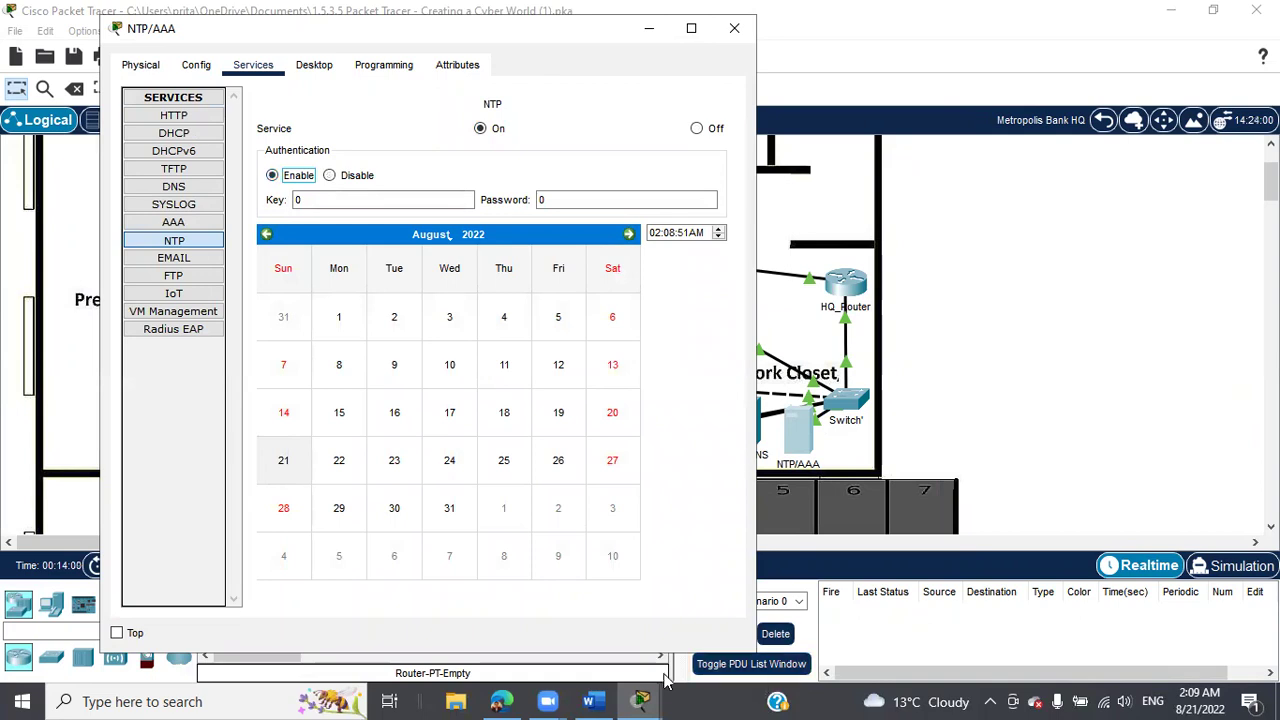
Bring back the activity instructions and scroll through them for the NTP key details.
click(641, 701)
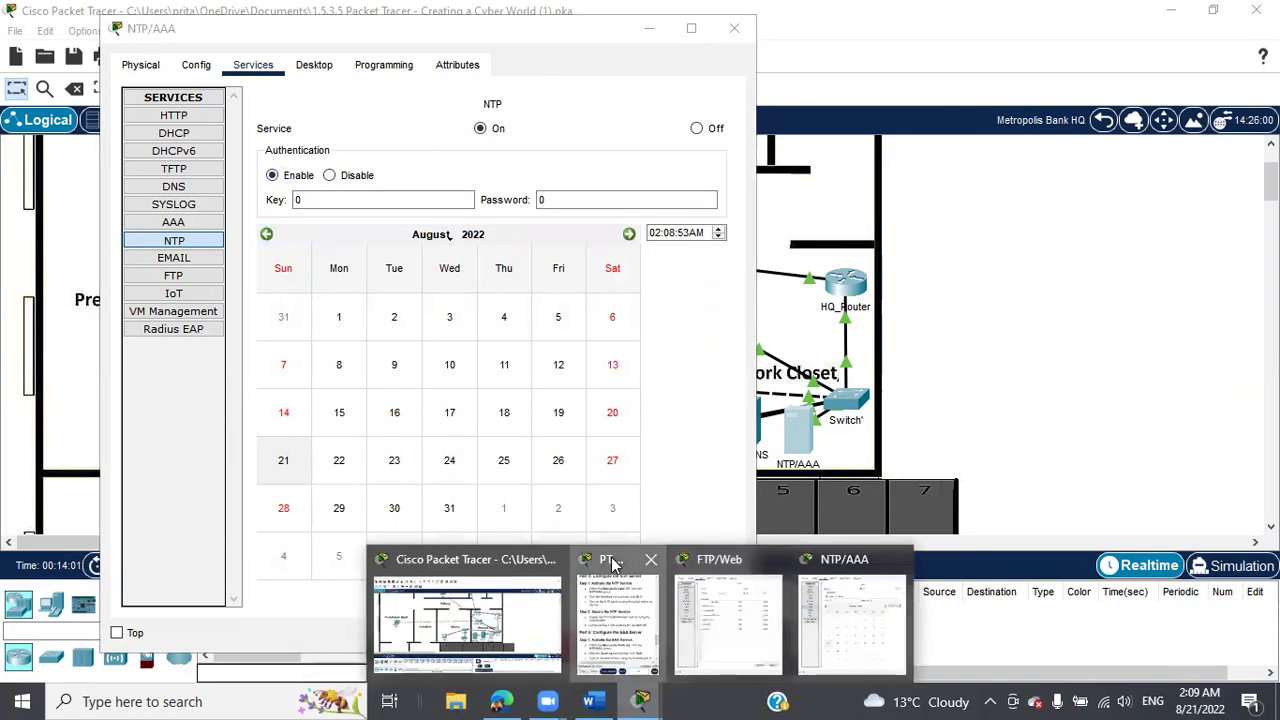
click(614, 568)
scroll(1098, 440, down, 5)
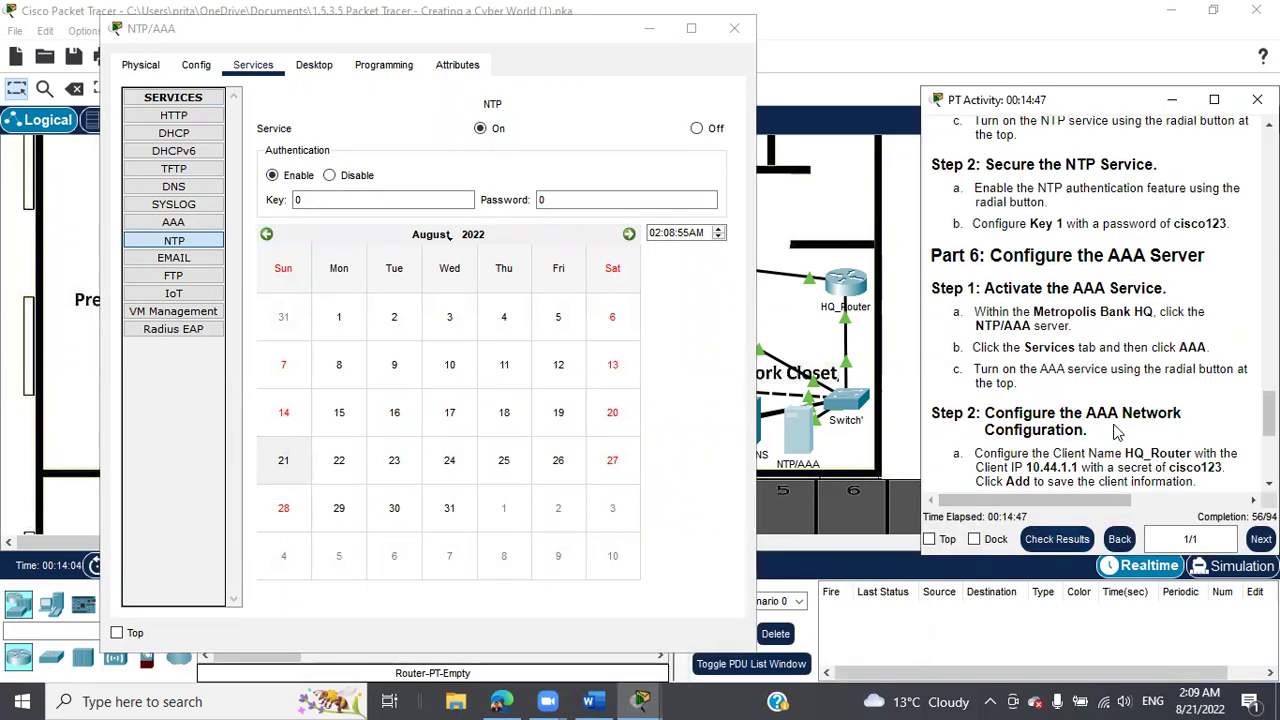
scroll(1117, 432, down, 3)
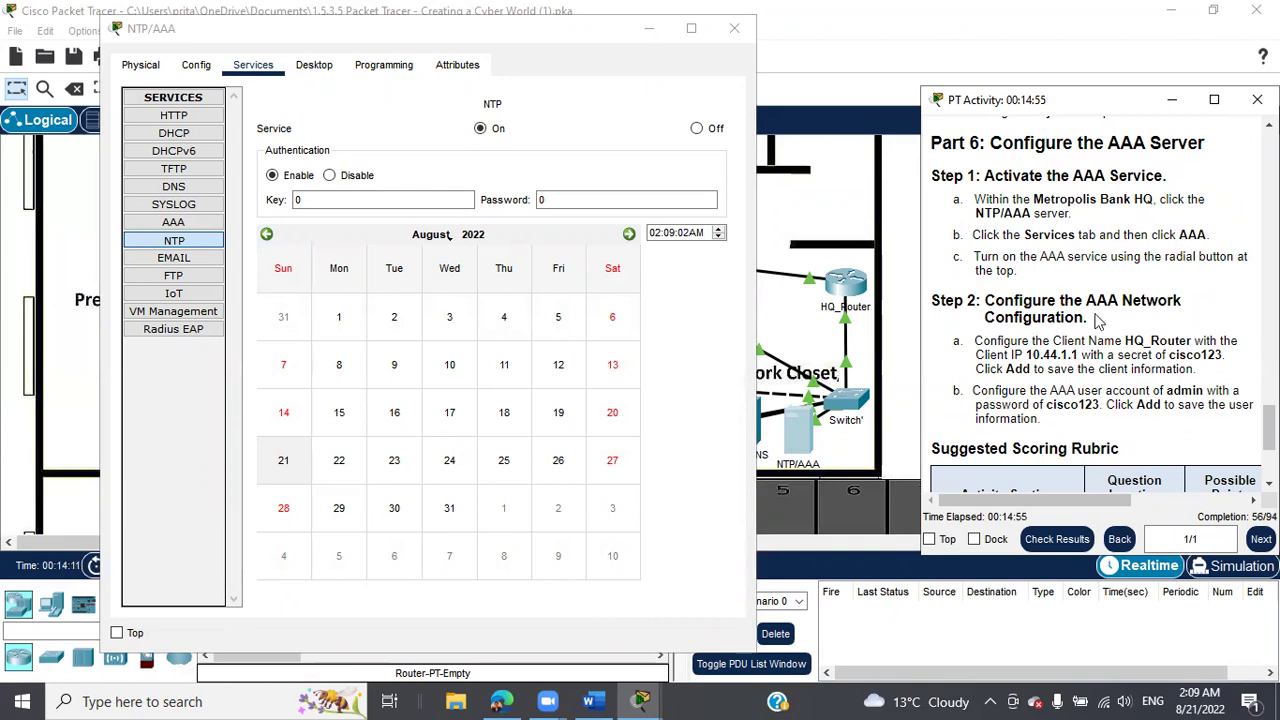
scroll(1138, 332, down, 1)
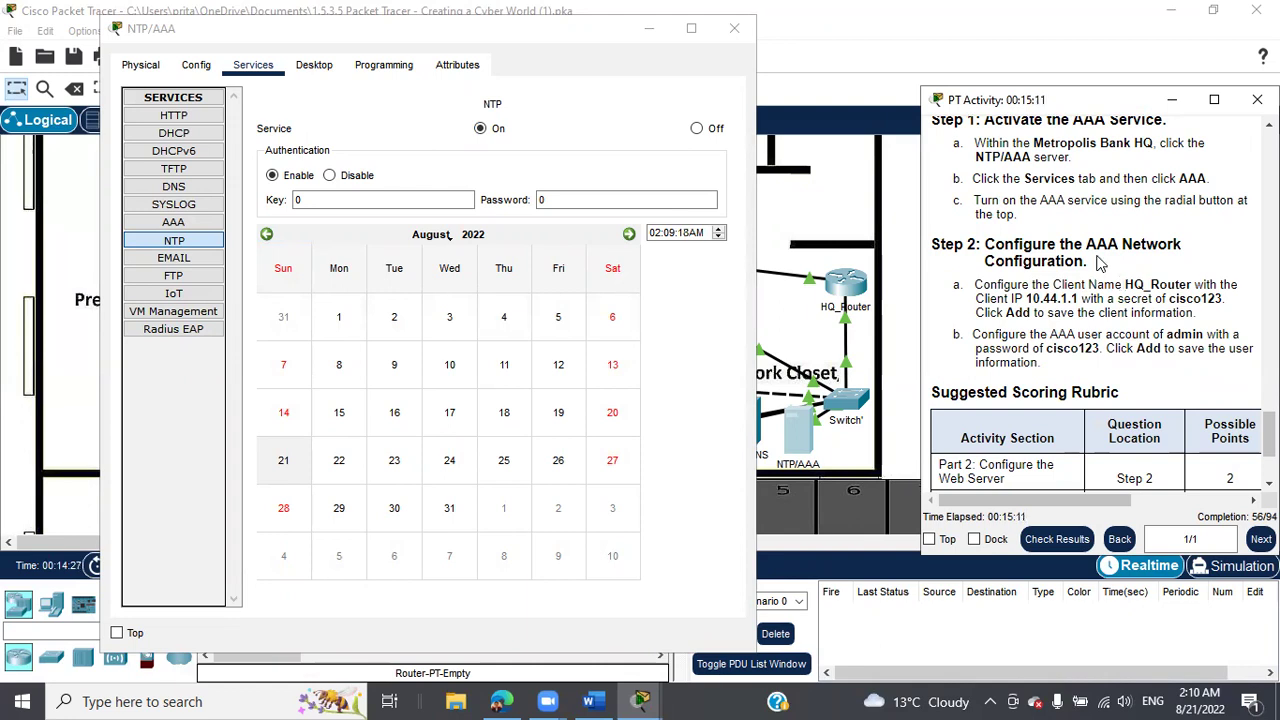
scroll(1113, 366, up, 1)
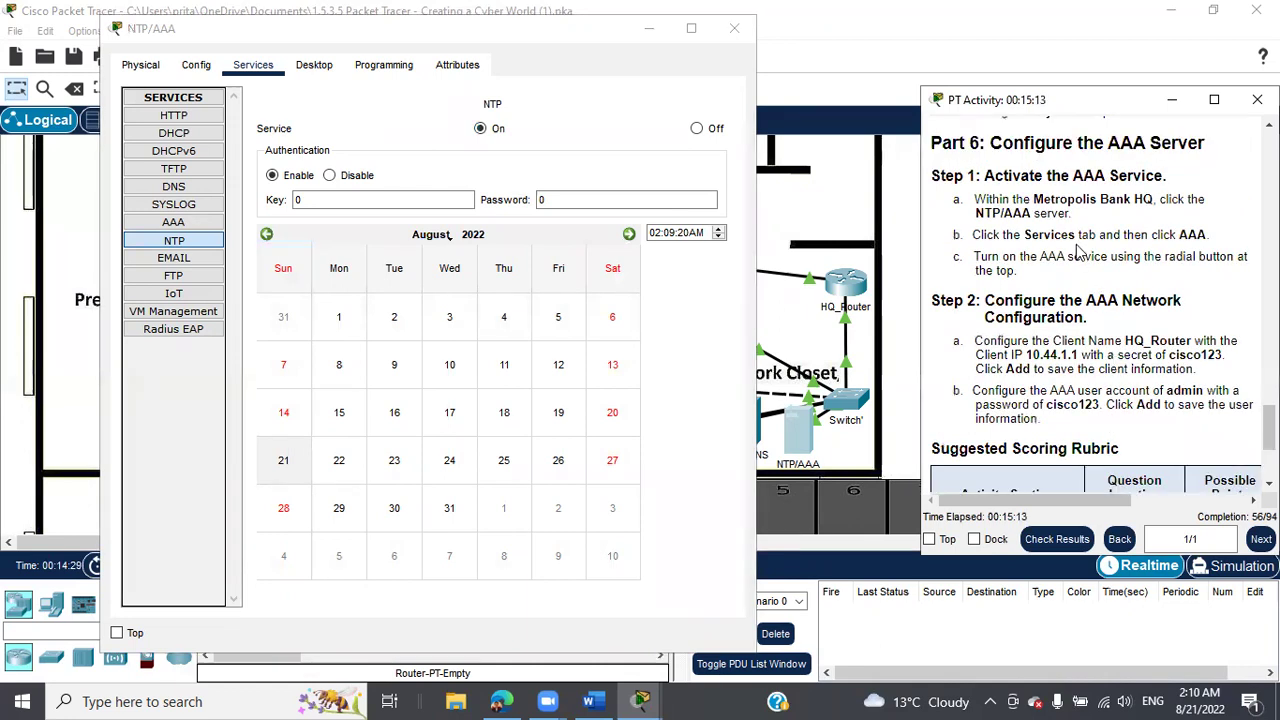
scroll(1116, 330, up, 2)
scroll(1120, 345, up, 1)
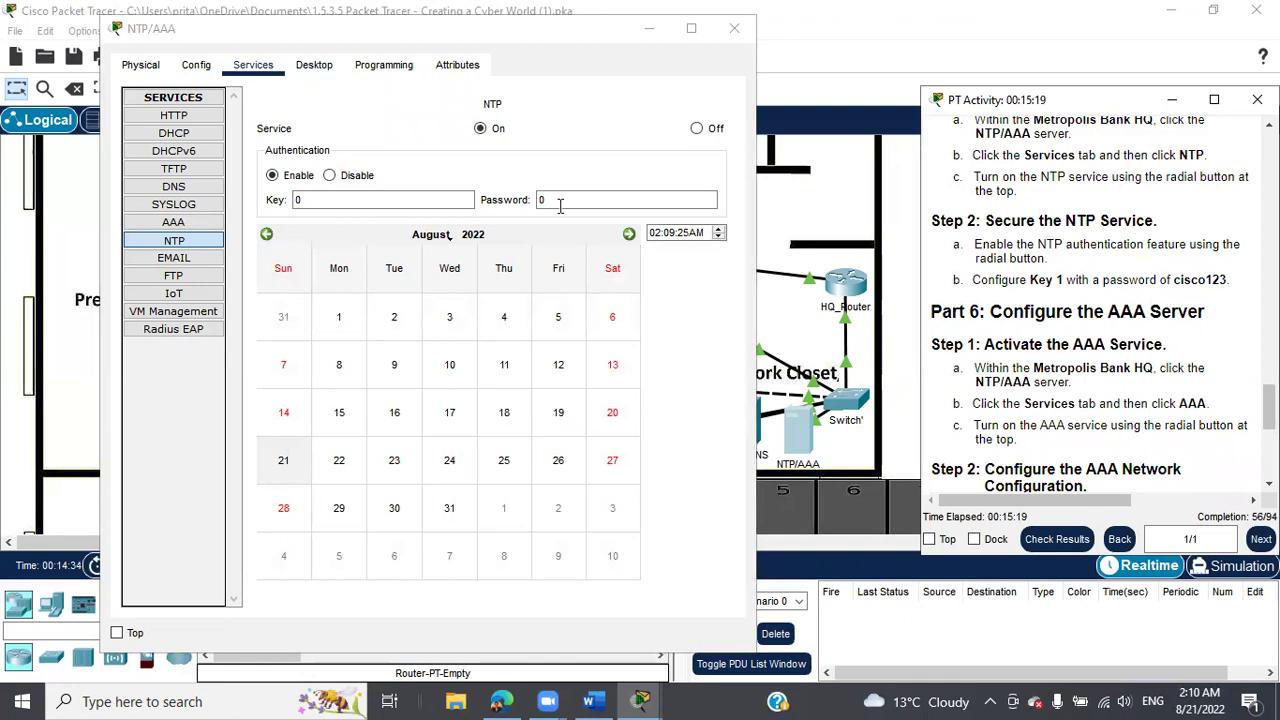
Set the NTP authentication key to 1 and enter its password.
double_click(297, 200)
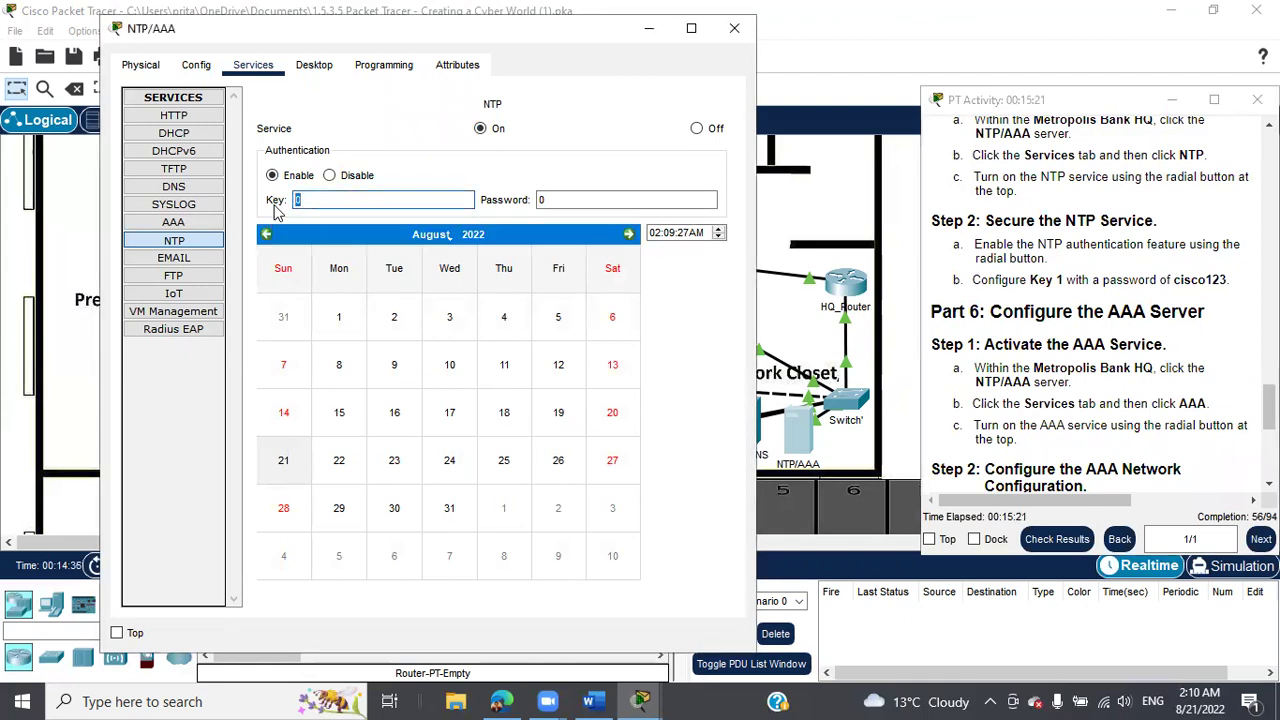
text(1)
double_click(552, 199)
text(c)
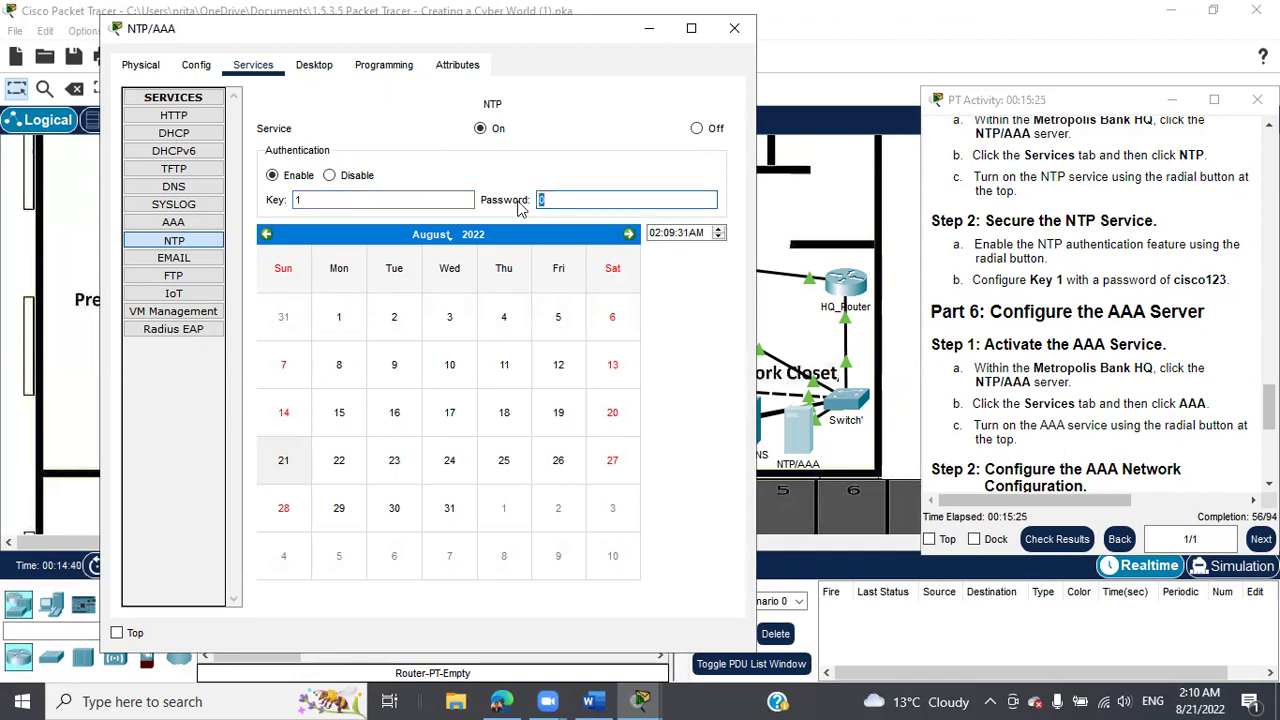
text(isco123)
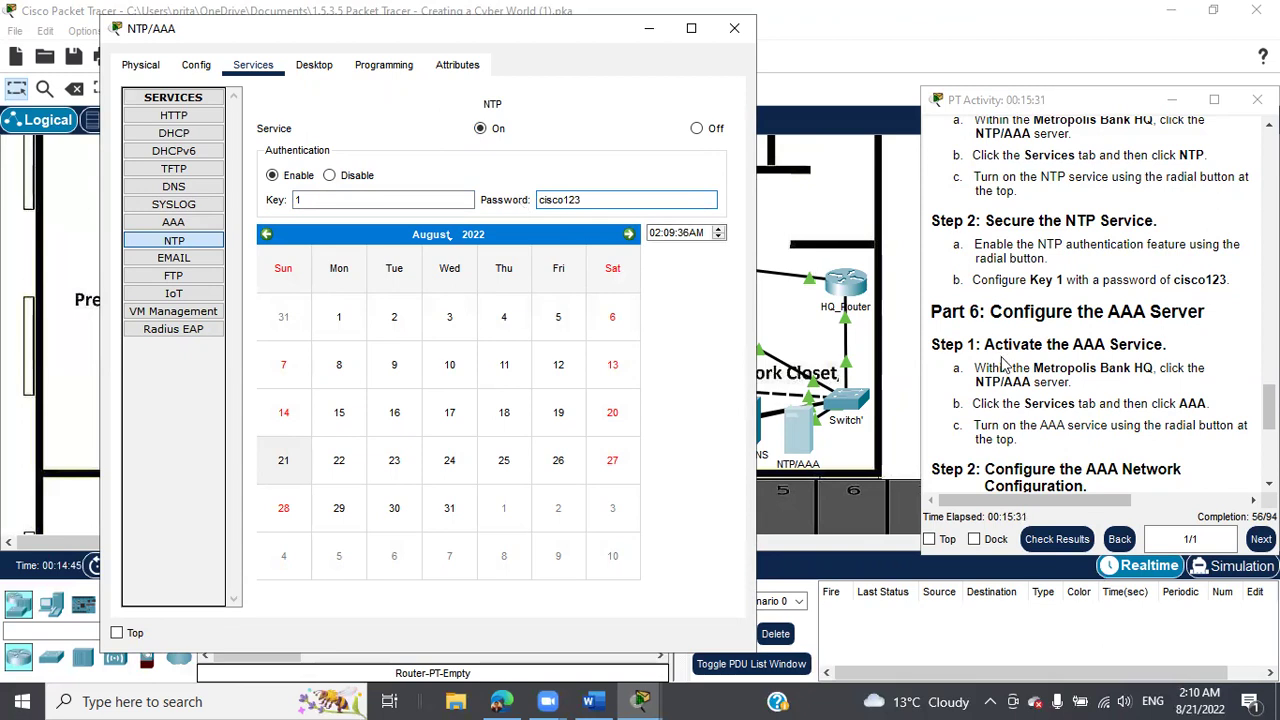
Turn AAA on and paste HQ_Router from the instructions as the client name.
click(179, 225)
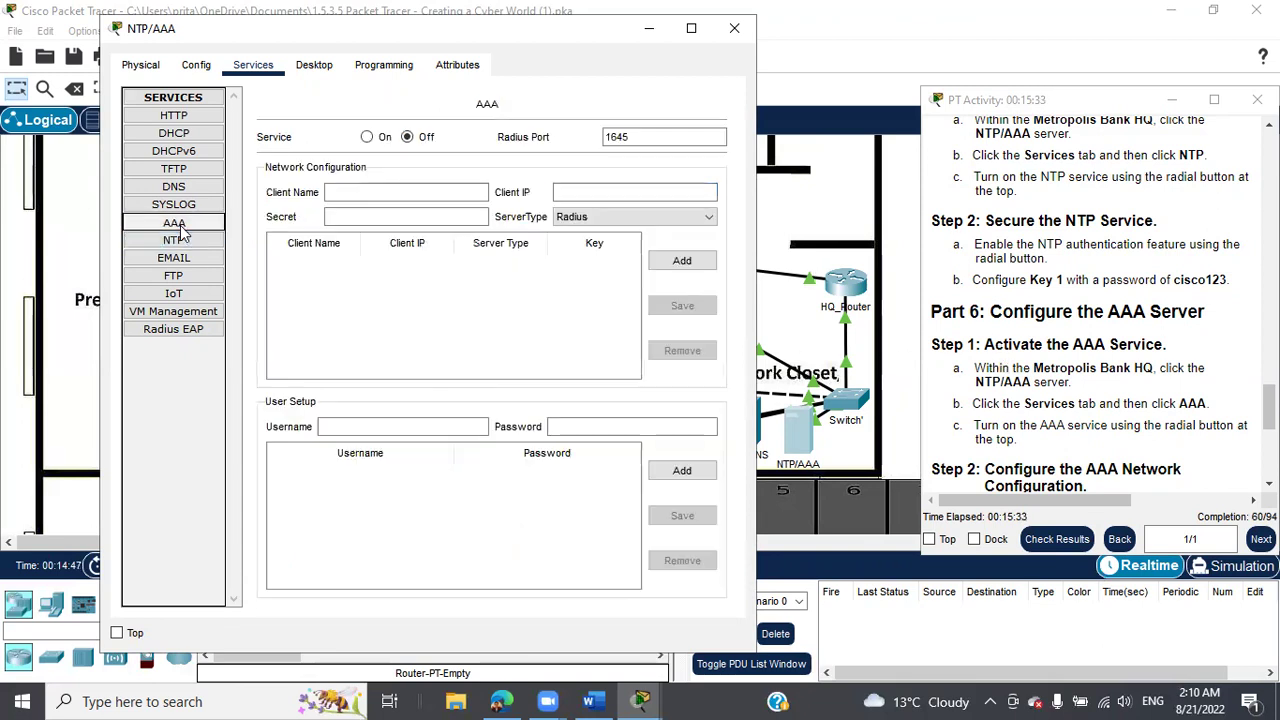
click(364, 138)
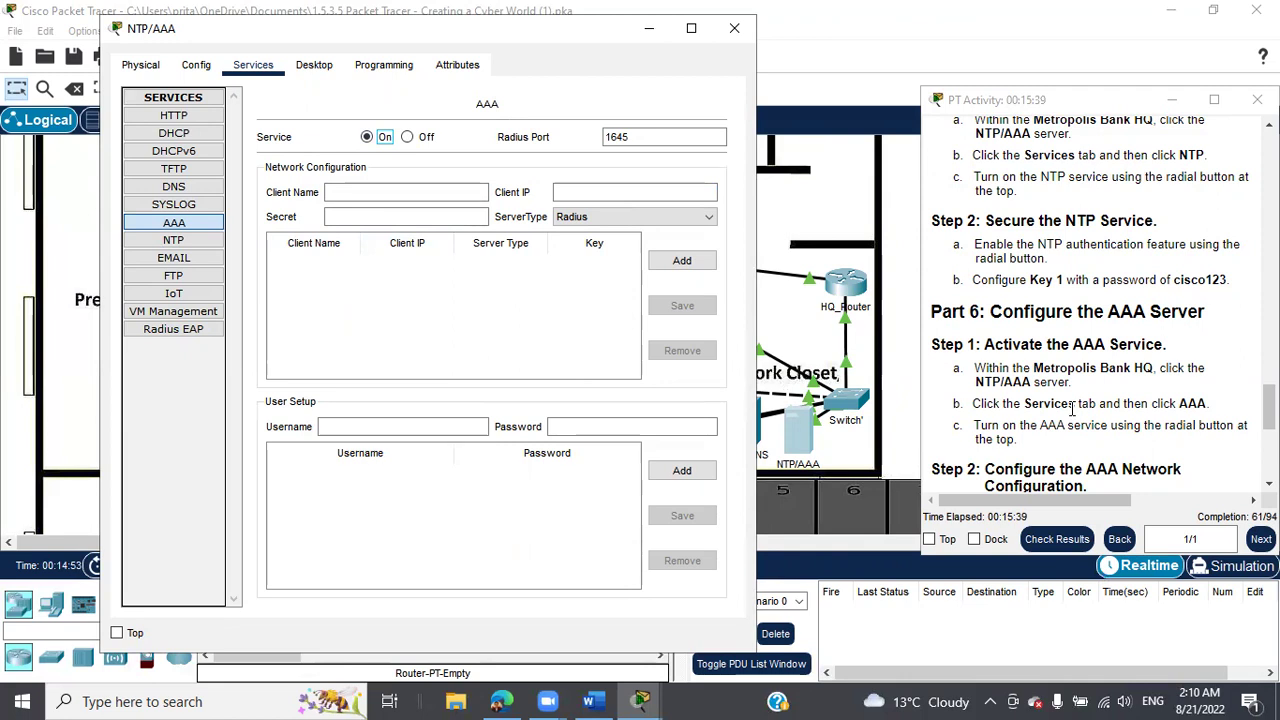
scroll(1060, 415, down, 2)
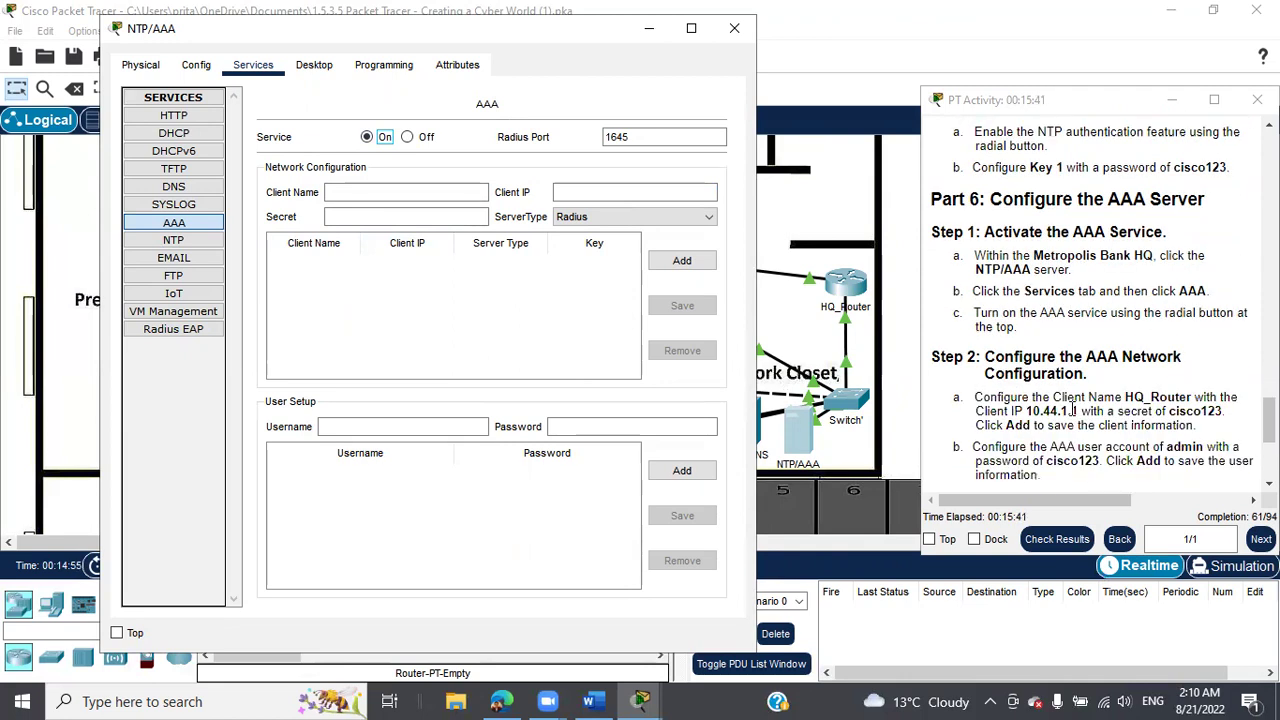
drag(1126, 399, 1194, 398)
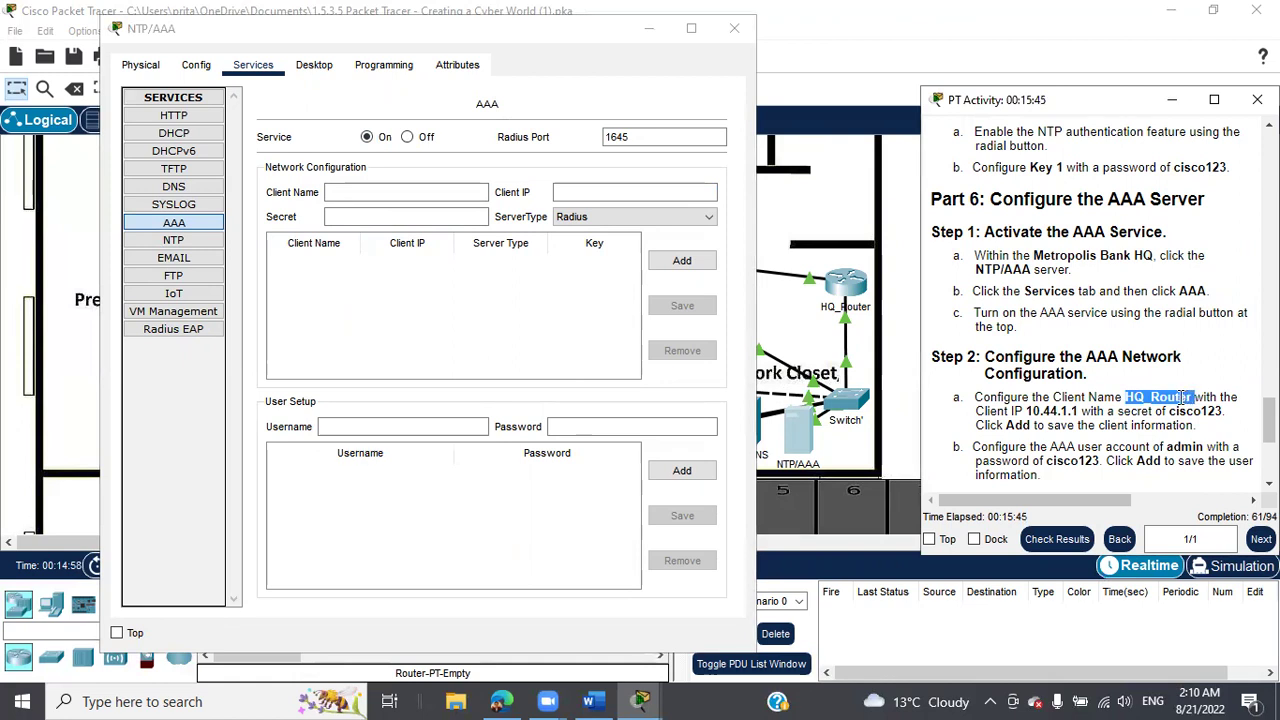
right_click(1190, 398)
click(1166, 409)
click(345, 193)
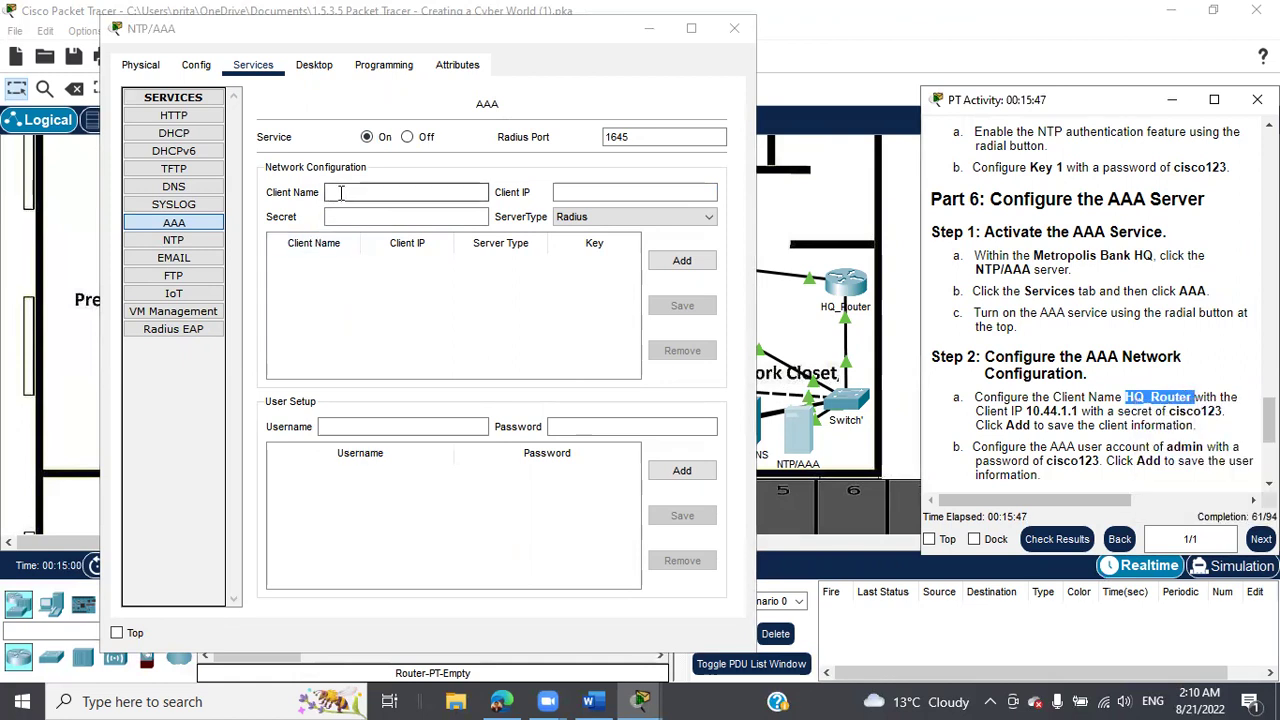
right_click(343, 194)
click(386, 294)
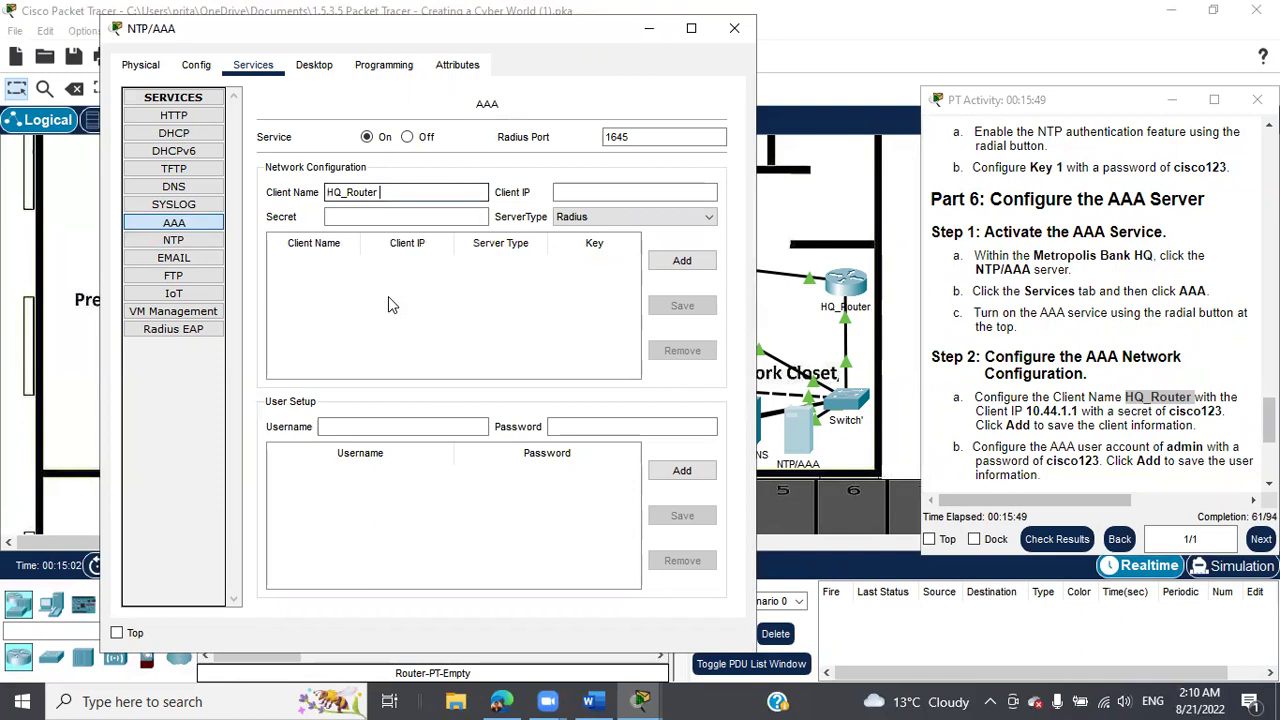
Paste 10.44.1.1 as the client IP, enter the shared secret, and try adding the client.
drag(1026, 411, 1083, 411)
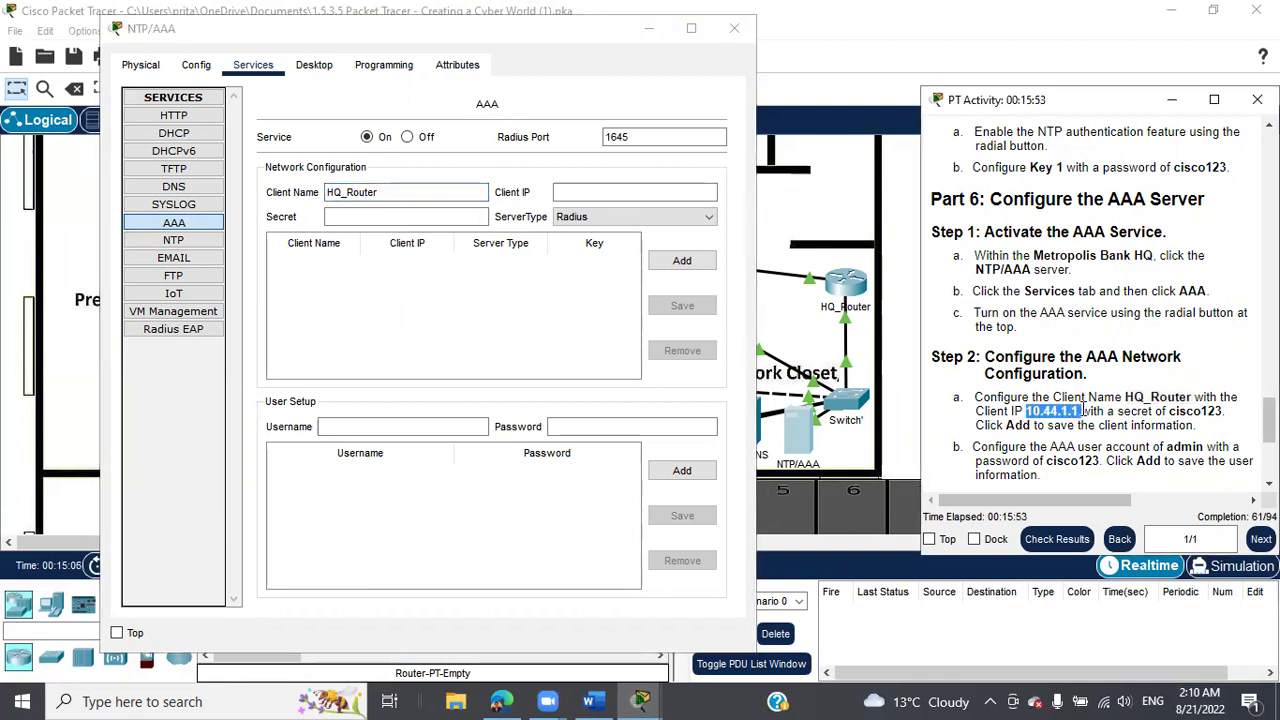
right_click(1083, 410)
click(1098, 423)
click(597, 193)
right_click(600, 198)
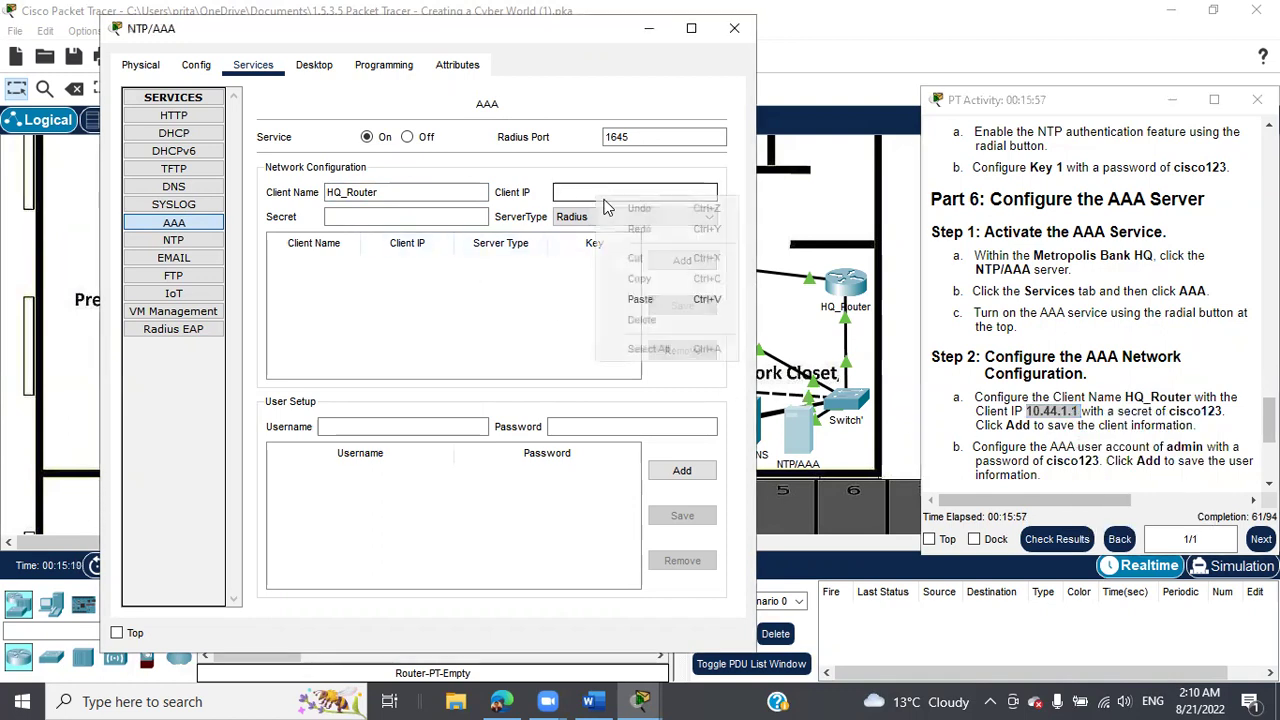
click(638, 299)
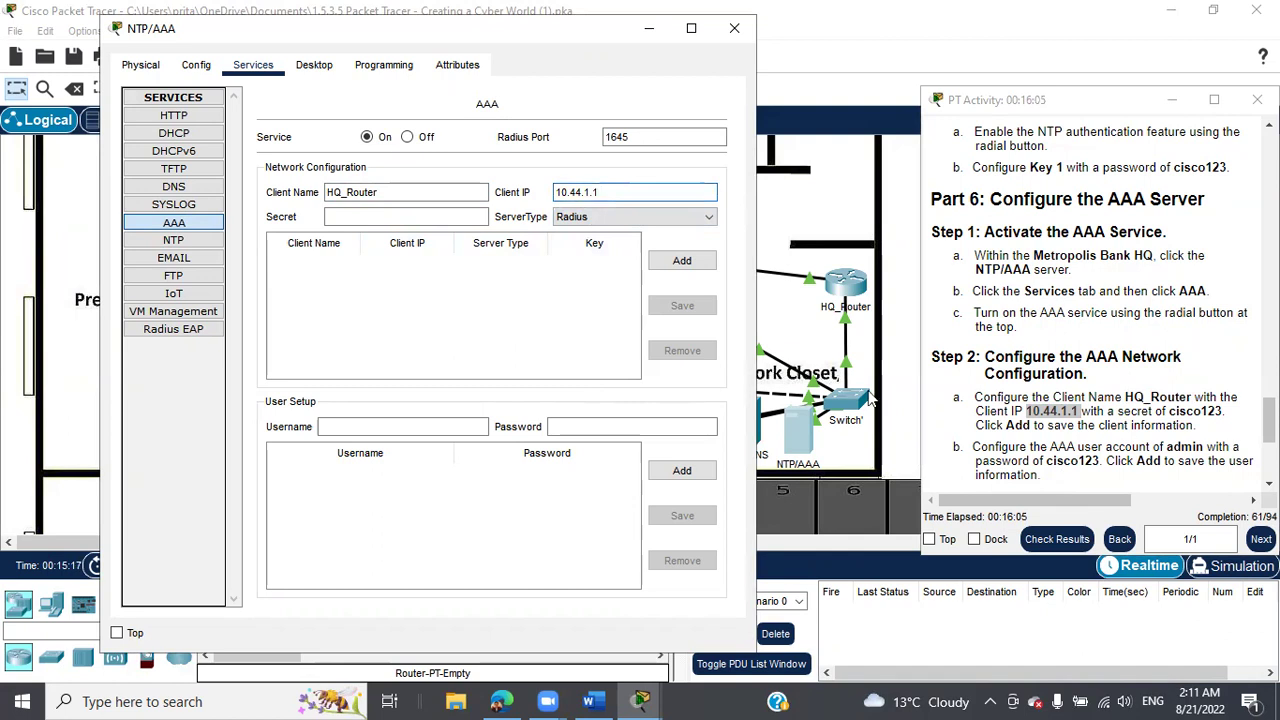
click(383, 216)
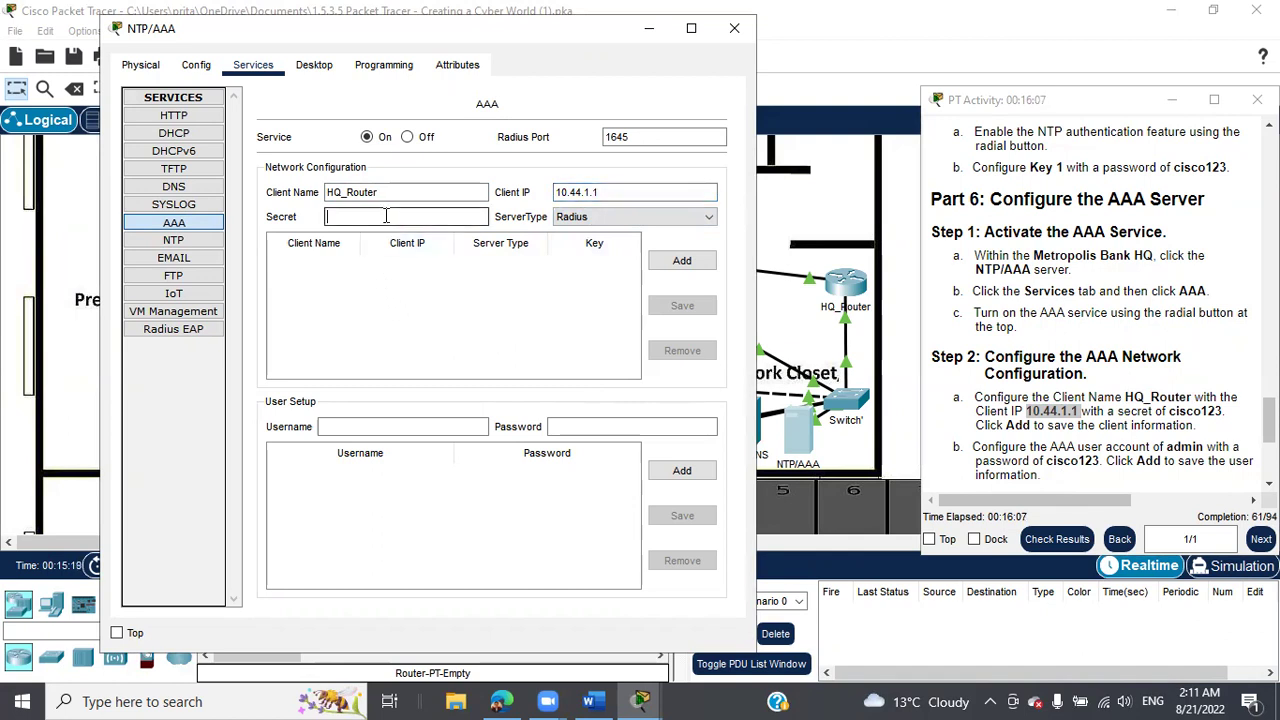
text(cisco123)
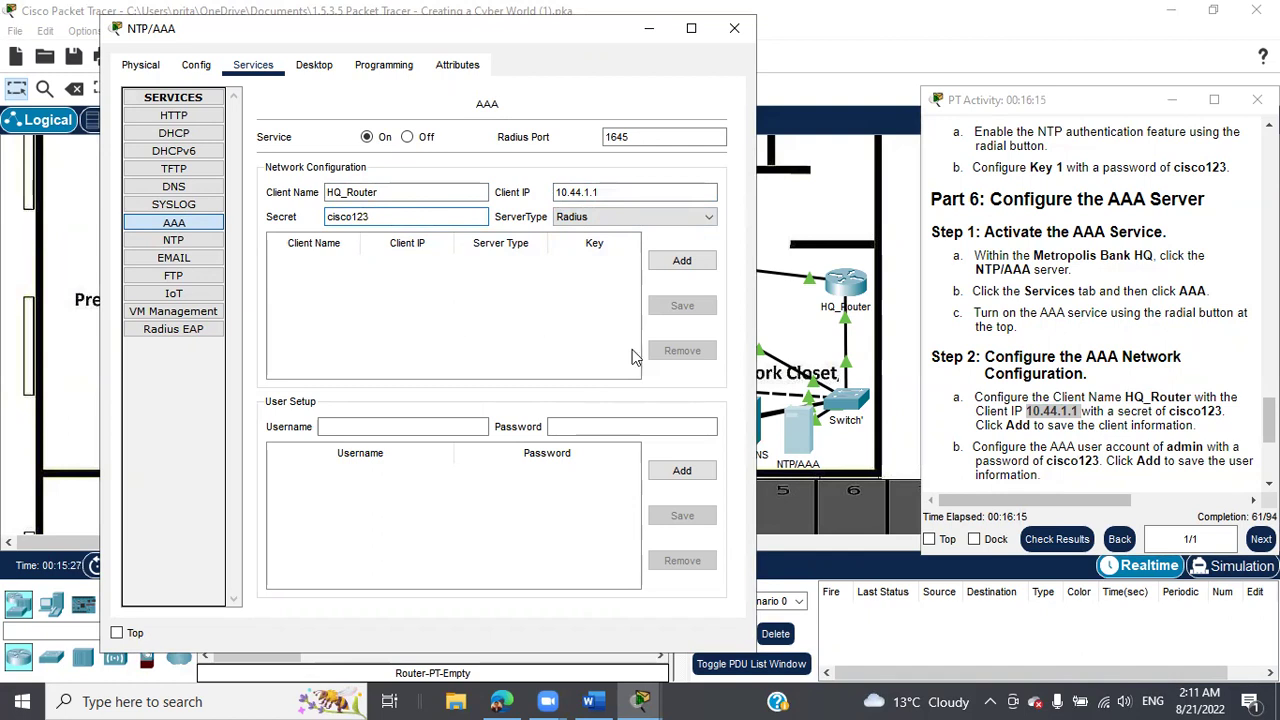
click(682, 261)
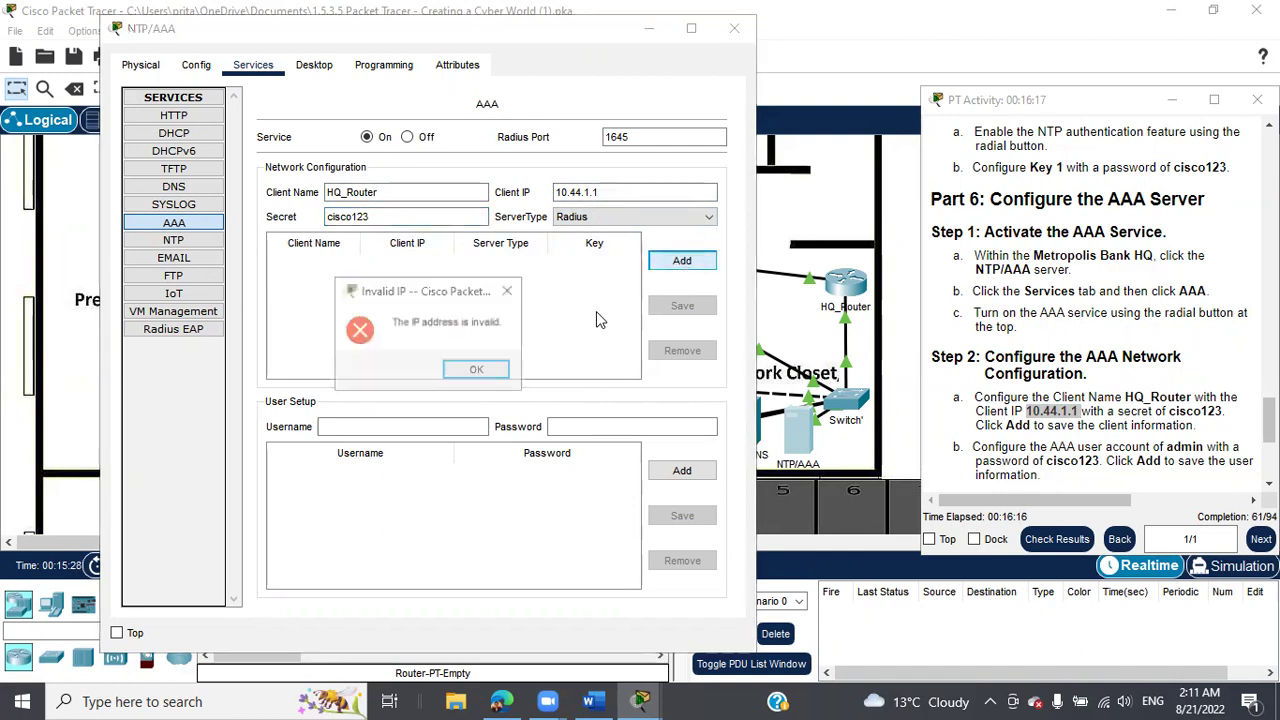
Dismiss the invalid IP error, clear 10.44.1.1, and look up the server address in the addressing table.
click(477, 370)
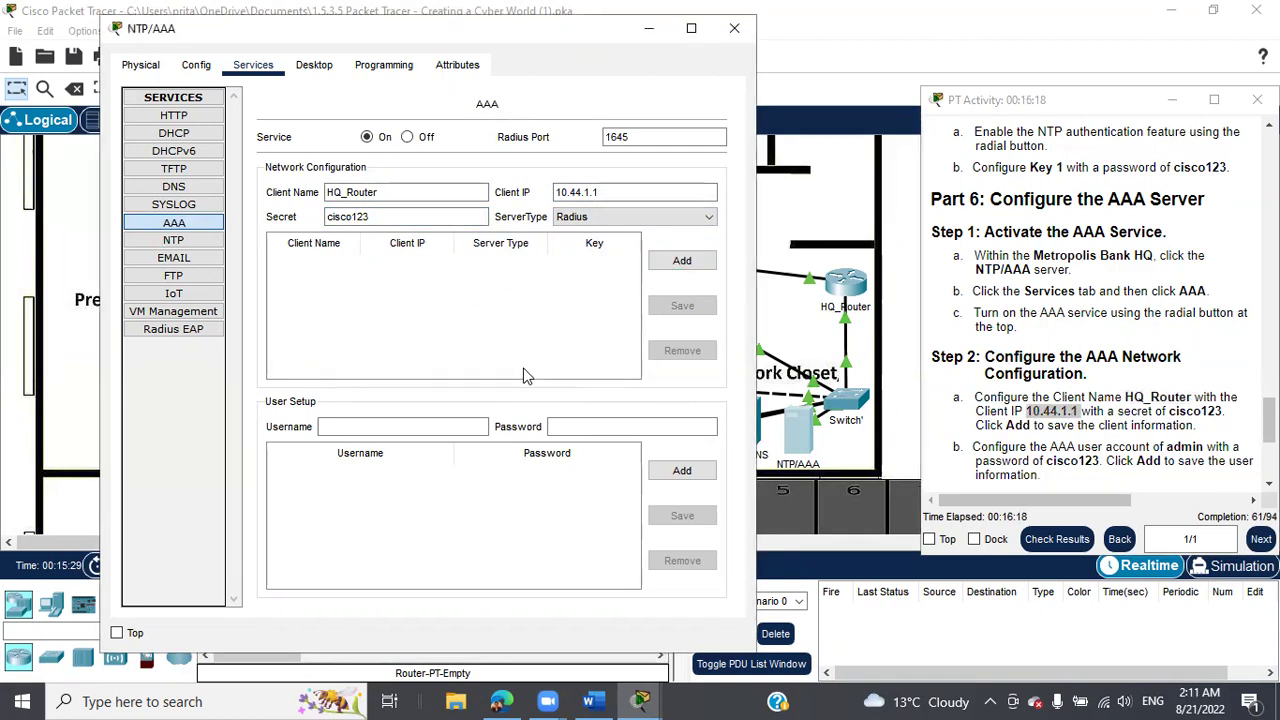
drag(612, 194, 547, 203)
key(BackSpace)
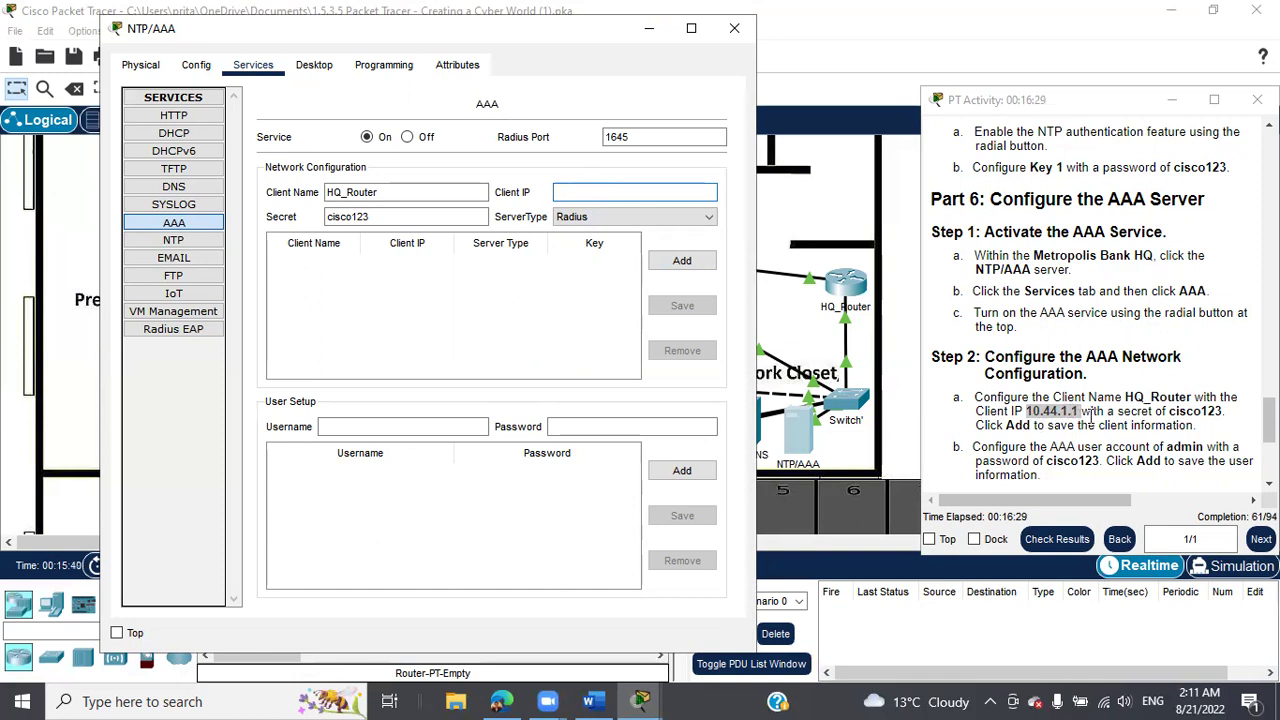
scroll(1088, 400, up, 3)
scroll(1083, 370, down, 2)
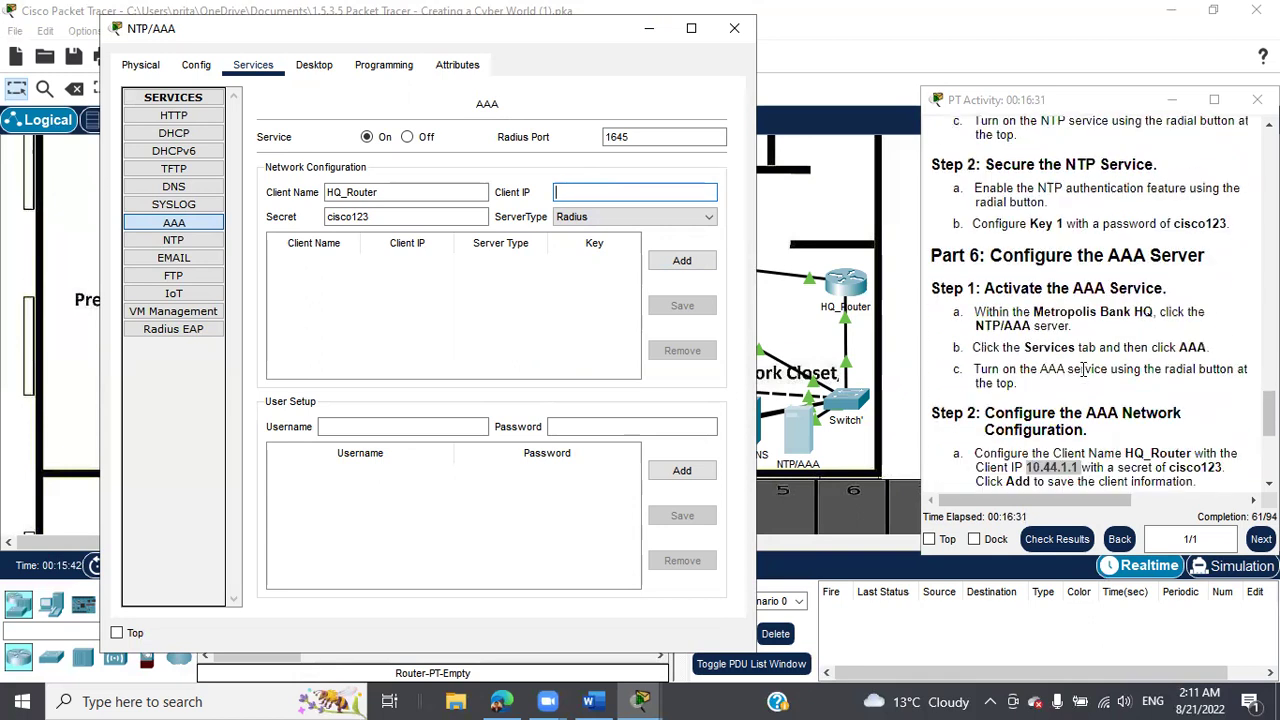
scroll(1090, 413, down, 1)
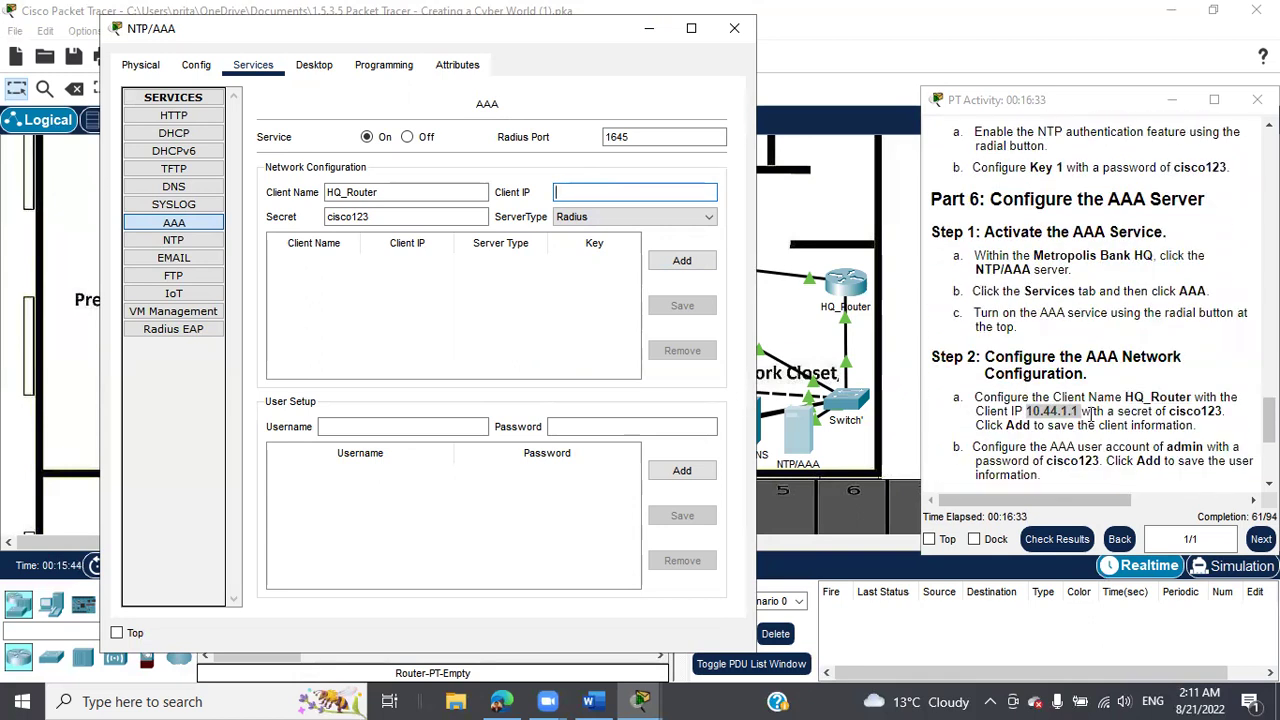
scroll(1090, 413, up, 12)
scroll(1090, 413, up, 12)
scroll(1090, 413, up, 8)
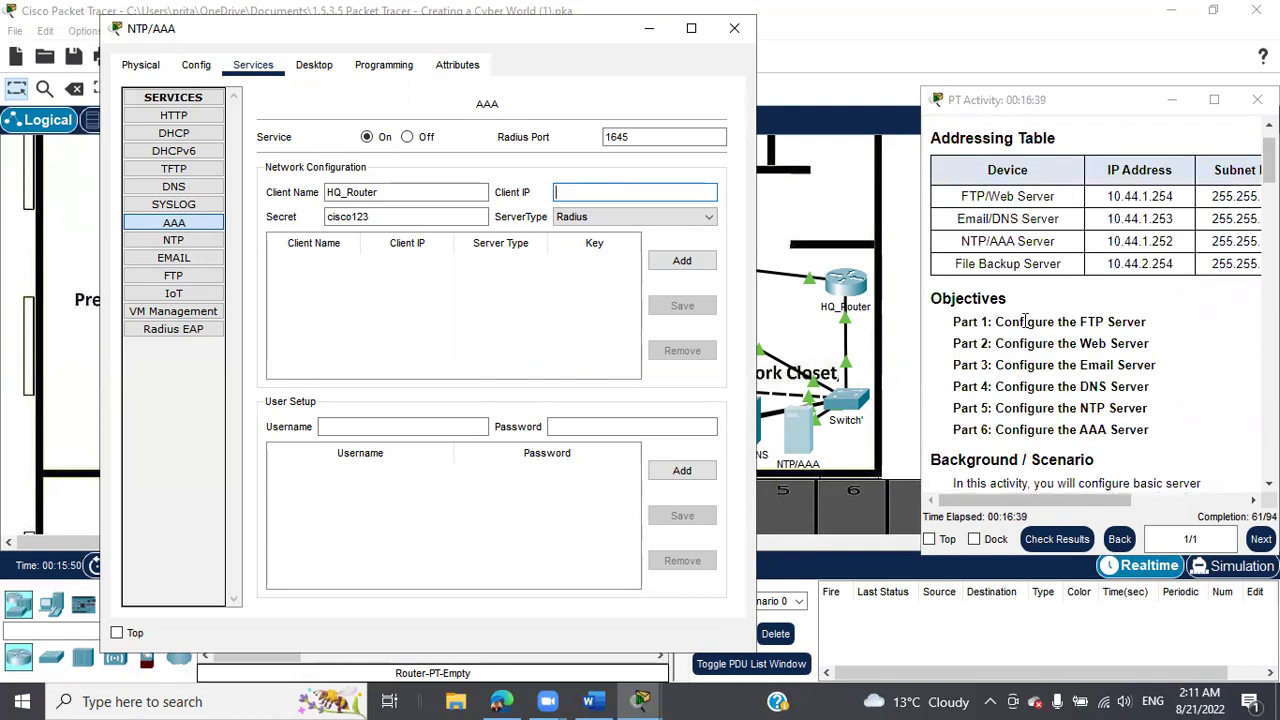
drag(1060, 498, 1176, 495)
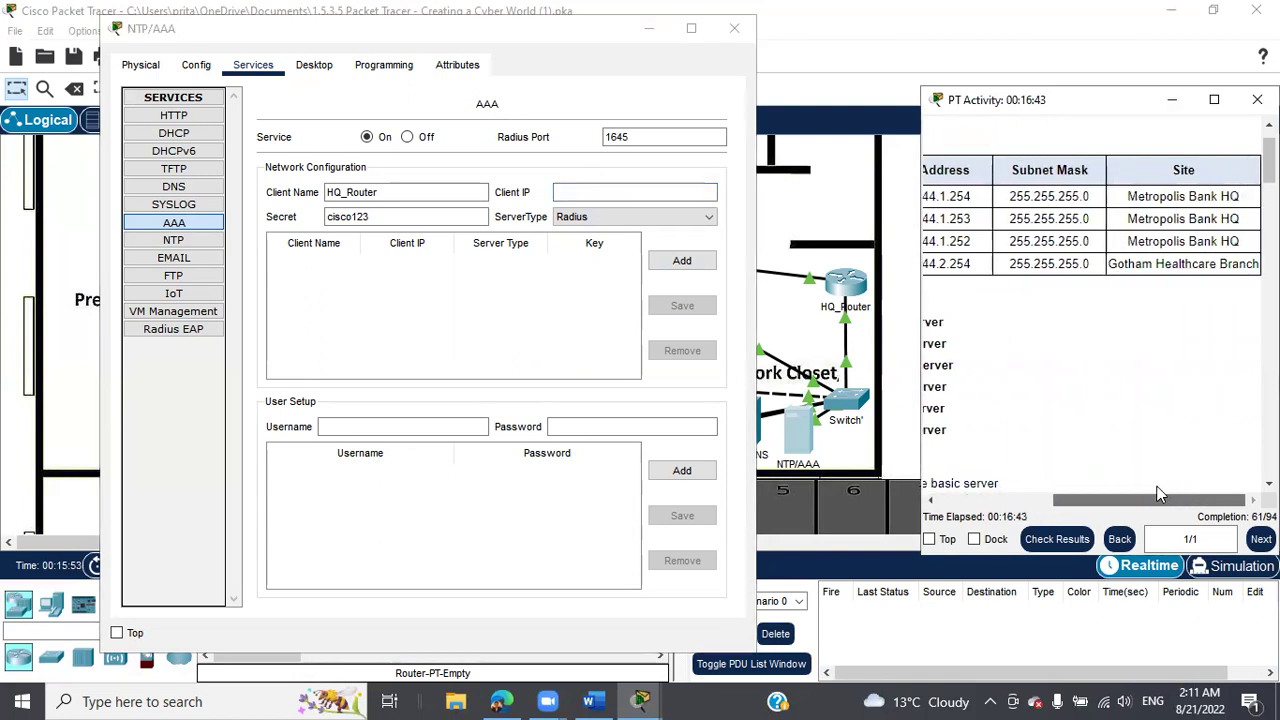
drag(1116, 497, 1001, 501)
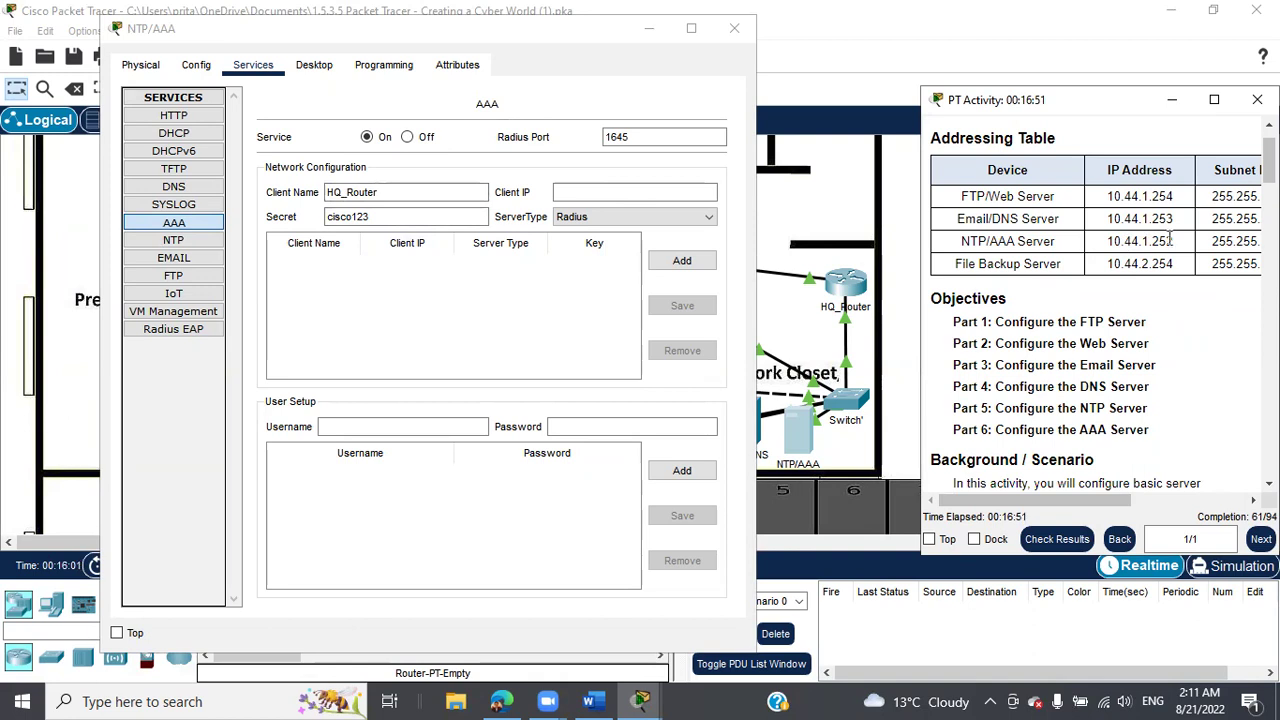
Enter 10.44.1.252 as the client IP and add the HQ_Router client.
click(656, 190)
click(656, 190)
text(10.44)
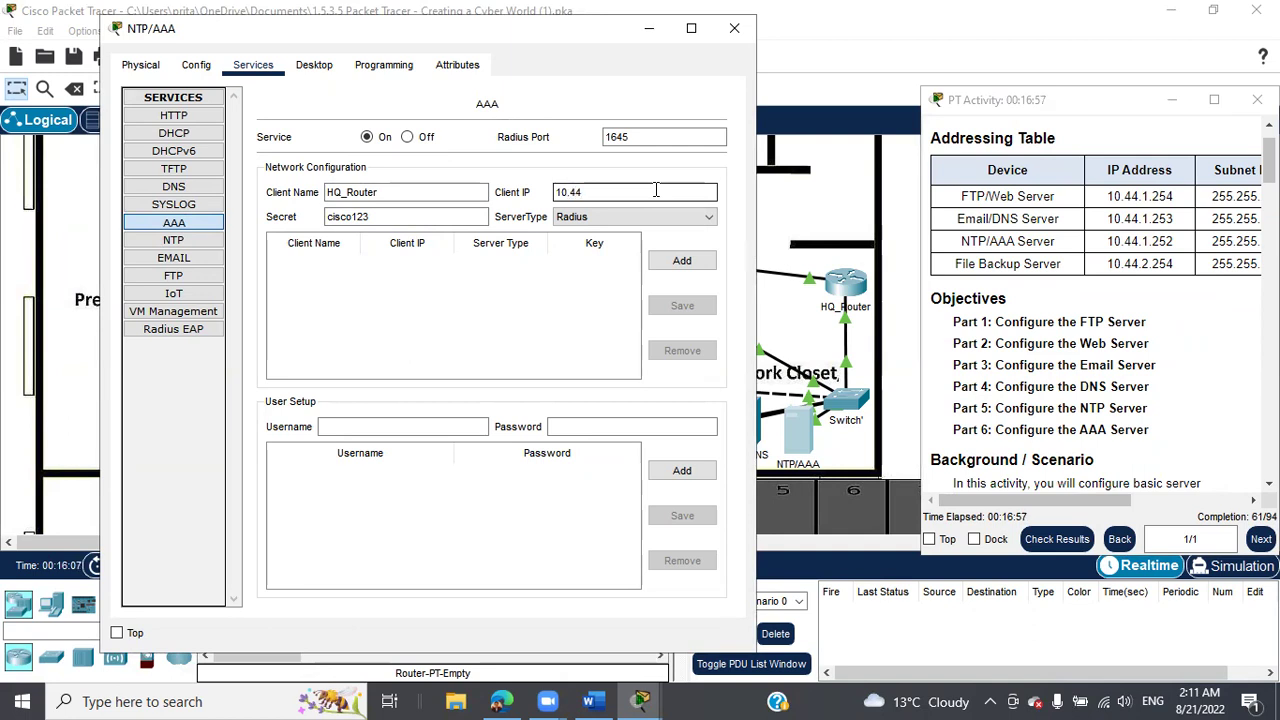
text(.1.252)
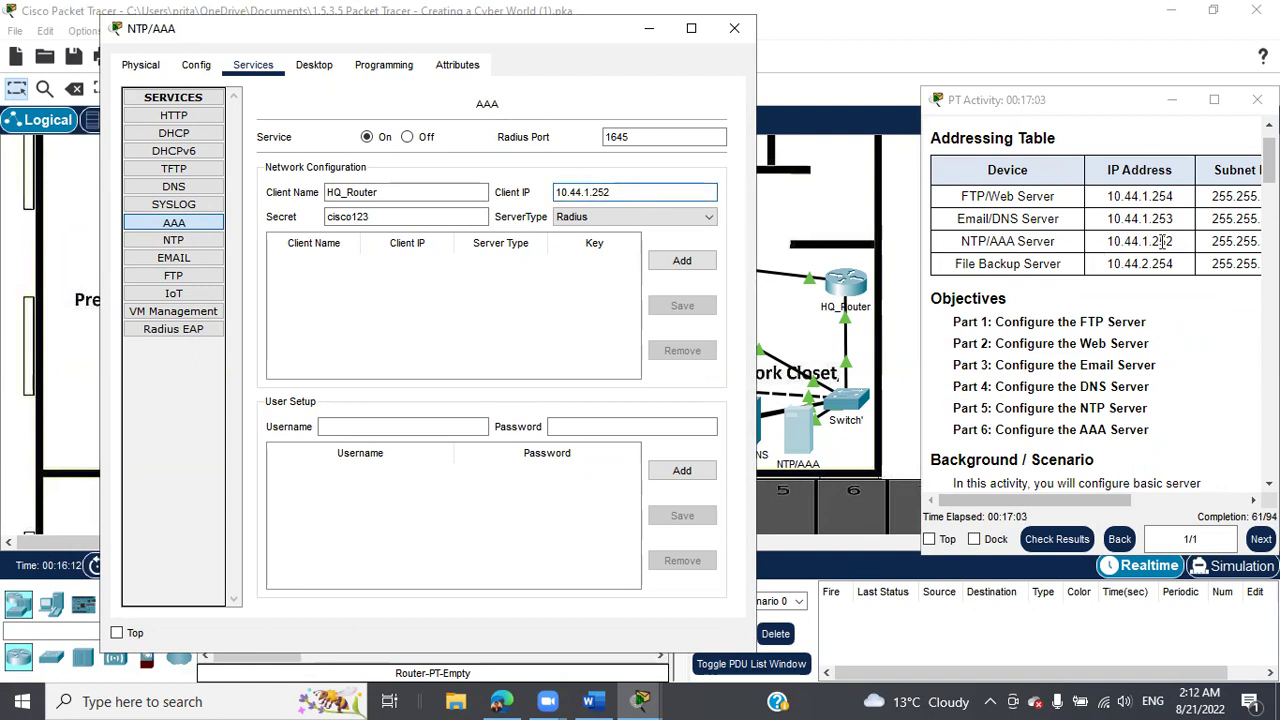
click(682, 261)
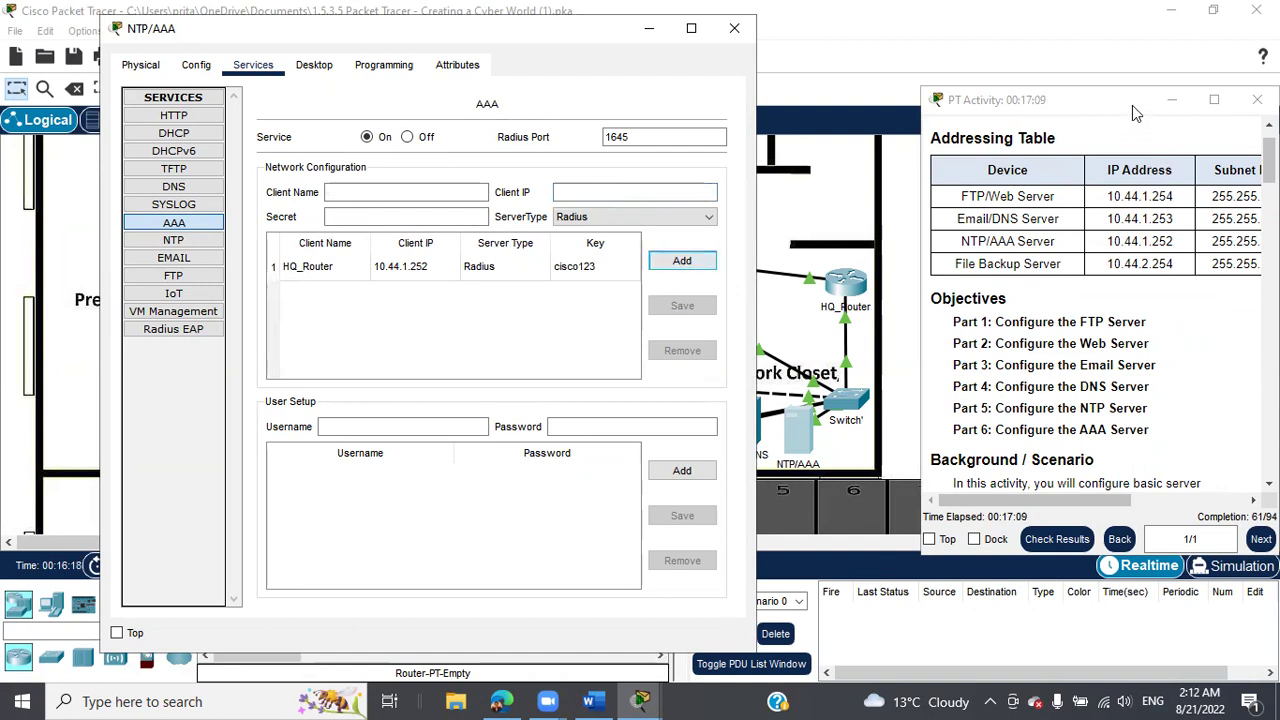
click(1207, 100)
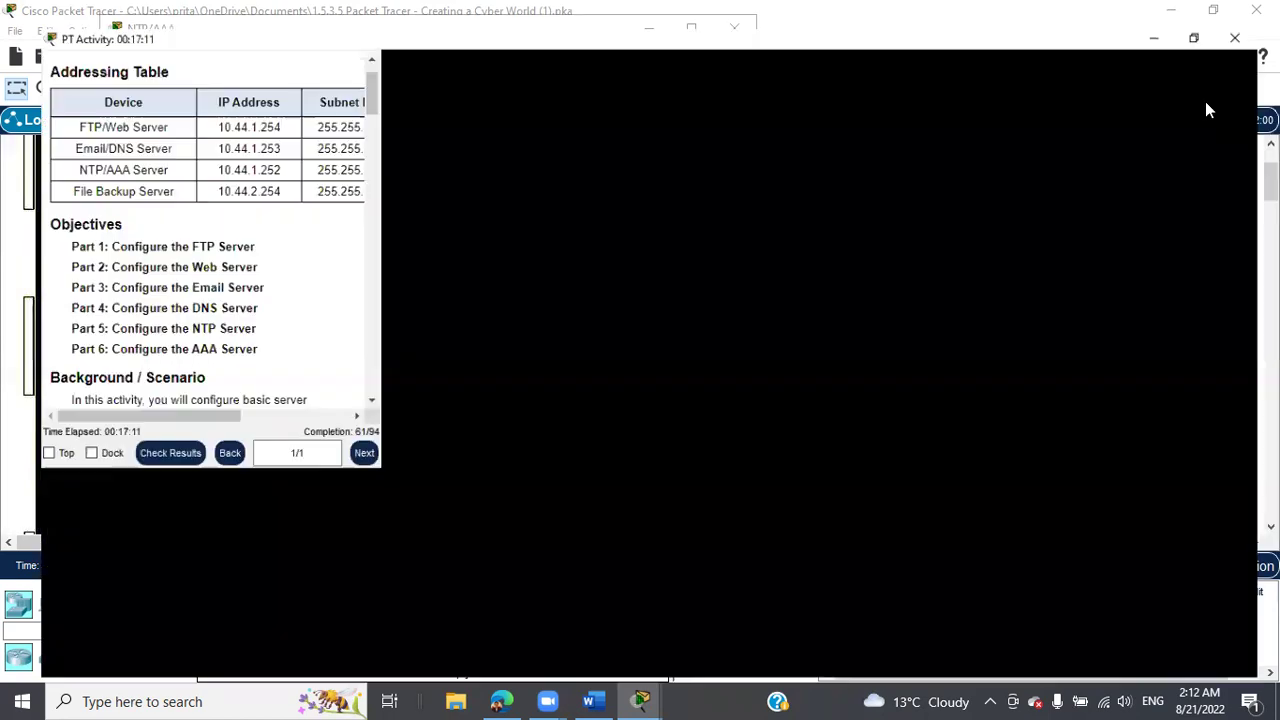
scroll(786, 331, down, 5)
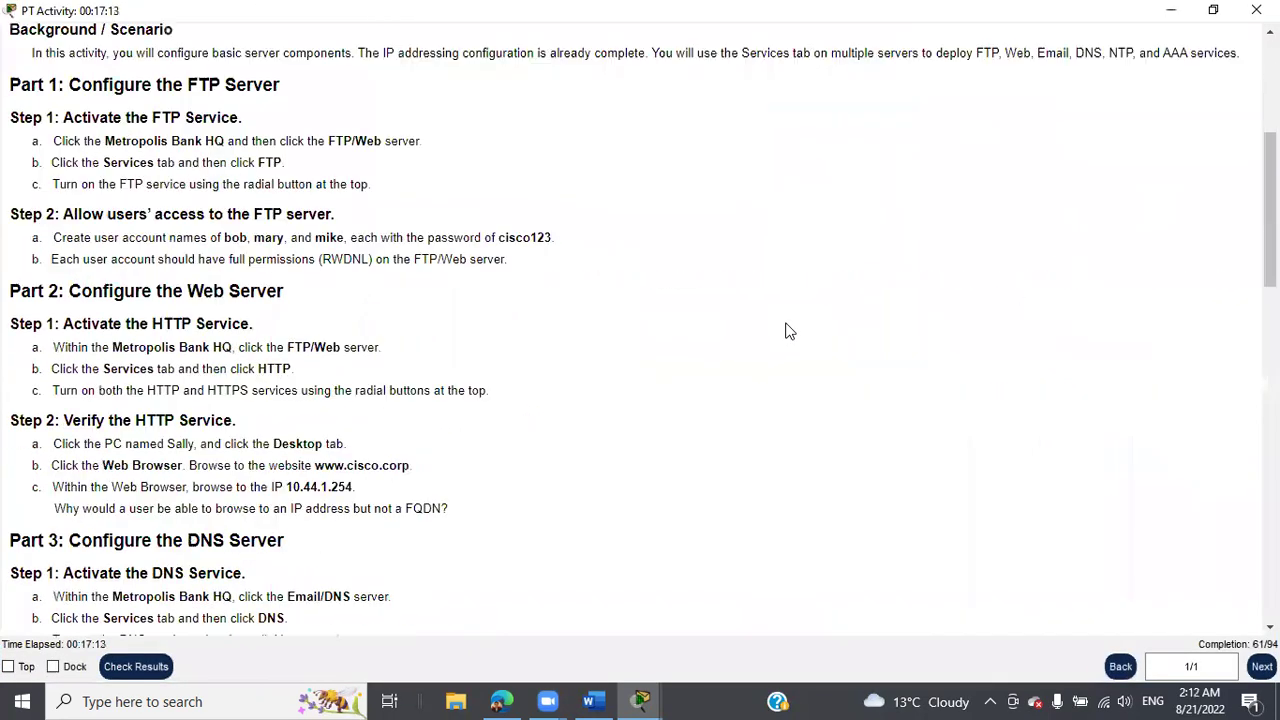
scroll(786, 331, down, 10)
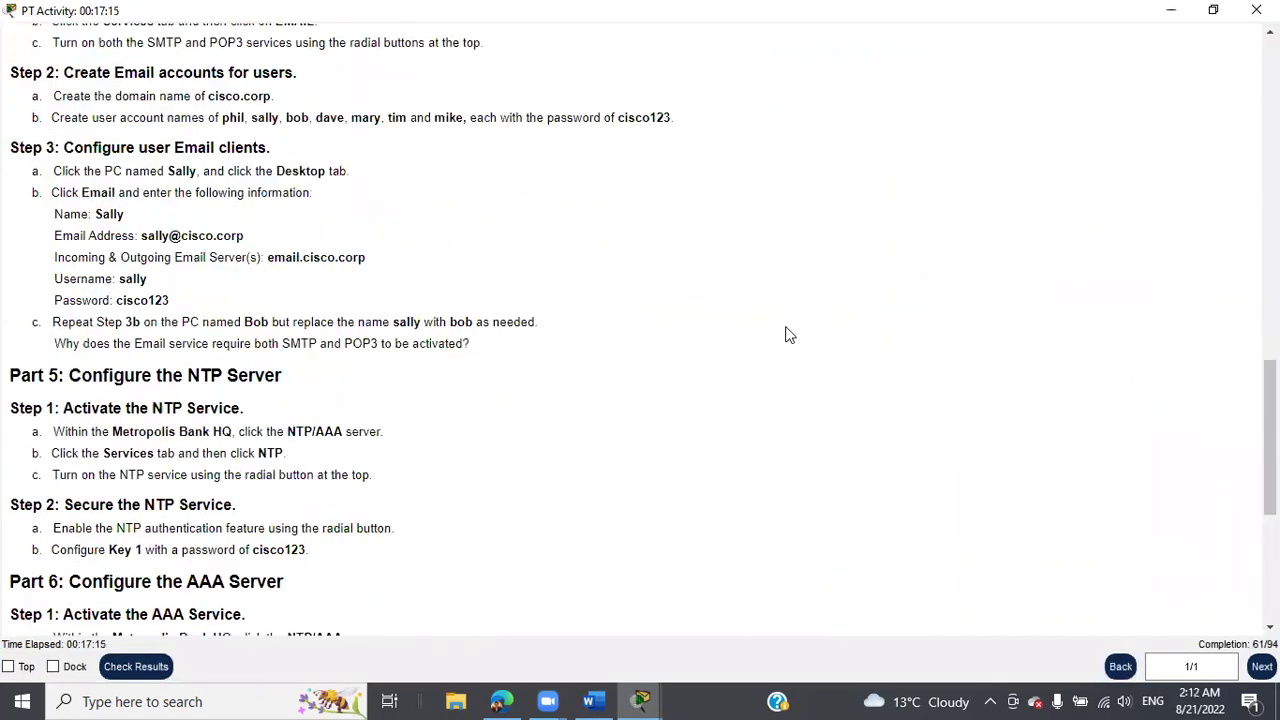
scroll(786, 335, down, 3)
scroll(778, 343, down, 2)
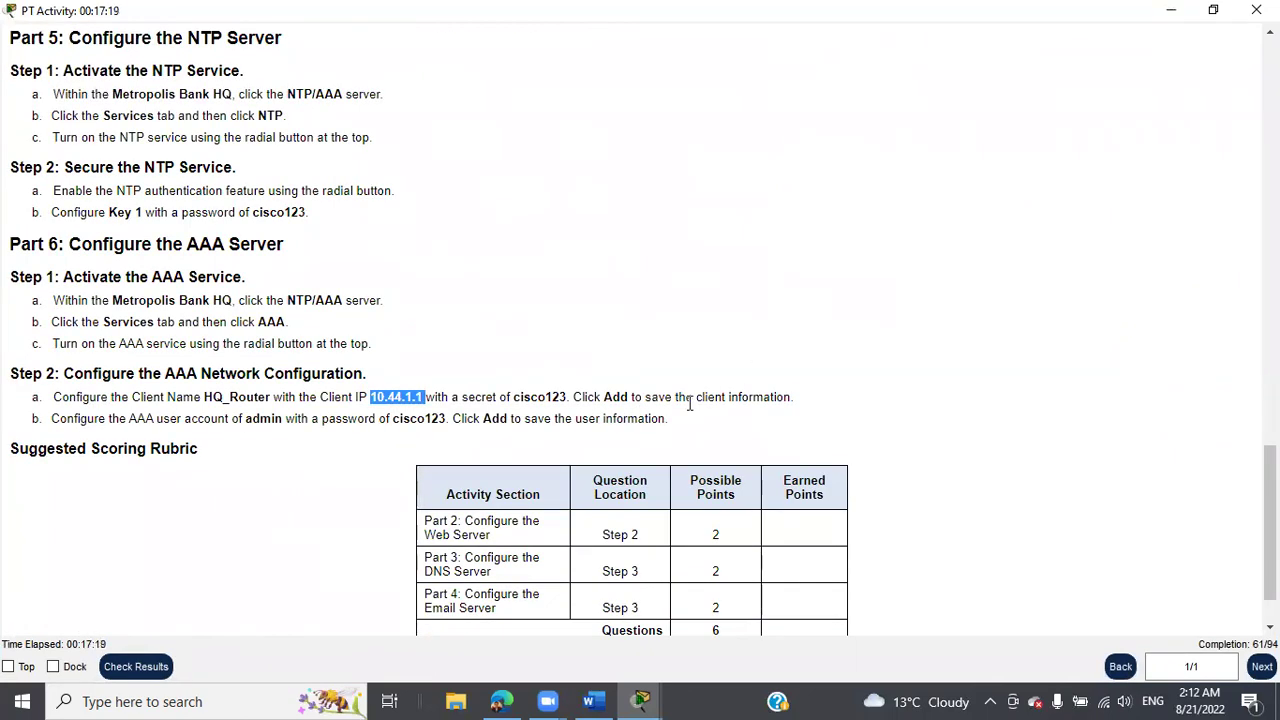
click(1212, 10)
click(372, 426)
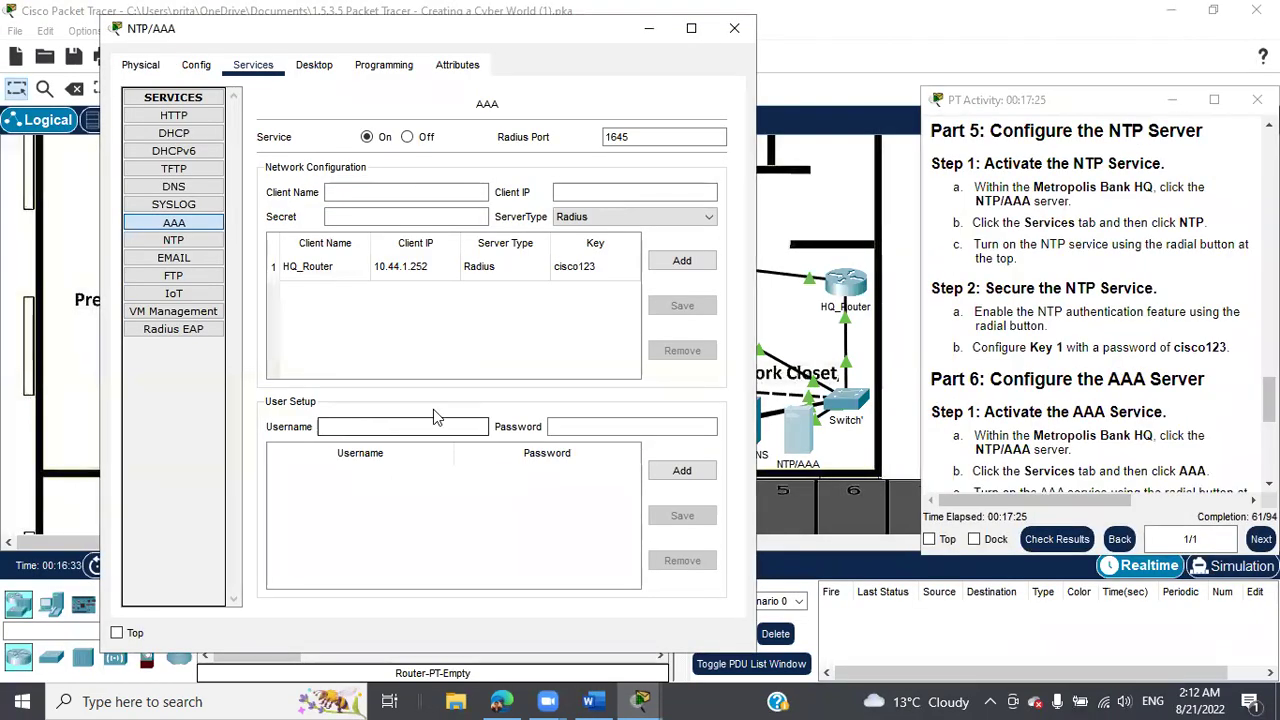
Add the user 'admin' with its password to the AAA user list.
scroll(1062, 404, down, 5)
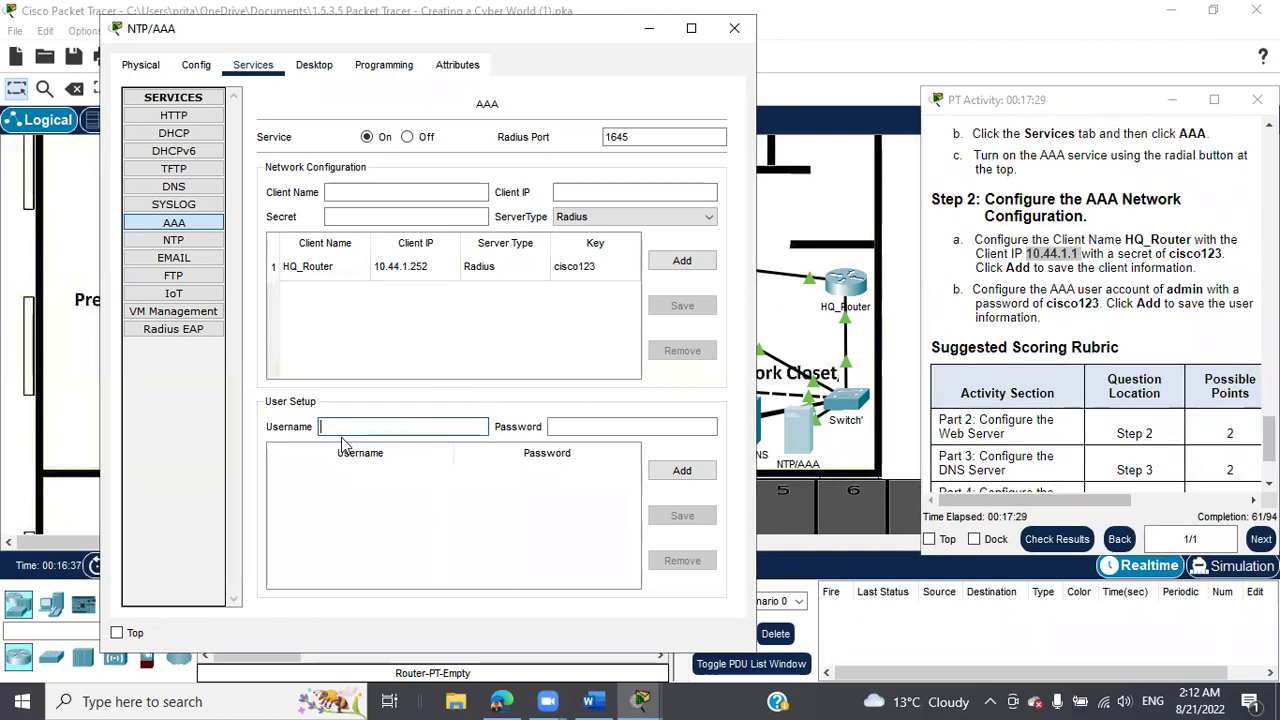
text(admin)
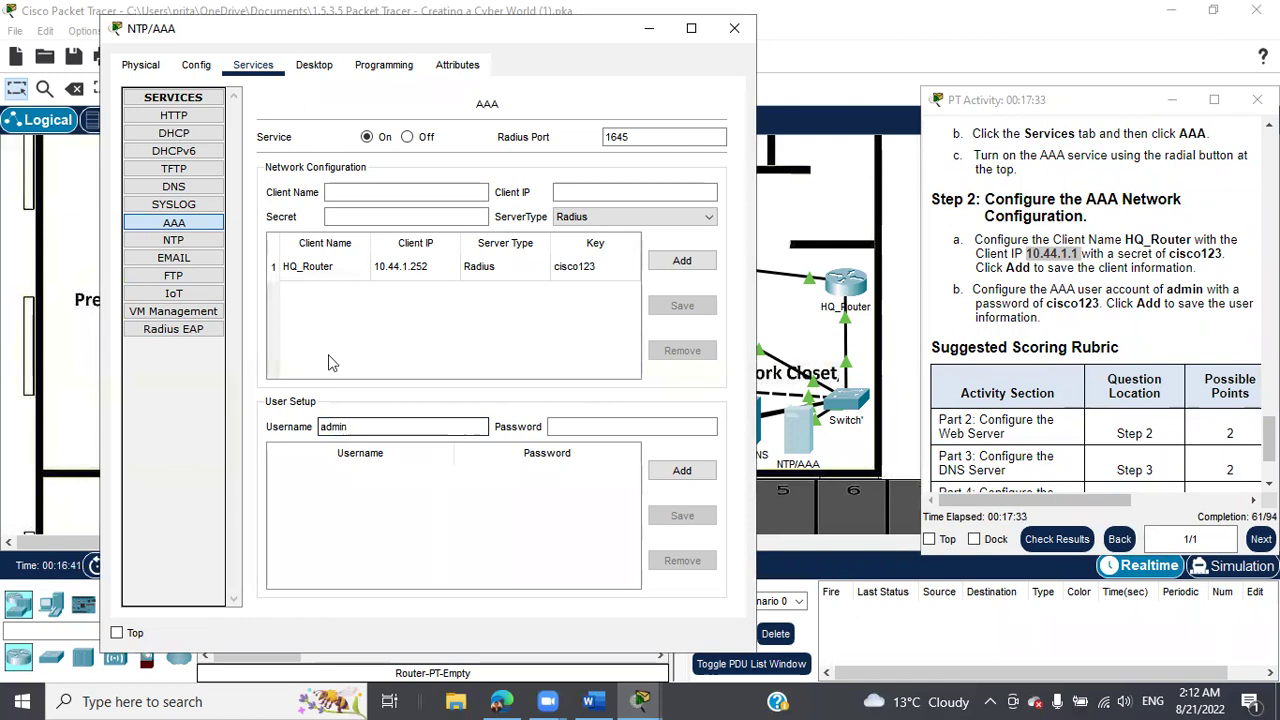
click(575, 423)
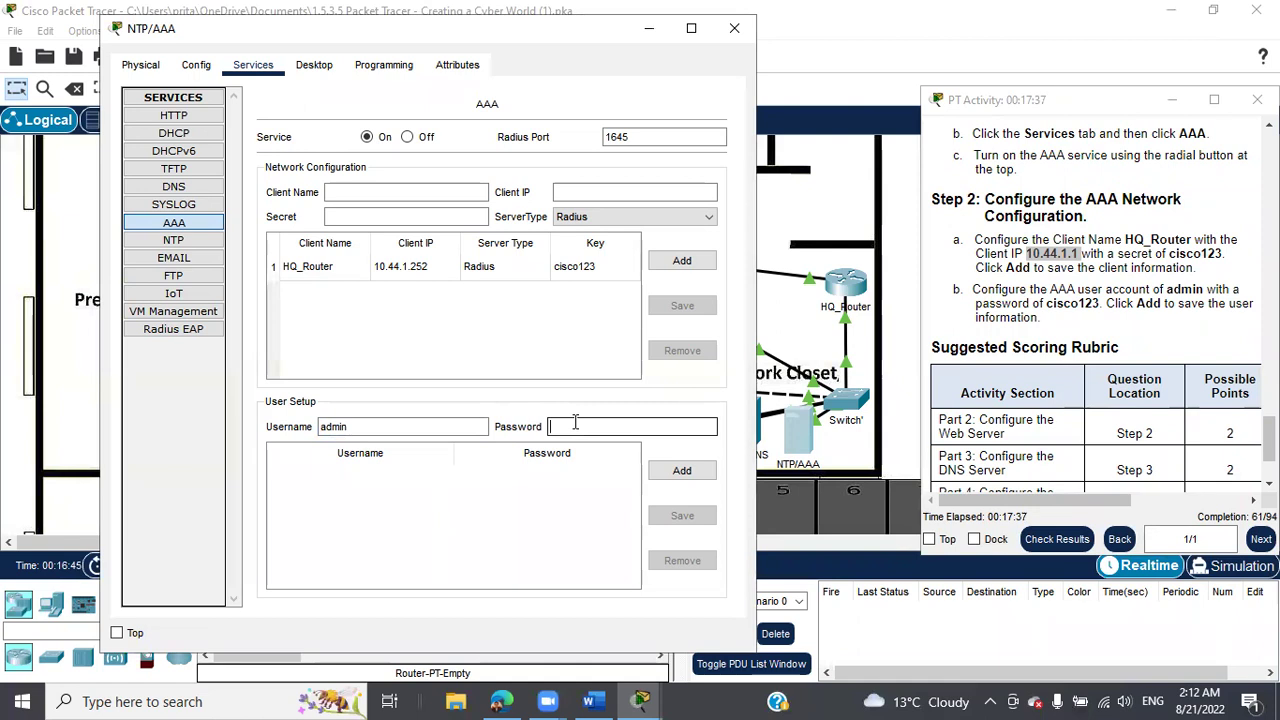
text(cisco123)
click(705, 478)
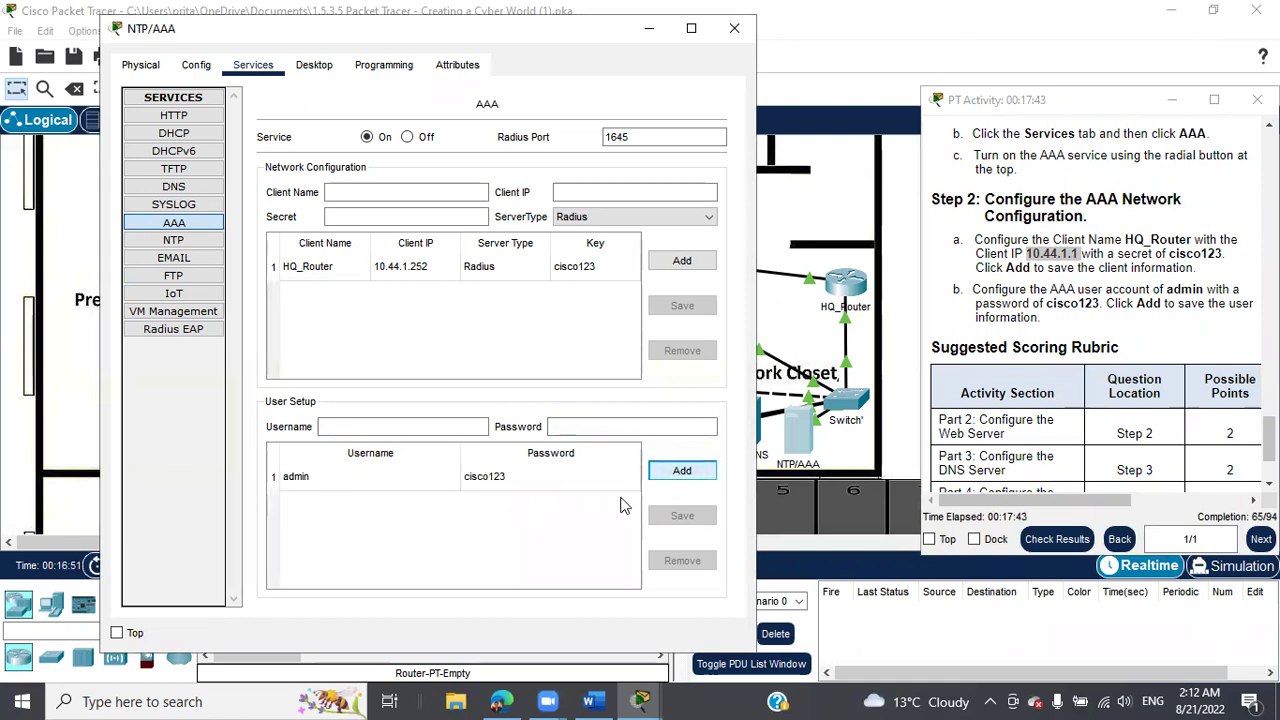